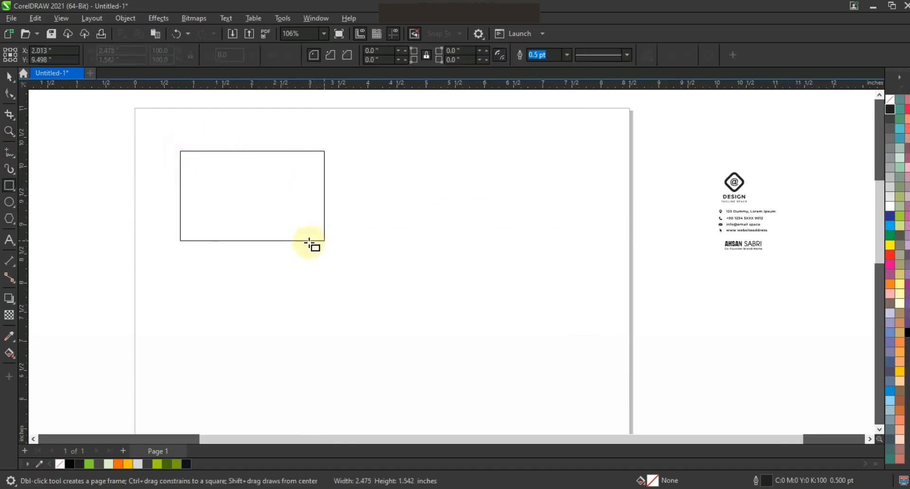
- Round the rectangle's corners to a radius of about 0.13 inch and set its size to 3.5 by 2 inches
{"action": "left_click", "coordinate": [9, 94]}
{"action": "left_click_drag", "start_coordinate": [180, 151], "coordinate": [180, 157]}
{"action": "left_click", "coordinate": [9, 75]}
{"action": "left_click", "coordinate": [125, 51]}
{"action": "type", "text": "3.5"}
{"action": "left_click", "coordinate": [110, 60]}
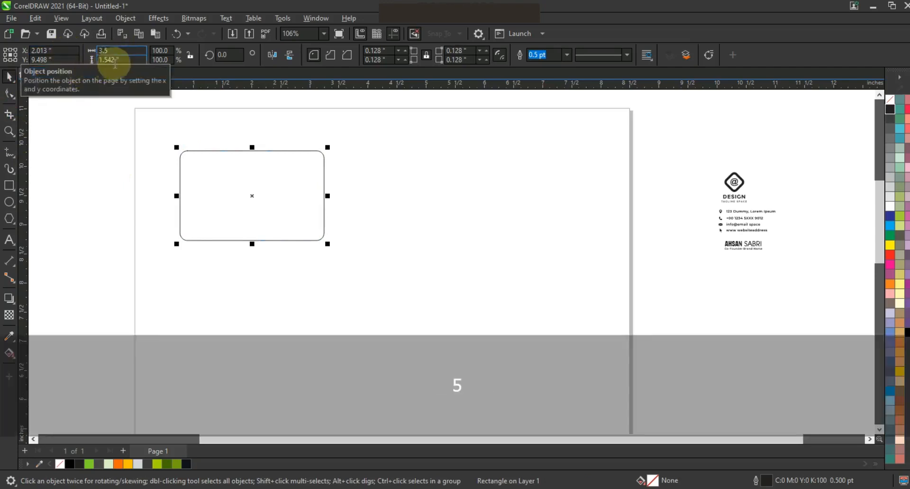
{"action": "type", "text": "2"}
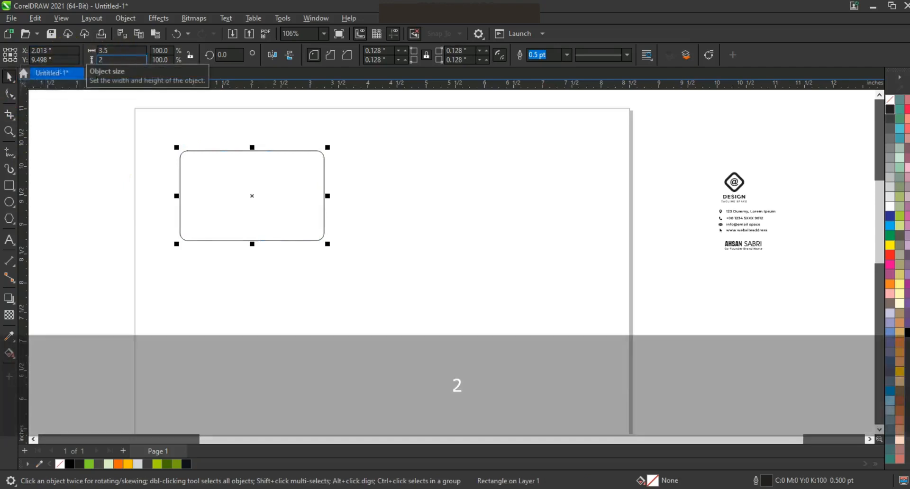
{"action": "key", "text": "Return"}
- Move the rounded rectangle to the upper middle of the page and repeat copies below it to form a column of four cards
{"action": "left_click_drag", "start_coordinate": [352, 228], "coordinate": [481, 256]}
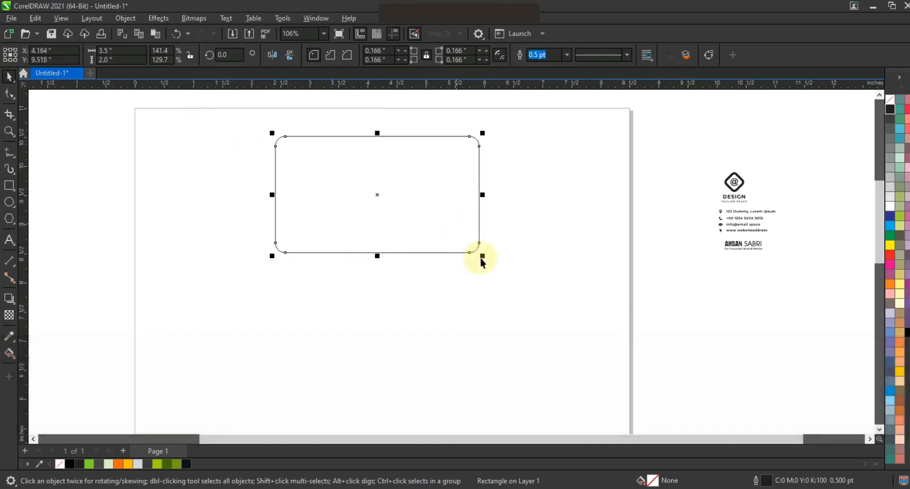
{"action": "left_click", "coordinate": [500, 284]}
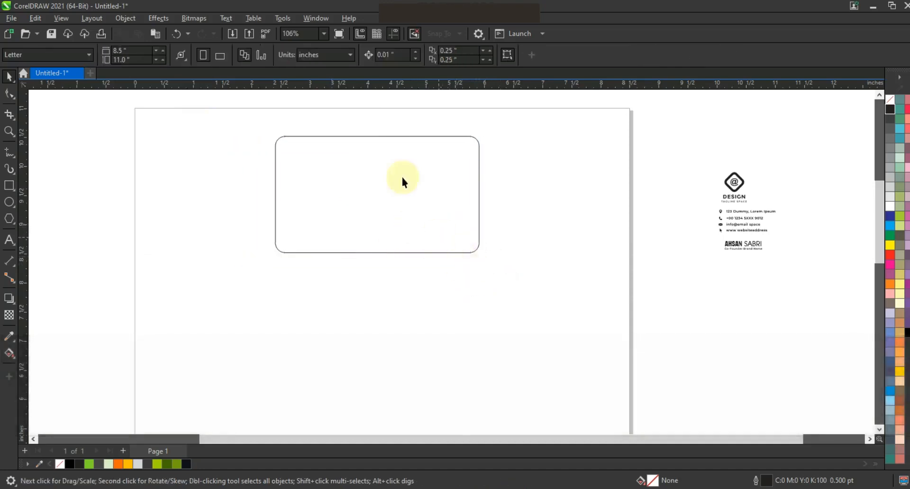
{"action": "left_click", "coordinate": [393, 154]}
{"action": "left_click_drag", "start_coordinate": [392, 151], "coordinate": [422, 327]}
{"action": "key", "text": "F3"}
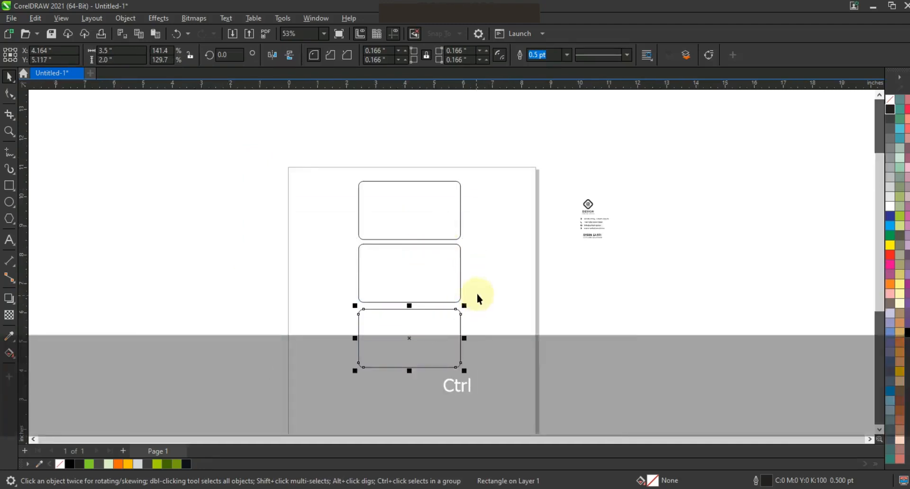
{"action": "key", "text": "ctrl+r"}
- Draw a 1.5 pt straight line about 3.66 inches long, sloping across the top card and slightly past both side edges
{"action": "left_click", "coordinate": [9, 131]}
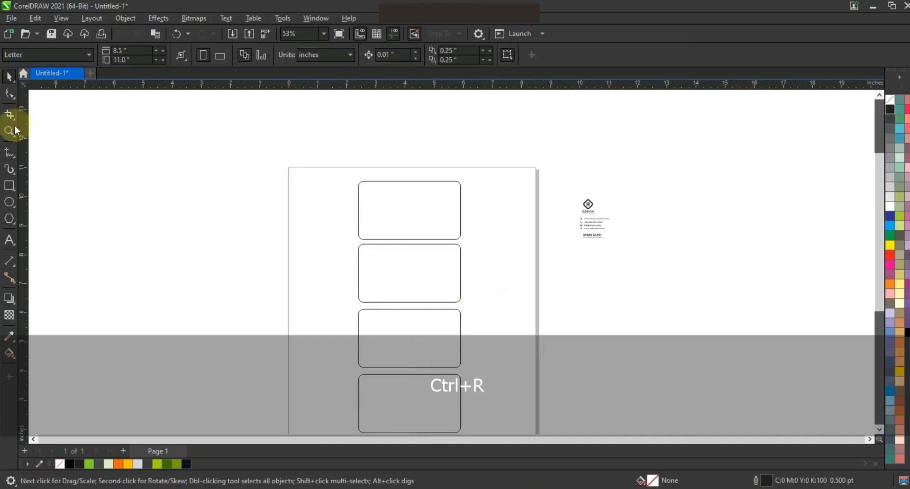
{"action": "left_click_drag", "start_coordinate": [486, 256], "coordinate": [496, 260]}
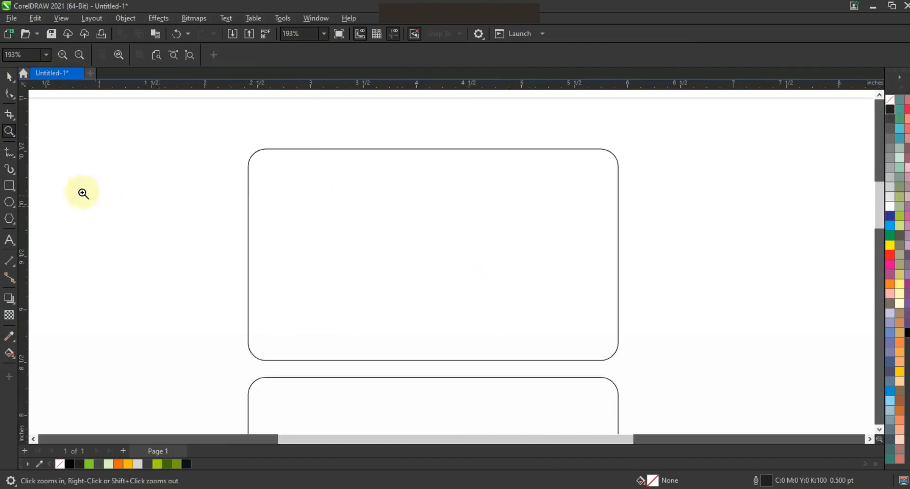
{"action": "left_click", "coordinate": [10, 153]}
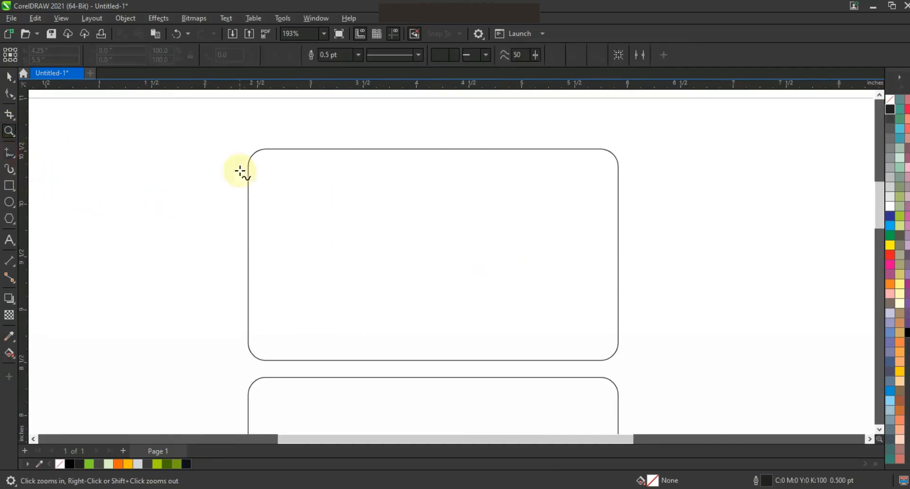
{"action": "left_click", "coordinate": [358, 55]}
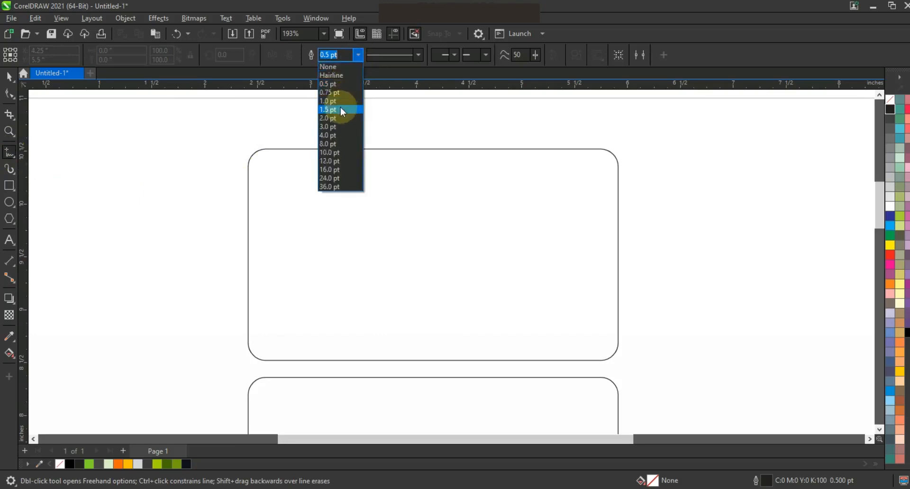
{"action": "left_click", "coordinate": [341, 107]}
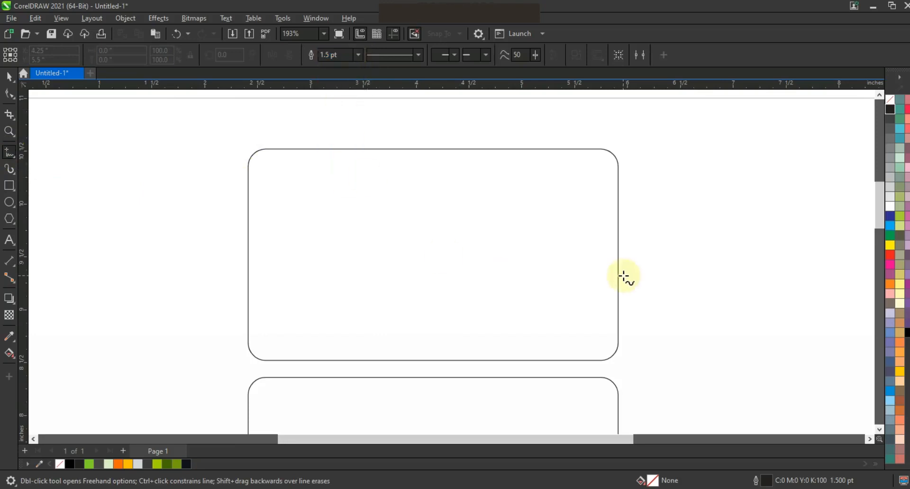
{"action": "left_click", "coordinate": [622, 218]}
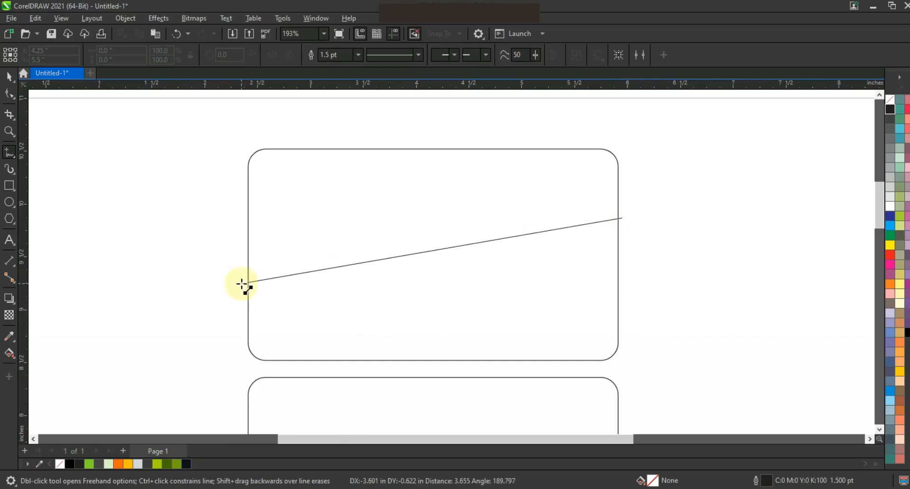
{"action": "left_click", "coordinate": [241, 283]}
- Convert the sloping line to a curve and bend it into a smooth S-shaped wave, low at the left and high at the right
{"action": "left_click", "coordinate": [9, 93]}
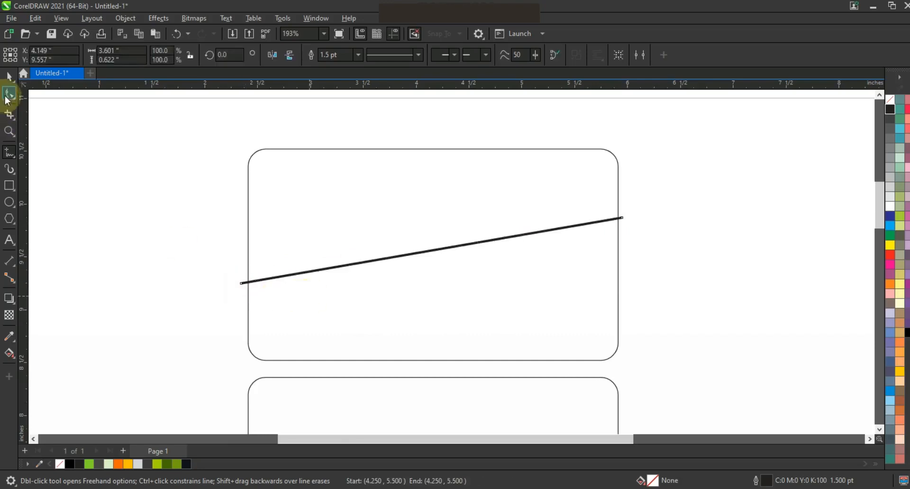
{"action": "left_click_drag", "start_coordinate": [170, 192], "coordinate": [654, 364]}
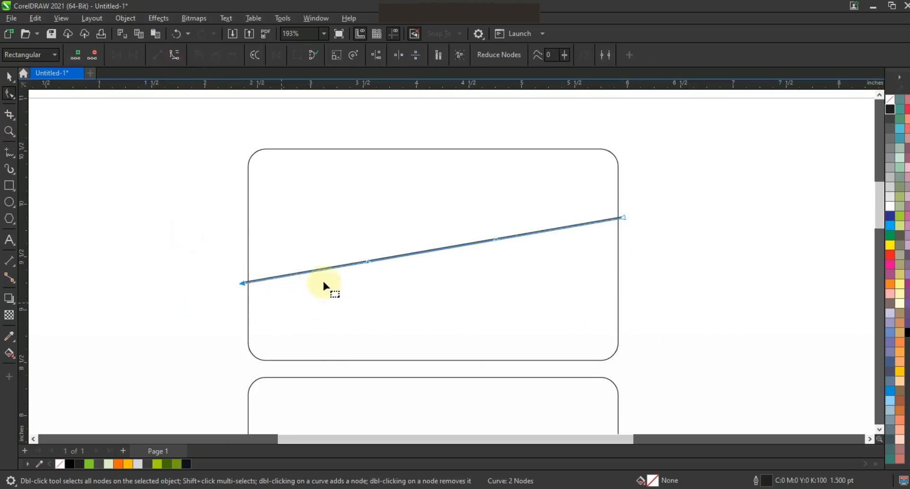
{"action": "left_click_drag", "start_coordinate": [365, 261], "coordinate": [390, 339]}
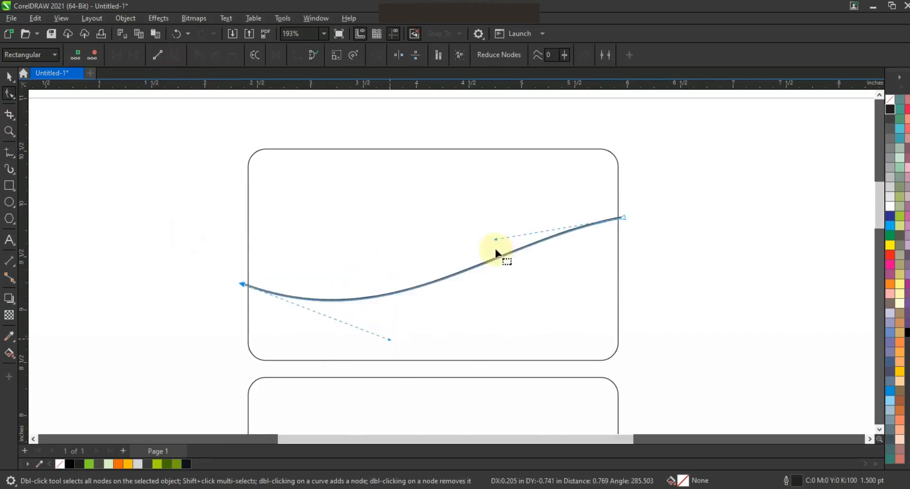
{"action": "left_click_drag", "start_coordinate": [497, 238], "coordinate": [459, 192]}
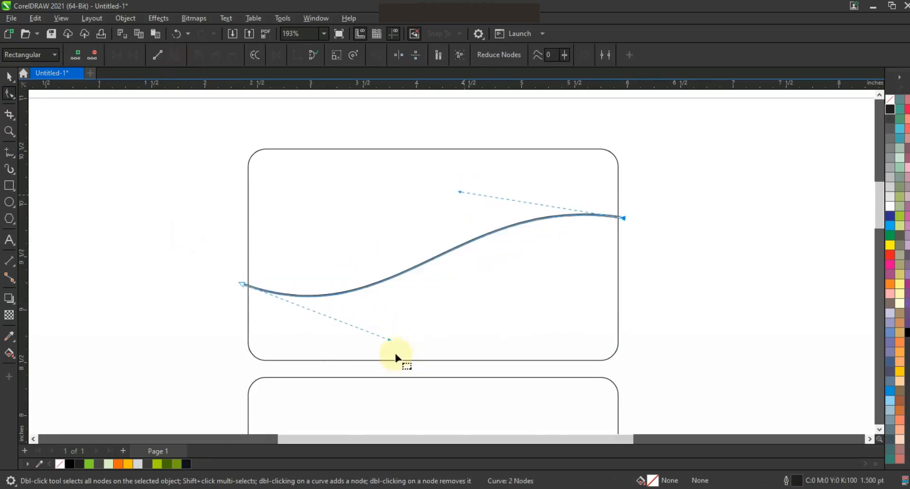
{"action": "left_click_drag", "start_coordinate": [390, 340], "coordinate": [435, 352]}
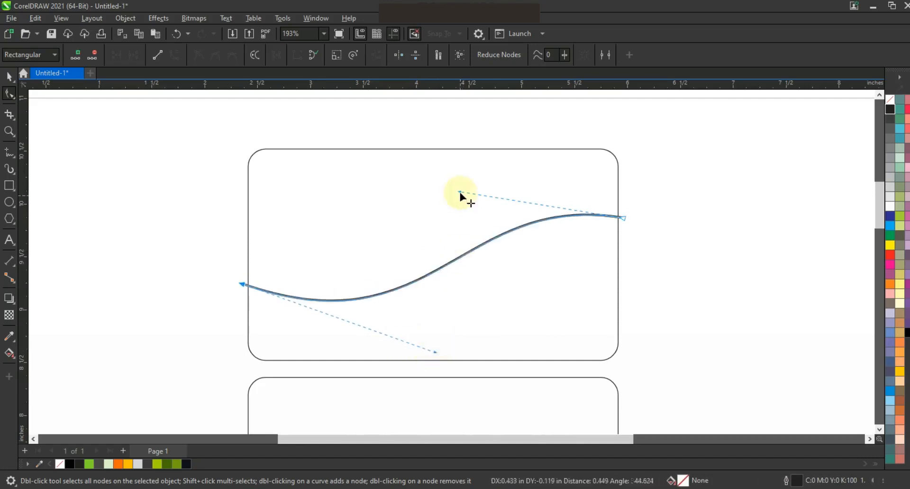
{"action": "left_click_drag", "start_coordinate": [450, 186], "coordinate": [444, 188]}
{"action": "left_click_drag", "start_coordinate": [435, 354], "coordinate": [440, 357]}
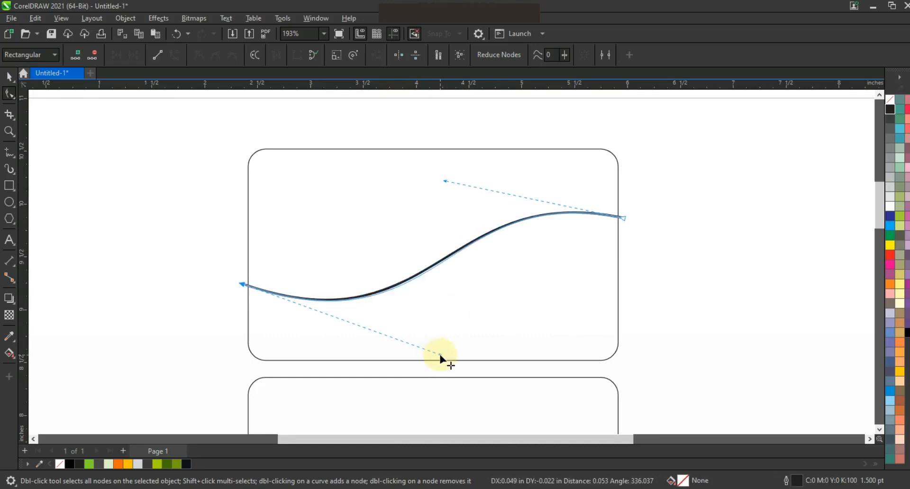
{"action": "left_click", "coordinate": [9, 76]}
{"action": "left_click", "coordinate": [130, 228]}
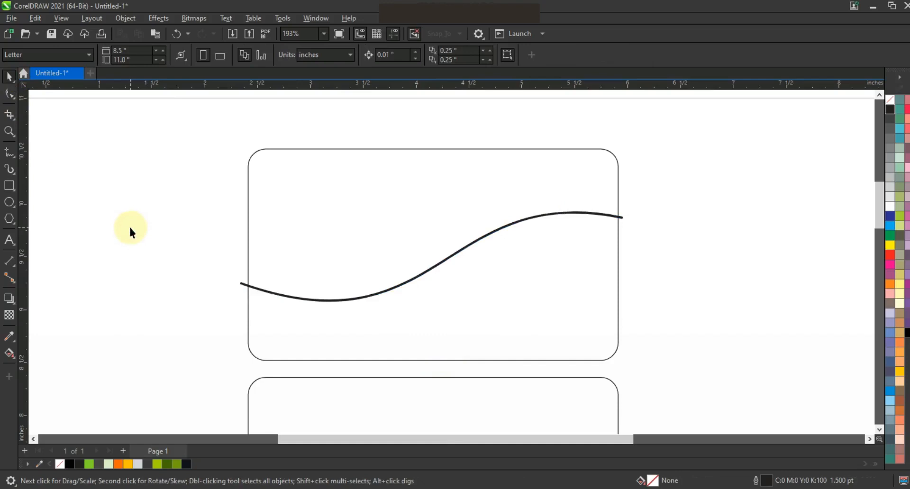
- Duplicate the wave just below the original, enlarge it slightly, and reshape its ends and curvature so the band between them narrows in the middle
{"action": "left_click_drag", "start_coordinate": [548, 214], "coordinate": [545, 252]}
{"action": "left_click_drag", "start_coordinate": [618, 244], "coordinate": [625, 242]}
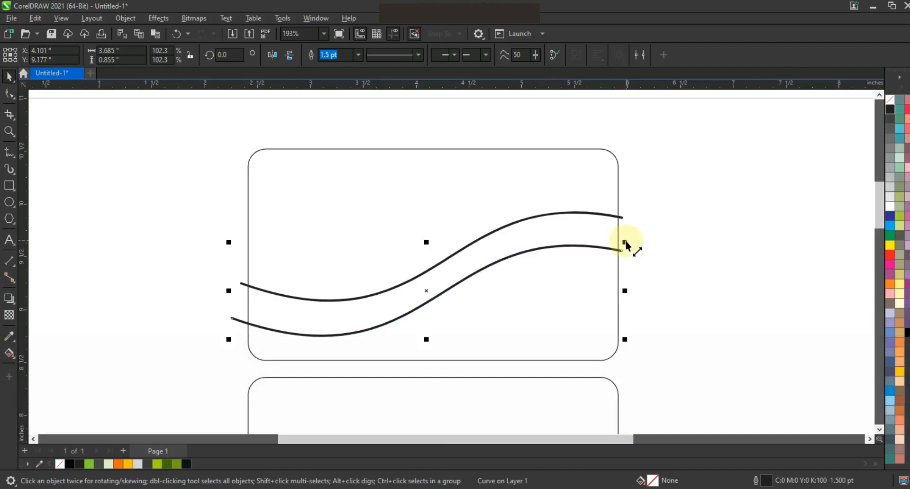
{"action": "left_click", "coordinate": [9, 93]}
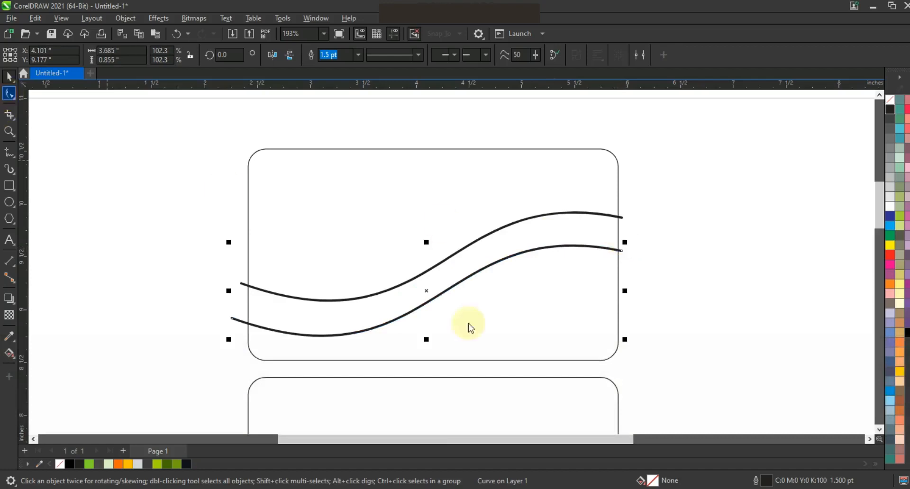
{"action": "left_click", "coordinate": [442, 293]}
{"action": "left_click_drag", "start_coordinate": [442, 292], "coordinate": [440, 285]}
{"action": "left_click", "coordinate": [623, 252]}
{"action": "left_click_drag", "start_coordinate": [623, 253], "coordinate": [622, 268]}
{"action": "left_click_drag", "start_coordinate": [437, 219], "coordinate": [434, 194]}
{"action": "left_click_drag", "start_coordinate": [234, 318], "coordinate": [235, 325]}
{"action": "left_click_drag", "start_coordinate": [437, 387], "coordinate": [430, 377]}
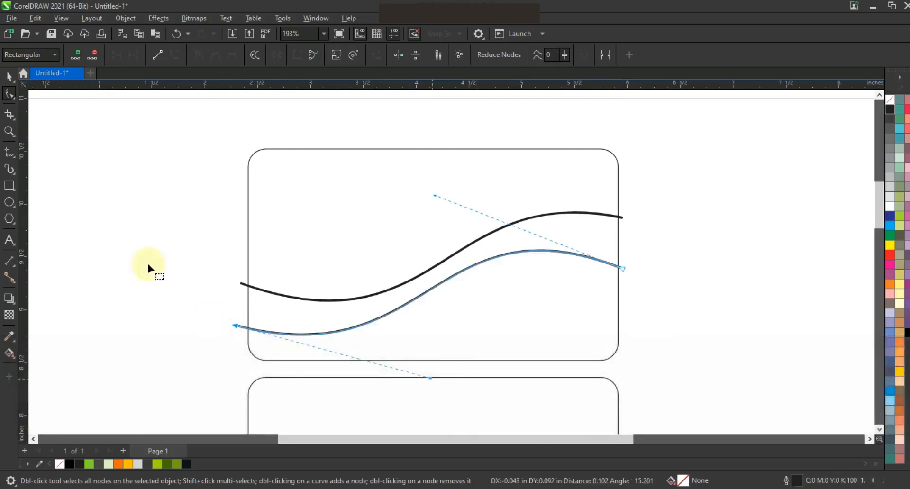
- Draw a straight line about 2.53 inches long from the lower wave's right end leftward across both waves
{"action": "left_click", "coordinate": [10, 151]}
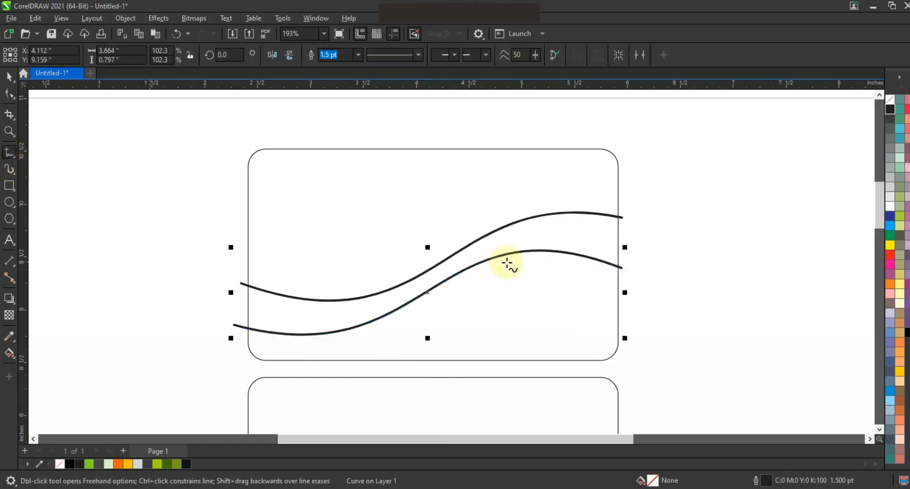
{"action": "left_click", "coordinate": [623, 270]}
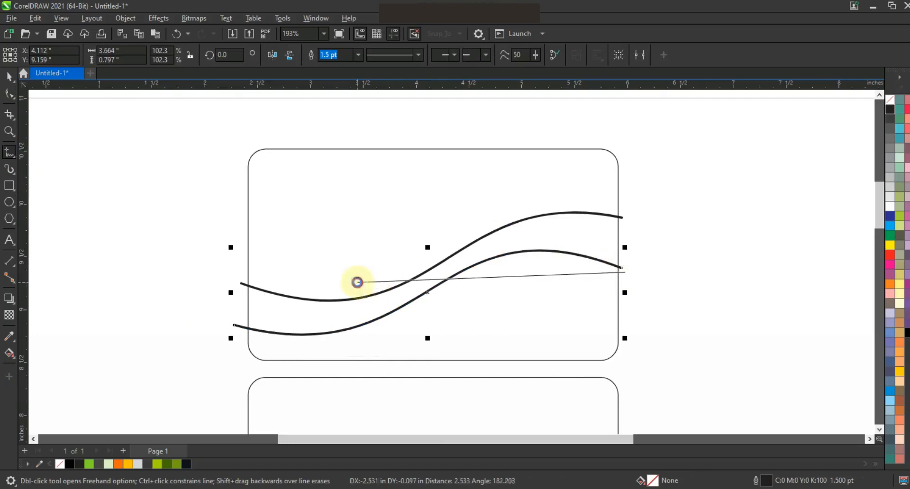
{"action": "left_click", "coordinate": [356, 282]}
- Bend the new line into an arch between the two waves, with its left end meeting the upper wave
{"action": "left_click", "coordinate": [8, 94]}
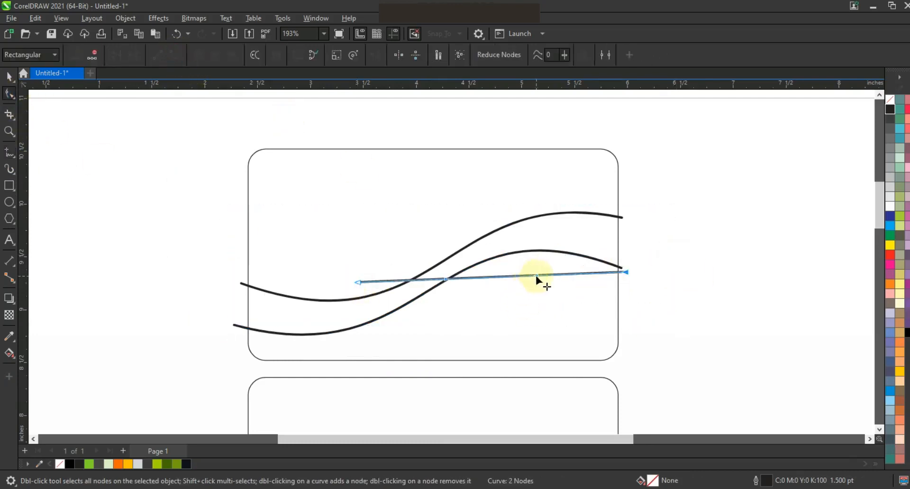
{"action": "left_click_drag", "start_coordinate": [528, 236], "coordinate": [525, 222]}
{"action": "left_click", "coordinate": [357, 283]}
{"action": "left_click_drag", "start_coordinate": [357, 284], "coordinate": [361, 291]}
{"action": "left_click_drag", "start_coordinate": [449, 287], "coordinate": [450, 272]}
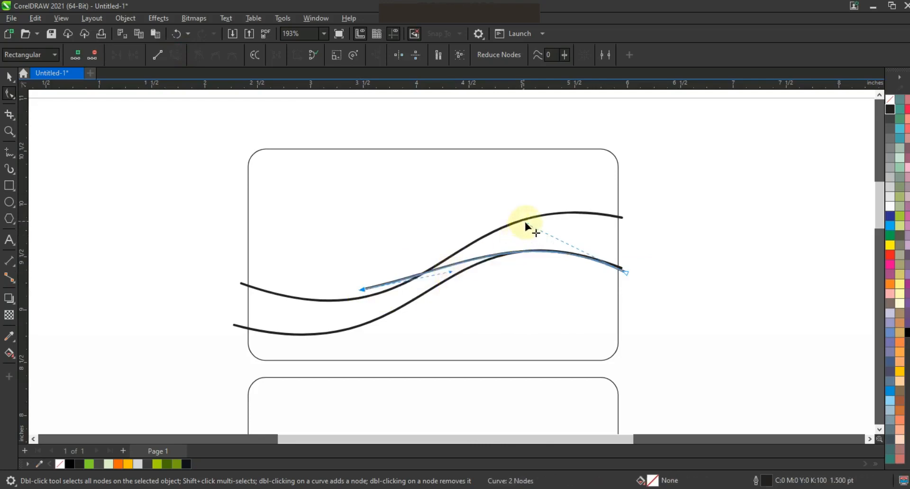
{"action": "left_click_drag", "start_coordinate": [526, 223], "coordinate": [527, 221]}
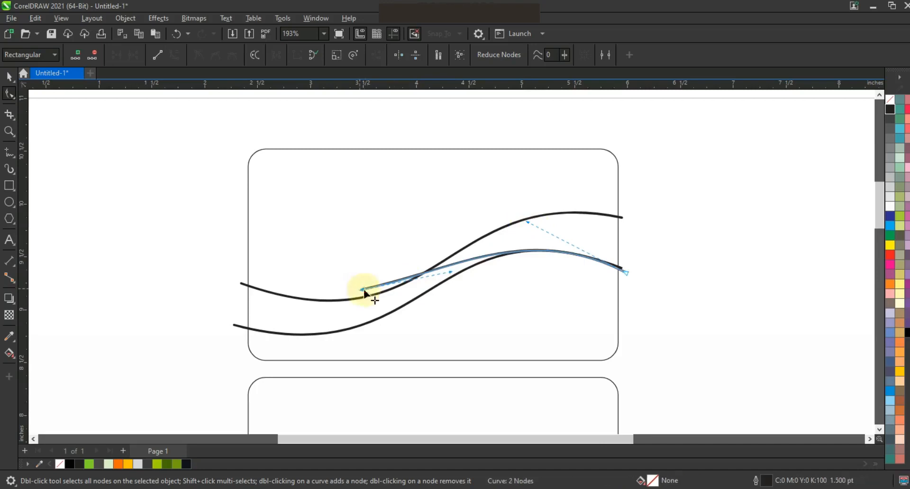
{"action": "left_click", "coordinate": [365, 290]}
{"action": "left_click_drag", "start_coordinate": [451, 272], "coordinate": [448, 249]}
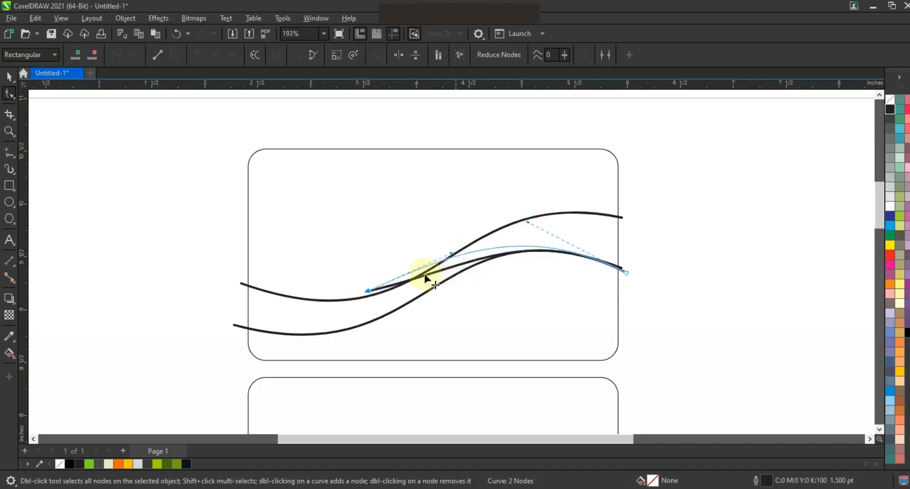
{"action": "left_click_drag", "start_coordinate": [367, 290], "coordinate": [369, 298]}
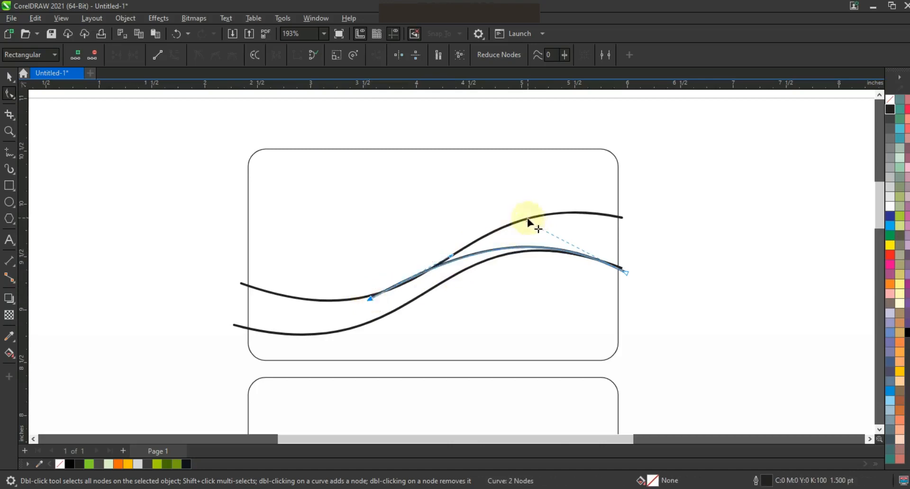
{"action": "left_click_drag", "start_coordinate": [521, 221], "coordinate": [517, 217]}
{"action": "left_click", "coordinate": [9, 76]}
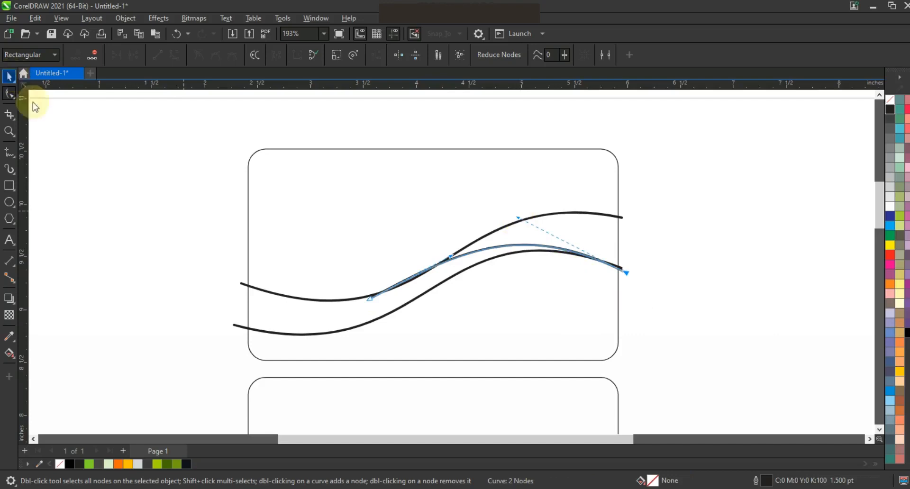
{"action": "left_click", "coordinate": [165, 238]}
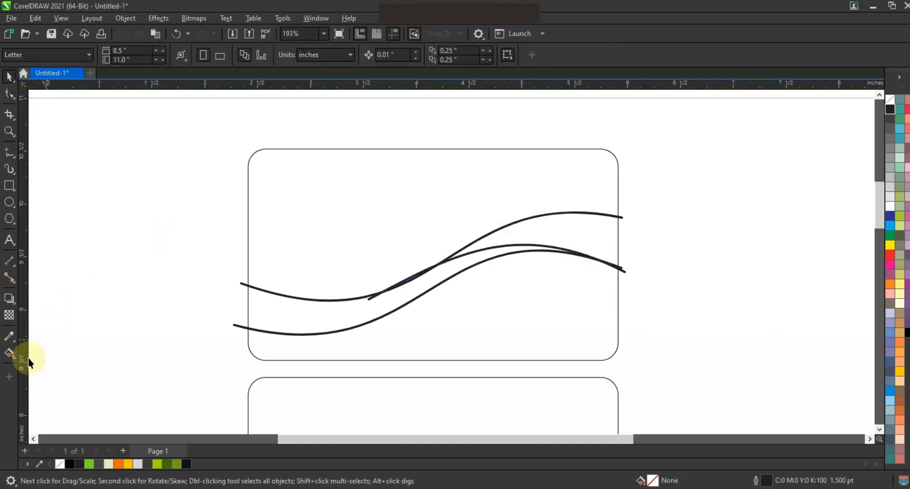
- Use Smart Fill to fill the upper-right area above the arch and the remaining wave band below it with light blue
{"action": "left_click", "coordinate": [14, 362]}
{"action": "left_click", "coordinate": [43, 366]}
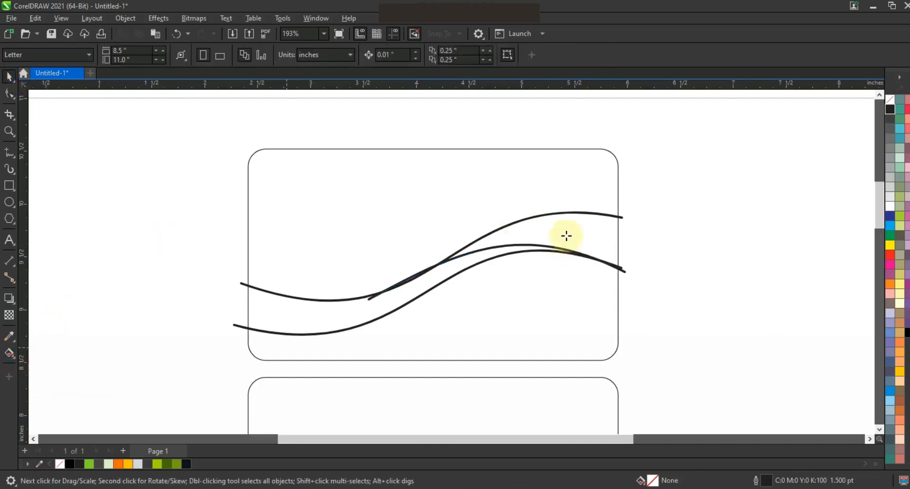
{"action": "left_click", "coordinate": [566, 235]}
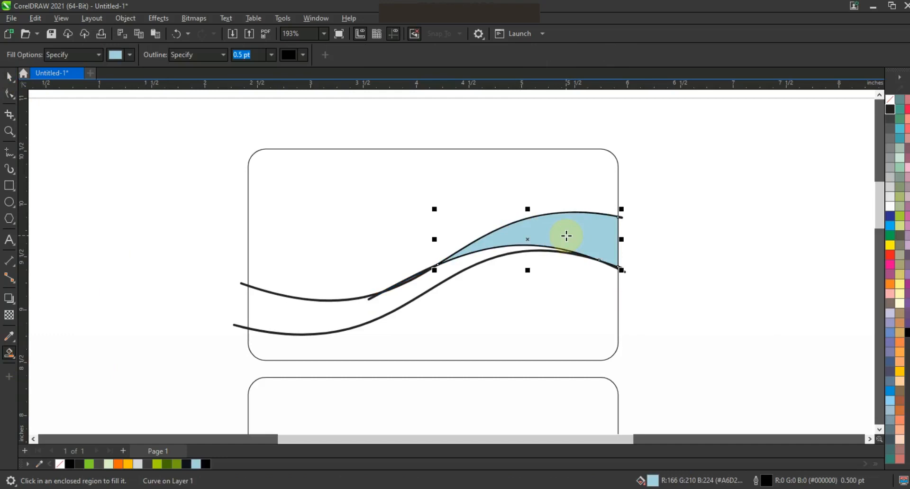
{"action": "left_click", "coordinate": [393, 295]}
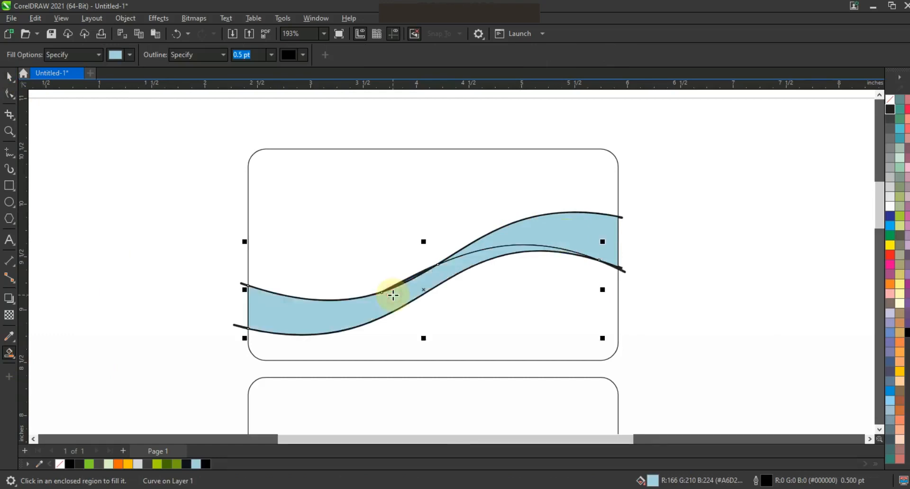
- Delete the arched guide line that extends past the card's right edge, keeping the filled shapes
{"action": "left_click", "coordinate": [9, 76]}
{"action": "left_click", "coordinate": [141, 237]}
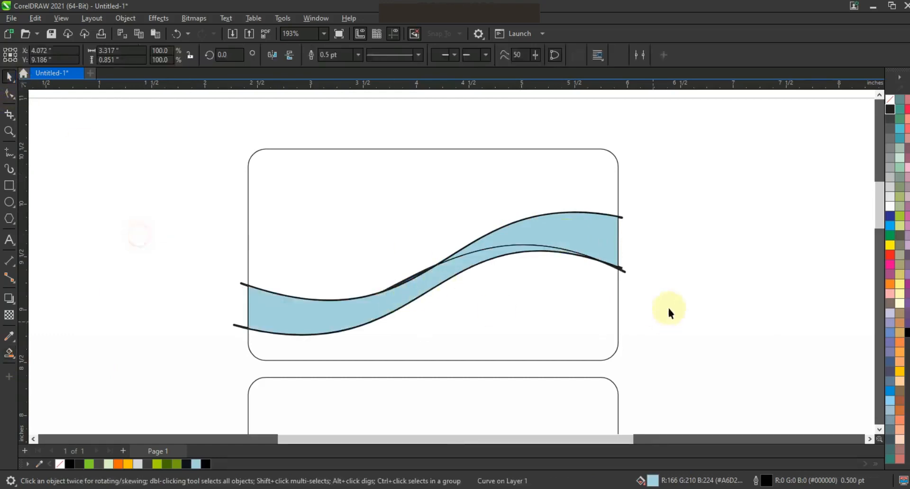
{"action": "left_click", "coordinate": [626, 273]}
{"action": "key", "text": "Delete"}
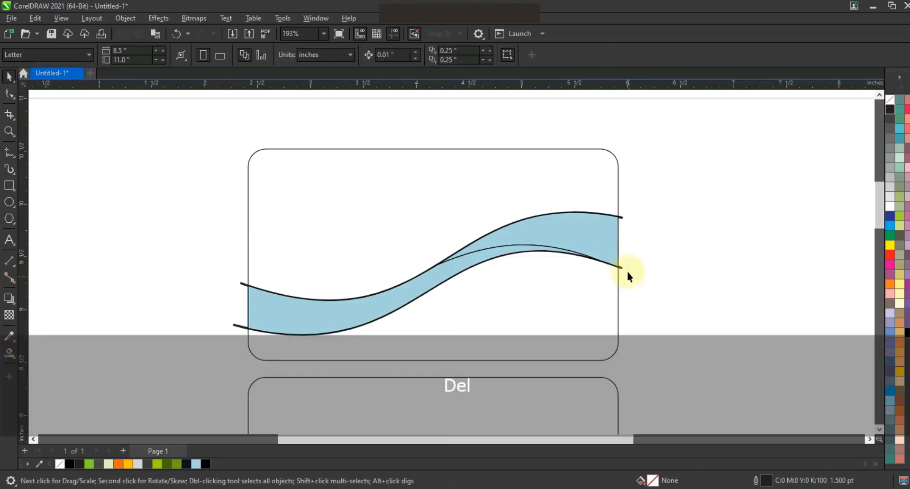
- Delete the two wave guide lines along the band's upper and lower edges
{"action": "left_click", "coordinate": [621, 266]}
{"action": "key", "text": "Delete"}
{"action": "left_click", "coordinate": [622, 216]}
{"action": "key", "text": "Delete"}
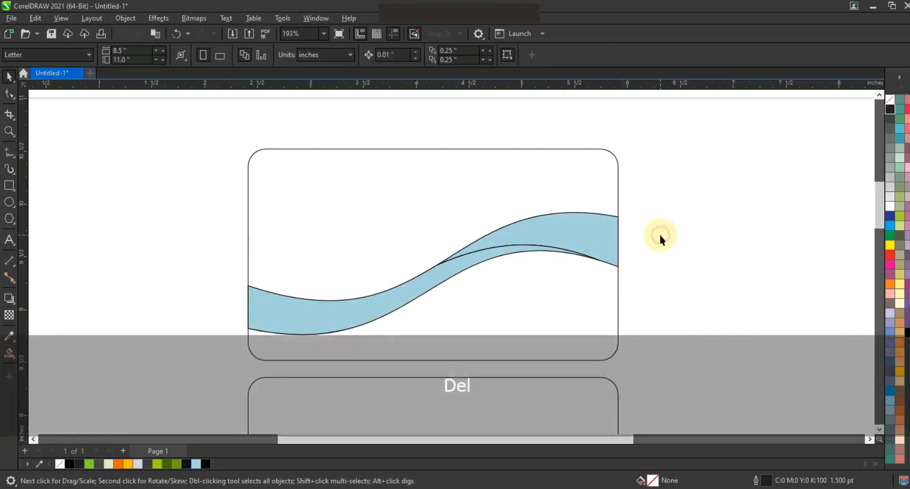
- Recolour the upper-right wave shape green and the lower wave band dark grey
{"action": "left_click", "coordinate": [611, 234]}
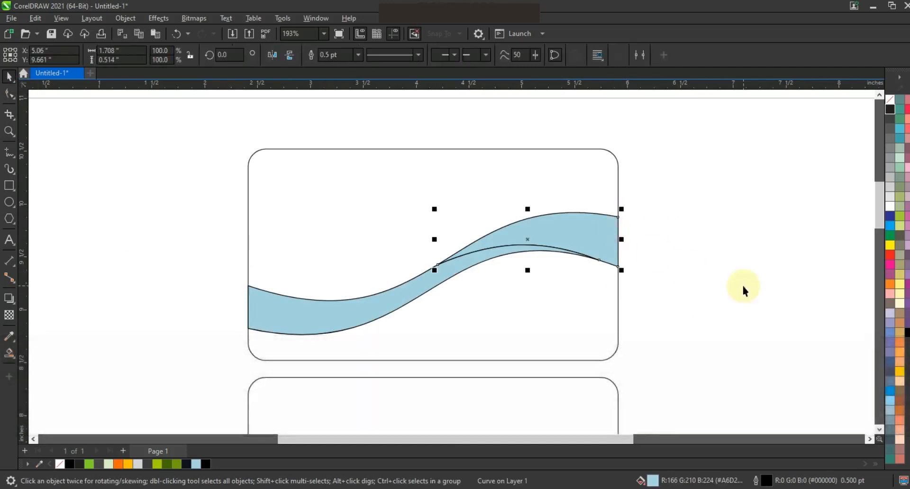
{"action": "left_click", "coordinate": [88, 464]}
{"action": "left_click", "coordinate": [398, 300]}
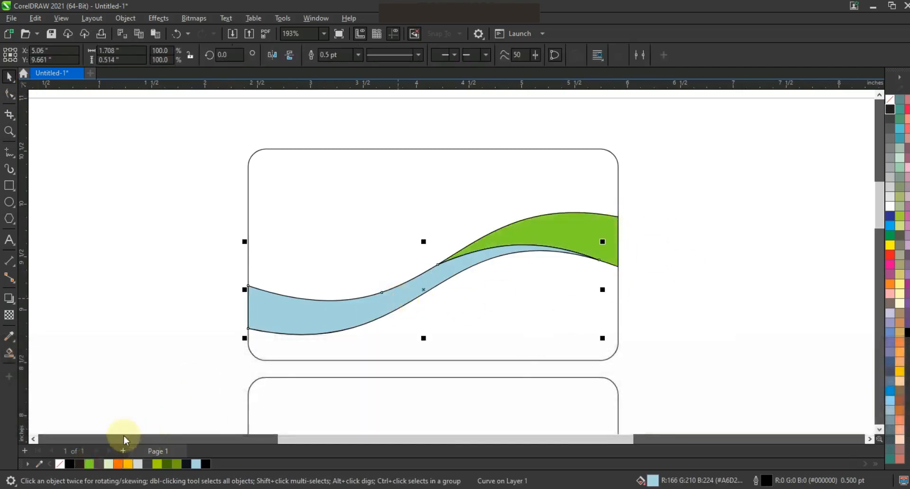
{"action": "left_click", "coordinate": [100, 464]}
- Remove the outlines from the green and dark grey wave shapes
{"action": "left_click_drag", "start_coordinate": [181, 197], "coordinate": [654, 341]}
{"action": "right_click", "coordinate": [889, 100]}
{"action": "left_click", "coordinate": [867, 110]}
{"action": "left_click", "coordinate": [761, 188]}
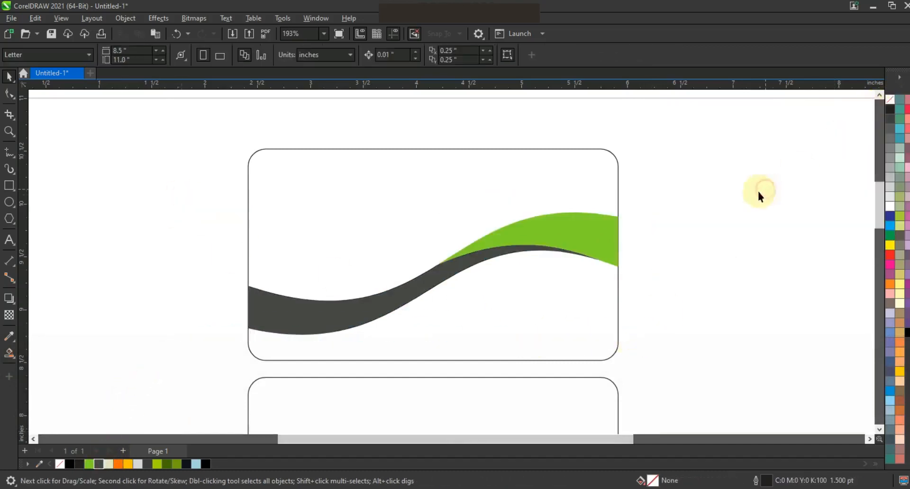
- Draw a straight line from above the card's upper-right corner down to the point where the green shape meets the grey band
{"action": "left_click", "coordinate": [9, 152]}
{"action": "left_click", "coordinate": [613, 141]}
{"action": "left_click", "coordinate": [436, 270]}
- Bend the new line into an arch from inside the grey band to just past the card's upper-right corner
{"action": "left_click", "coordinate": [9, 93]}
{"action": "left_click_drag", "start_coordinate": [271, 126], "coordinate": [644, 305]}
{"action": "left_click", "coordinate": [174, 54]}
{"action": "left_click_drag", "start_coordinate": [521, 208], "coordinate": [509, 187]}
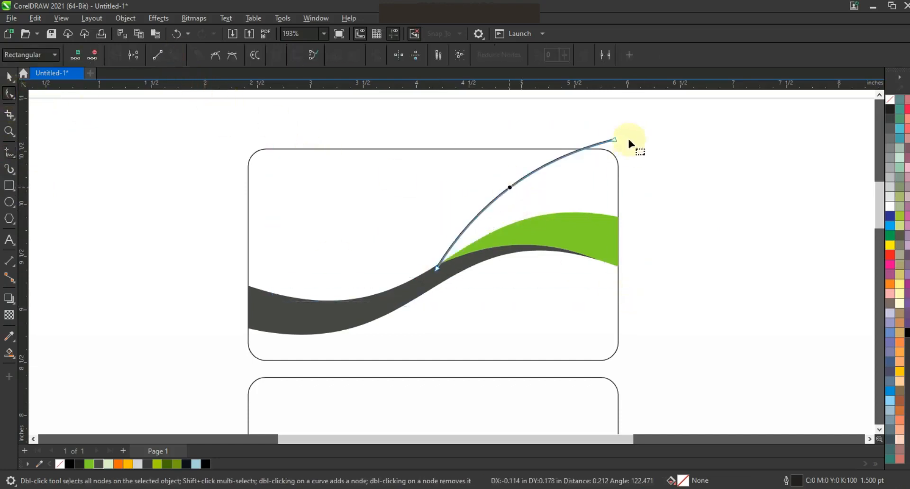
{"action": "left_click_drag", "start_coordinate": [612, 140], "coordinate": [631, 150]}
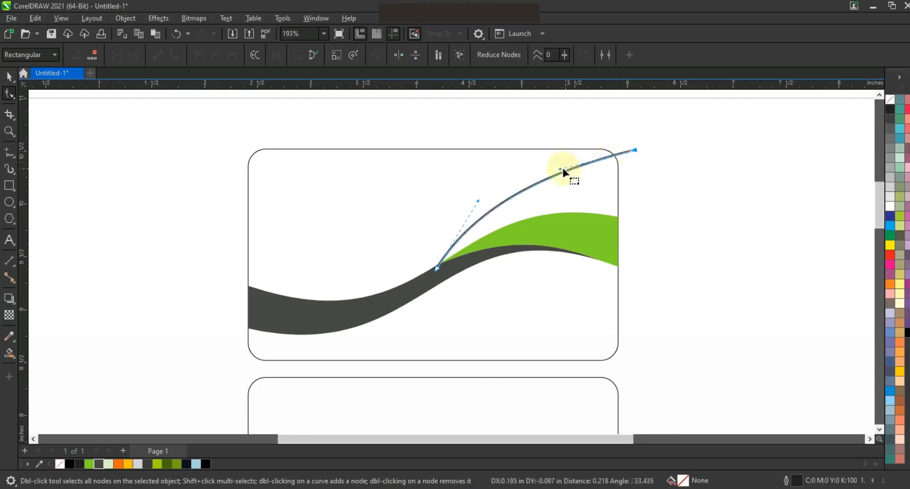
{"action": "left_click_drag", "start_coordinate": [562, 169], "coordinate": [562, 149]}
{"action": "left_click", "coordinate": [437, 271]}
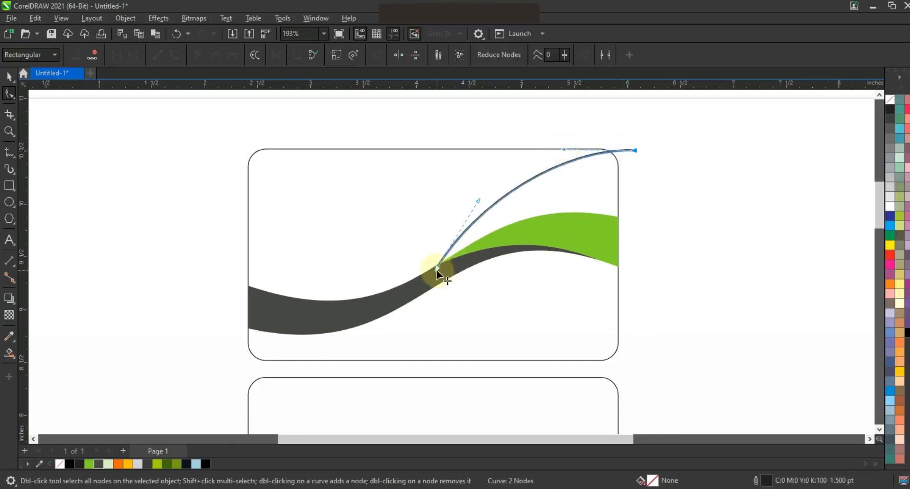
{"action": "left_click_drag", "start_coordinate": [435, 273], "coordinate": [431, 277]}
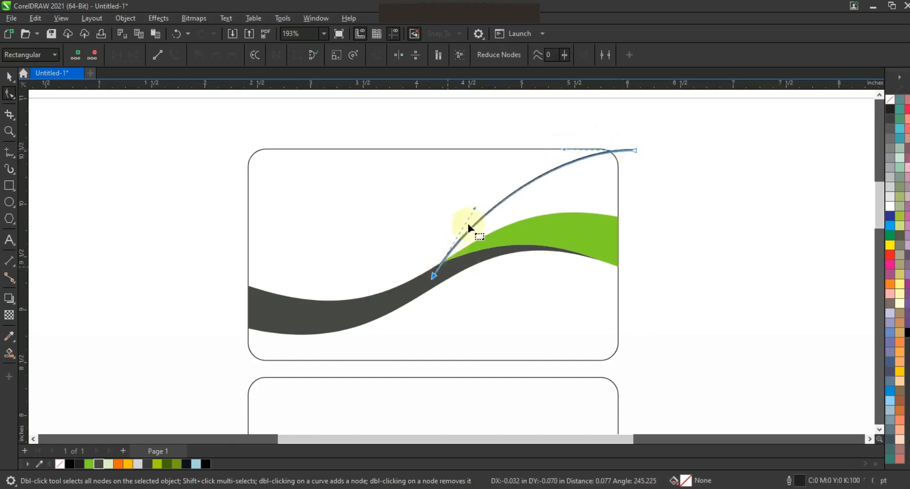
{"action": "left_click_drag", "start_coordinate": [475, 210], "coordinate": [476, 206]}
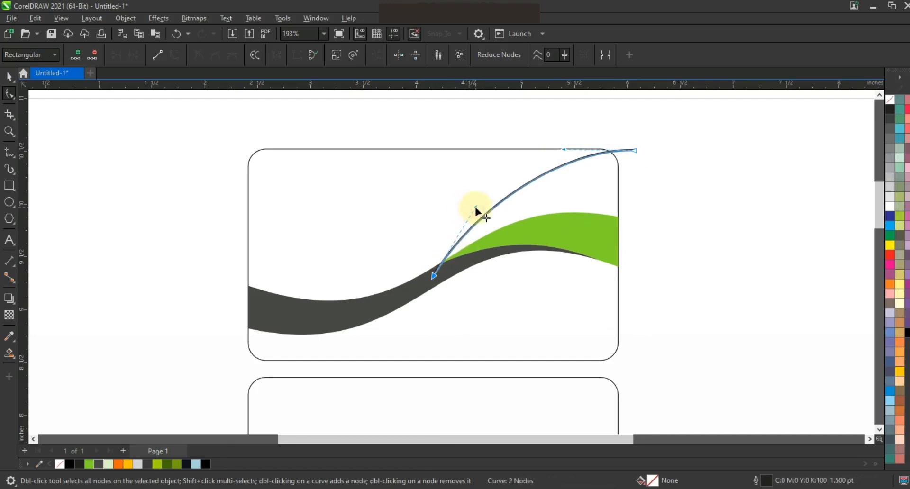
- Smart Fill the area between the arch and the green shape, and recolour it pale green
{"action": "left_click", "coordinate": [9, 353]}
{"action": "left_click", "coordinate": [588, 183]}
{"action": "left_click", "coordinate": [9, 75]}
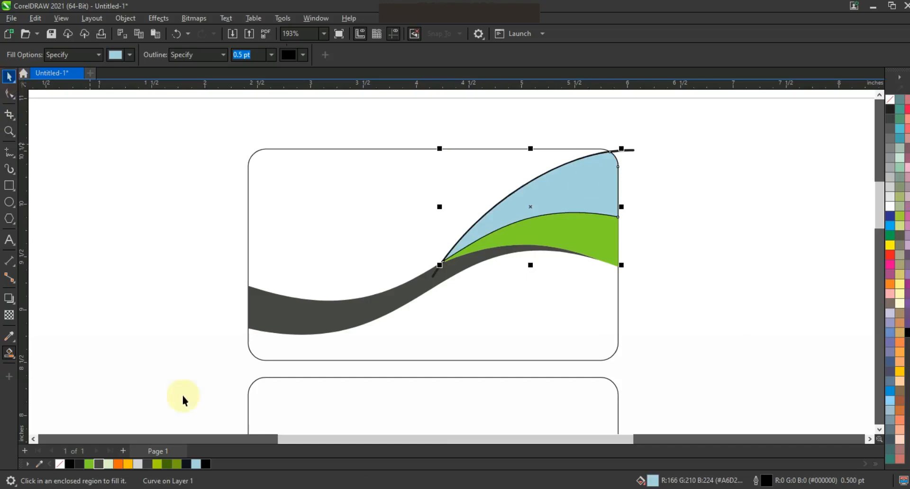
{"action": "left_click", "coordinate": [113, 462]}
- Delete the arched guide line and remove the outlines from the three coloured wave shapes
{"action": "left_click", "coordinate": [624, 151]}
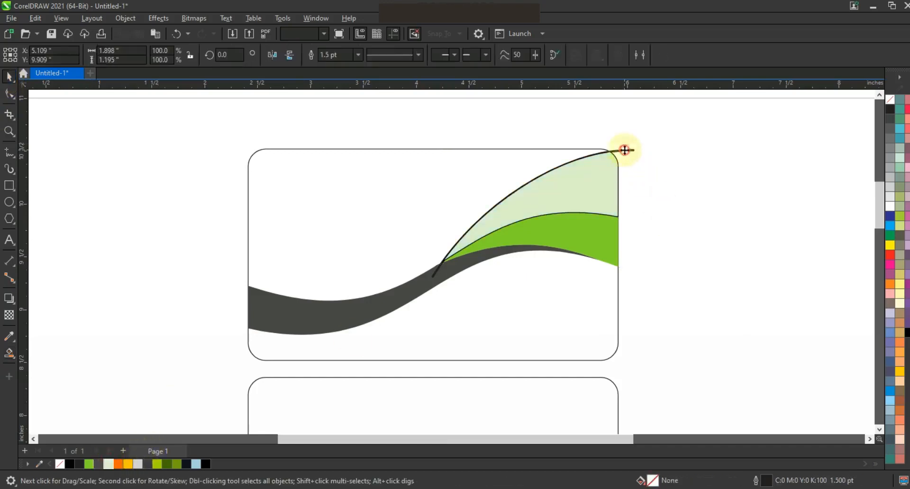
{"action": "key", "text": "Delete"}
{"action": "left_click_drag", "start_coordinate": [686, 130], "coordinate": [196, 340]}
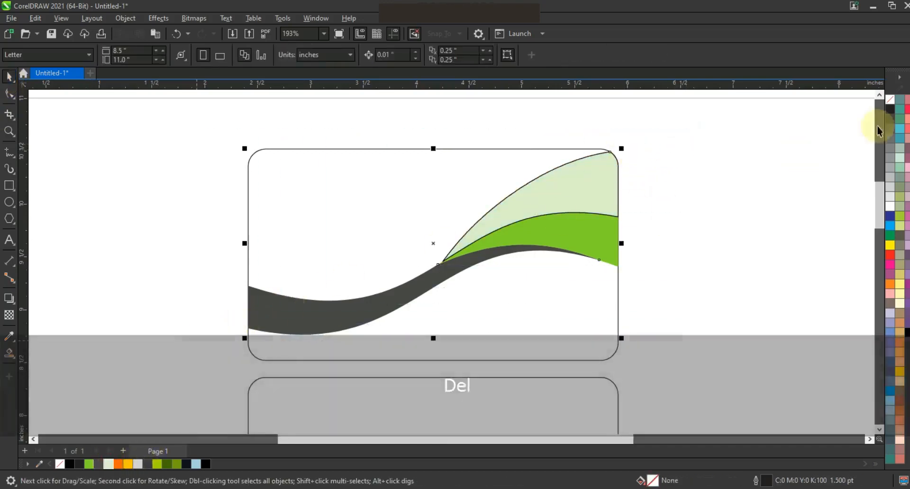
{"action": "right_click", "coordinate": [889, 105]}
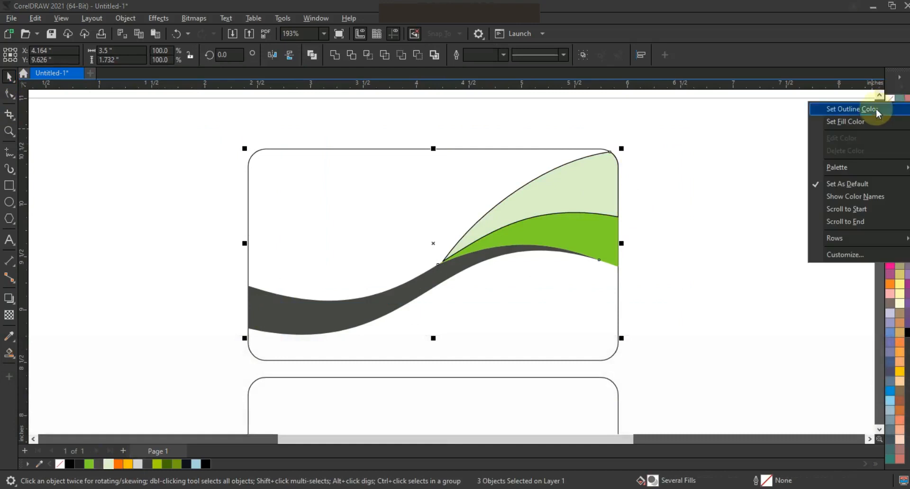
{"action": "left_click", "coordinate": [853, 108]}
{"action": "left_click", "coordinate": [677, 211]}
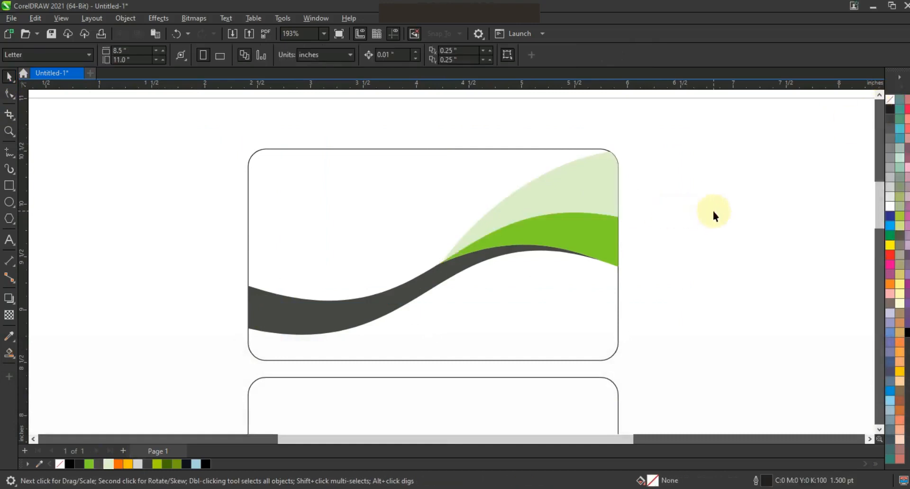
- Place the contact details in the first card's lower-right area and the name block above the grey wave, scaling the name block to 144%
{"action": "key", "text": "F3"}
{"action": "key", "text": "Escape"}
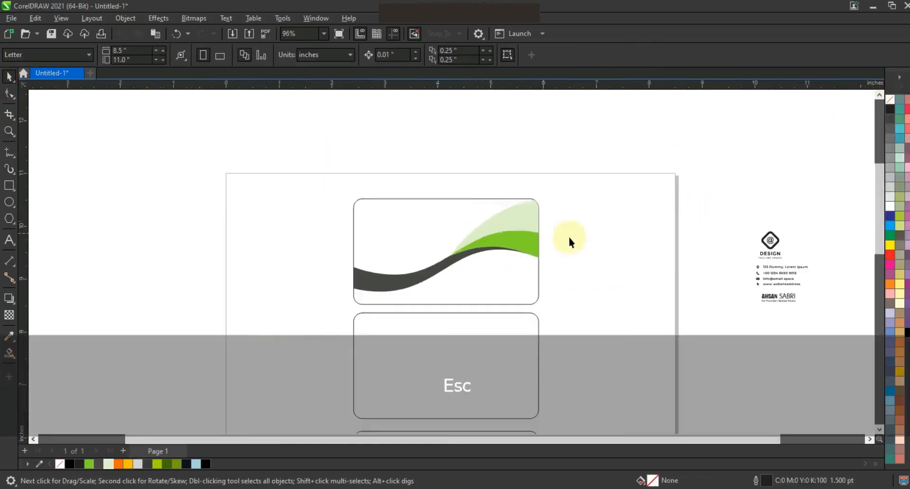
{"action": "left_click_drag", "start_coordinate": [822, 259], "coordinate": [527, 265]}
{"action": "left_click_drag", "start_coordinate": [778, 296], "coordinate": [391, 250]}
{"action": "left_click_drag", "start_coordinate": [382, 256], "coordinate": [429, 246]}
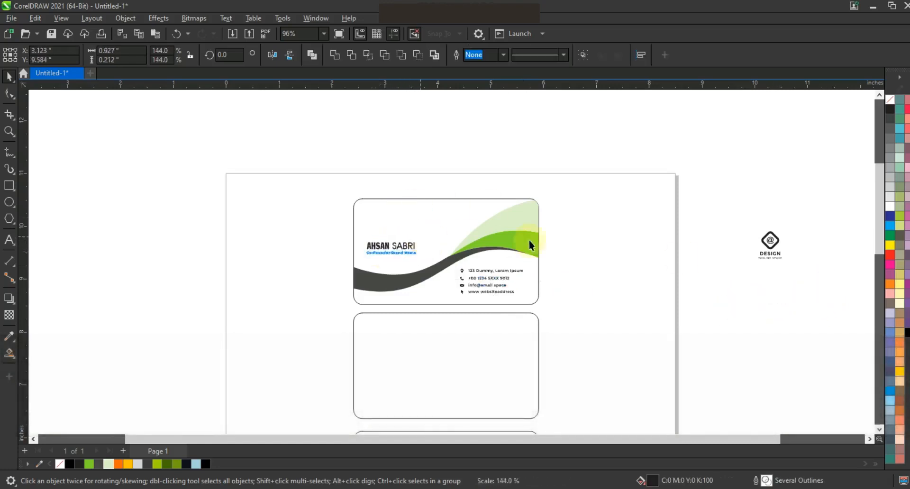
- Place the DESIGN logo above the name block, recolour it green and centre it with the name
{"action": "left_click_drag", "start_coordinate": [773, 256], "coordinate": [391, 232]}
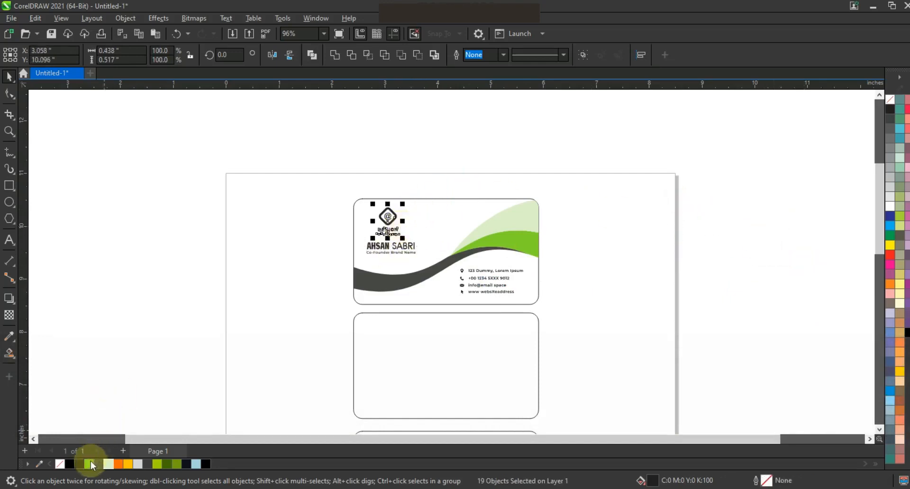
{"action": "left_click", "coordinate": [313, 169]}
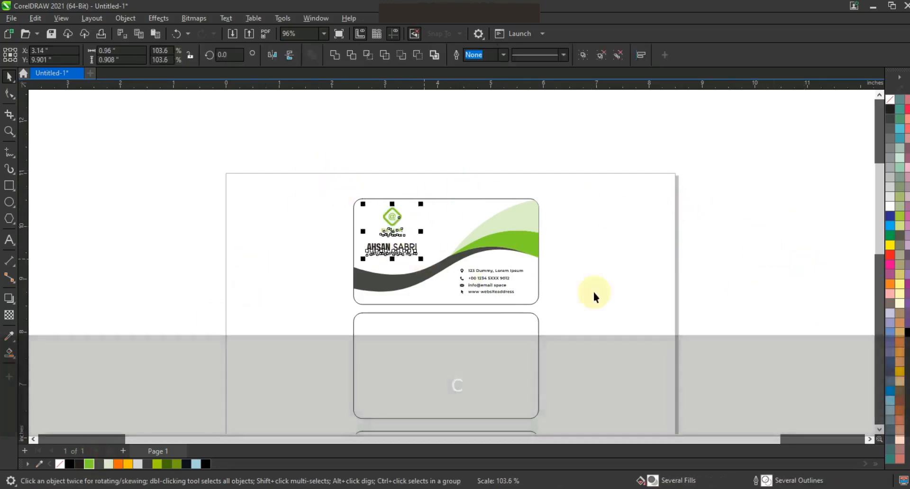
{"action": "left_click", "coordinate": [597, 291]}
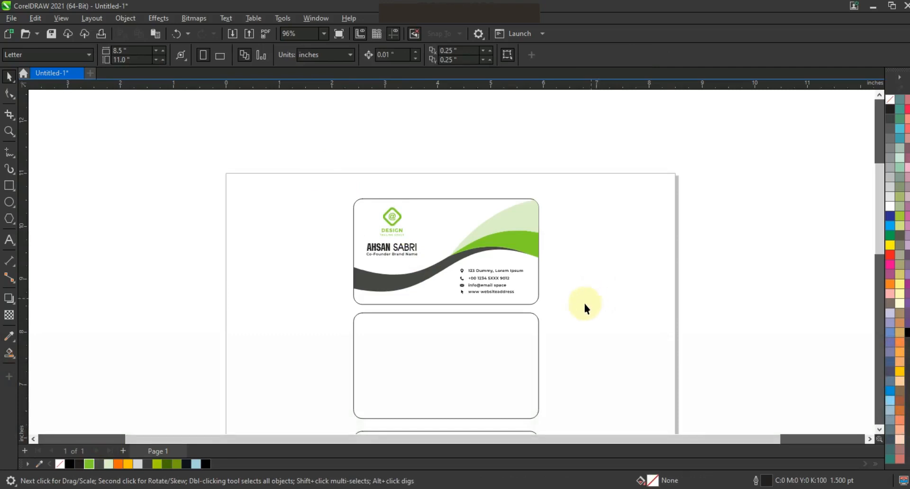
- Draw a nearly horizontal line about 3.63 inches long across the second card, extending slightly past both side edges
{"action": "key", "text": "F3"}
{"action": "key", "text": "Escape"}
{"action": "left_click", "coordinate": [9, 135]}
{"action": "left_click_drag", "start_coordinate": [398, 229], "coordinate": [580, 337]}
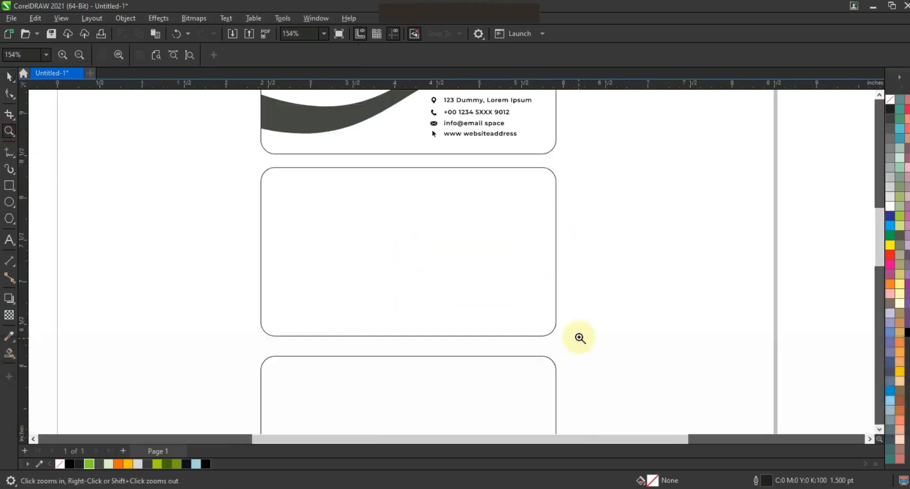
{"action": "left_click", "coordinate": [10, 155]}
{"action": "left_click", "coordinate": [560, 260]}
{"action": "left_click", "coordinate": [254, 270]}
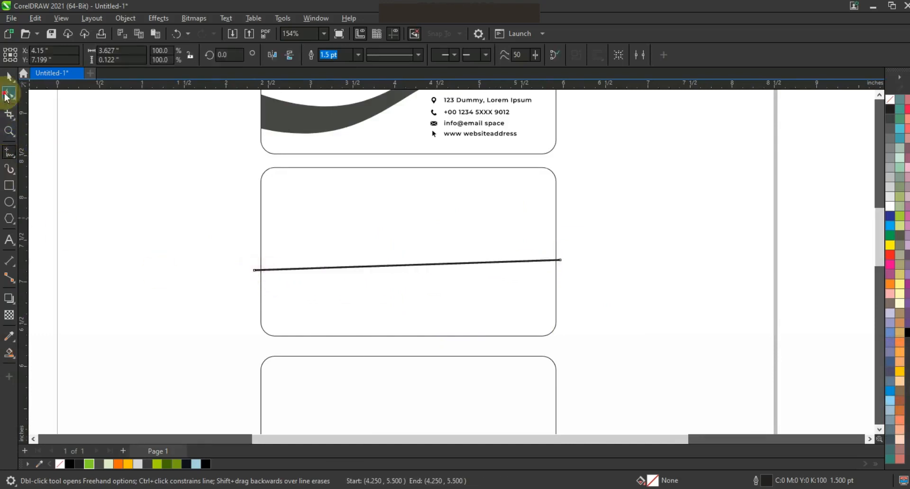
- Convert the line on the second card to a curve and bend it into a wave that dips on the left and rises on the right
{"action": "left_click", "coordinate": [9, 93]}
{"action": "left_click_drag", "start_coordinate": [194, 217], "coordinate": [326, 273]}
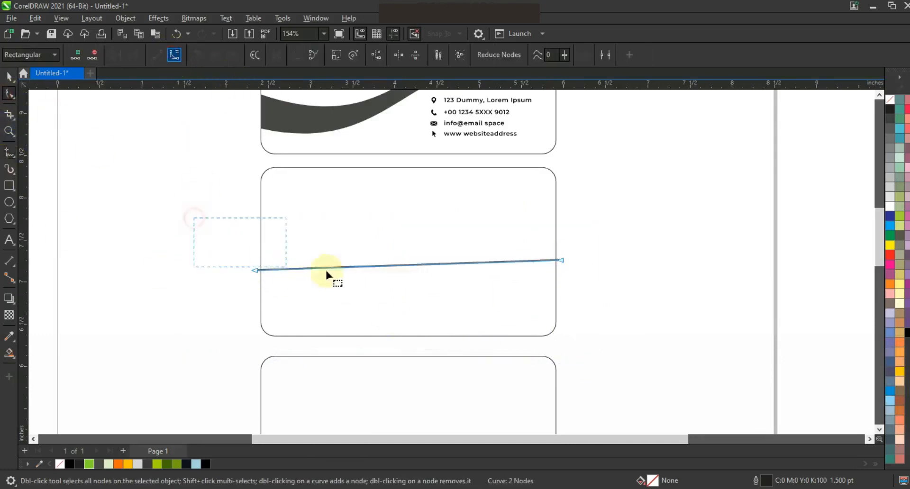
{"action": "left_click_drag", "start_coordinate": [348, 294], "coordinate": [343, 356]}
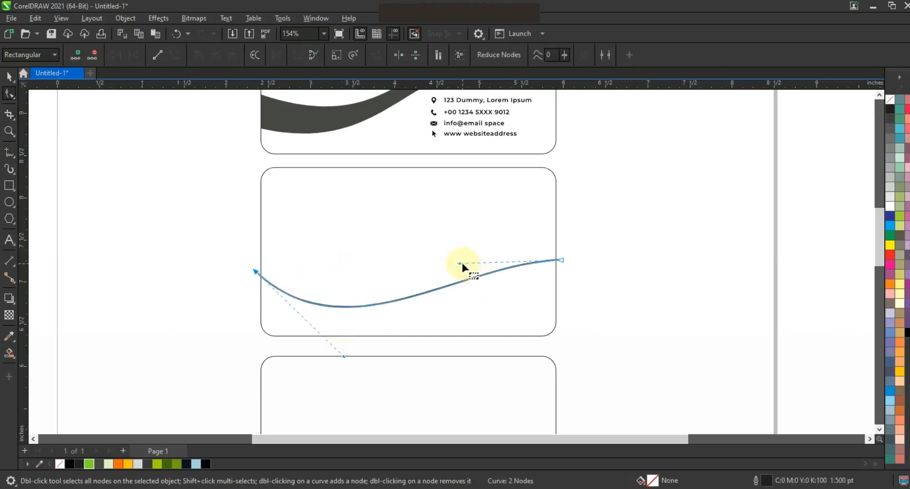
{"action": "left_click_drag", "start_coordinate": [461, 263], "coordinate": [439, 226]}
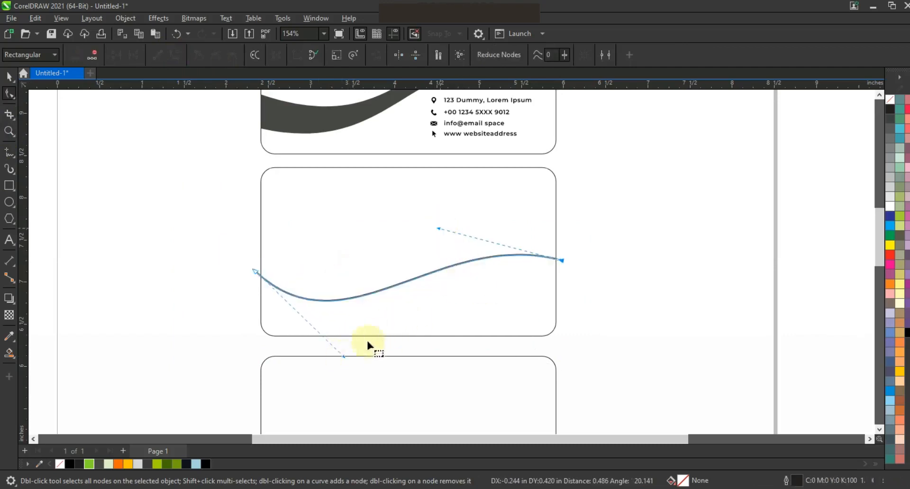
{"action": "left_click_drag", "start_coordinate": [342, 357], "coordinate": [353, 361]}
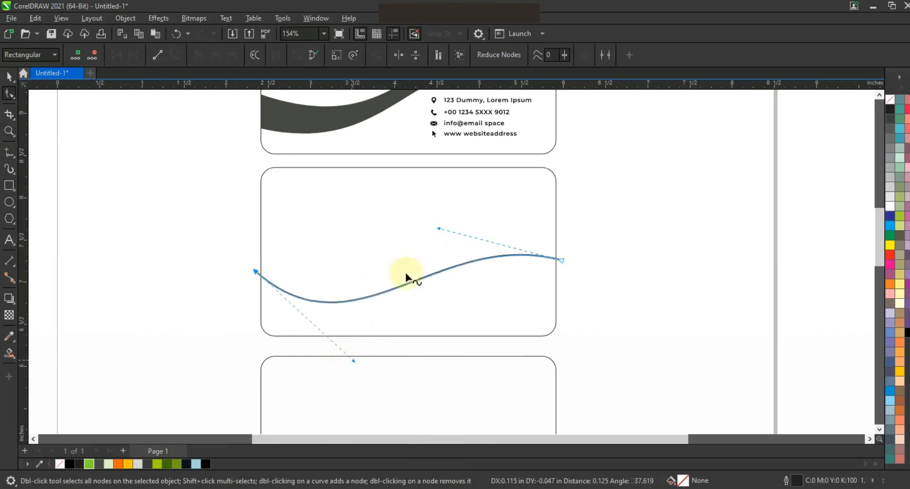
{"action": "left_click_drag", "start_coordinate": [439, 229], "coordinate": [440, 229]}
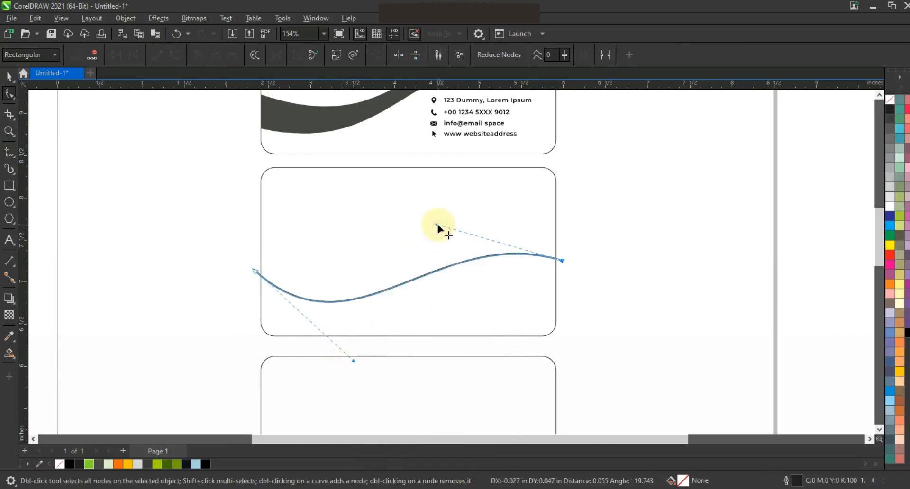
- Add a straight segment from the wave's right end down to the second card's bottom edge, left of centre
{"action": "left_click", "coordinate": [9, 153]}
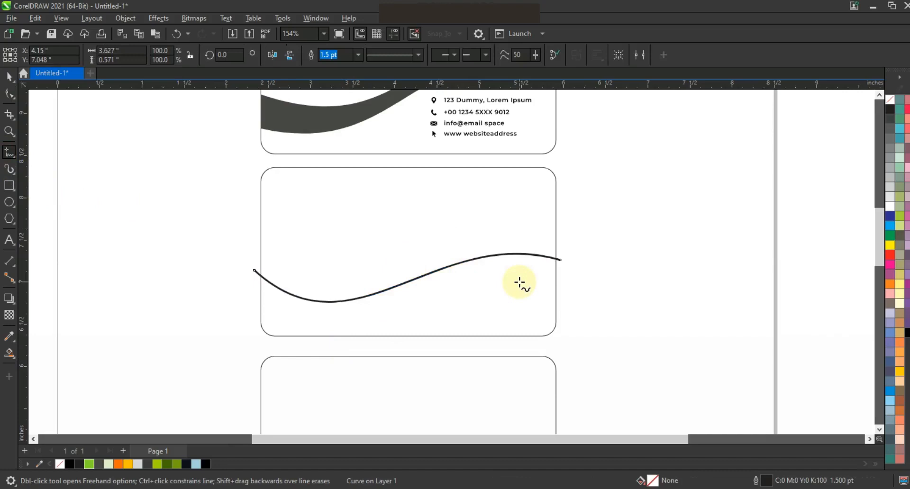
{"action": "left_click", "coordinate": [560, 261]}
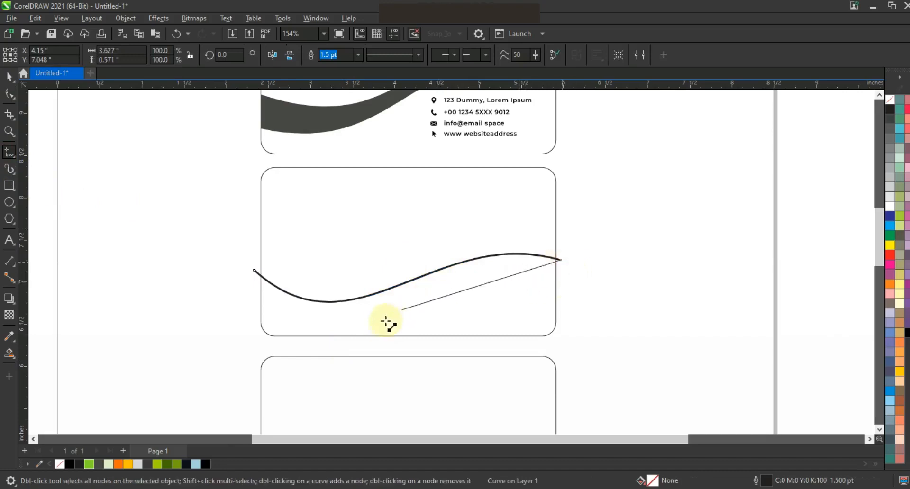
{"action": "left_click", "coordinate": [367, 337]}
- Bend the added segment into an arch hugging the wave on the right, with its lower end just below the card's bottom edge
{"action": "left_click", "coordinate": [9, 93]}
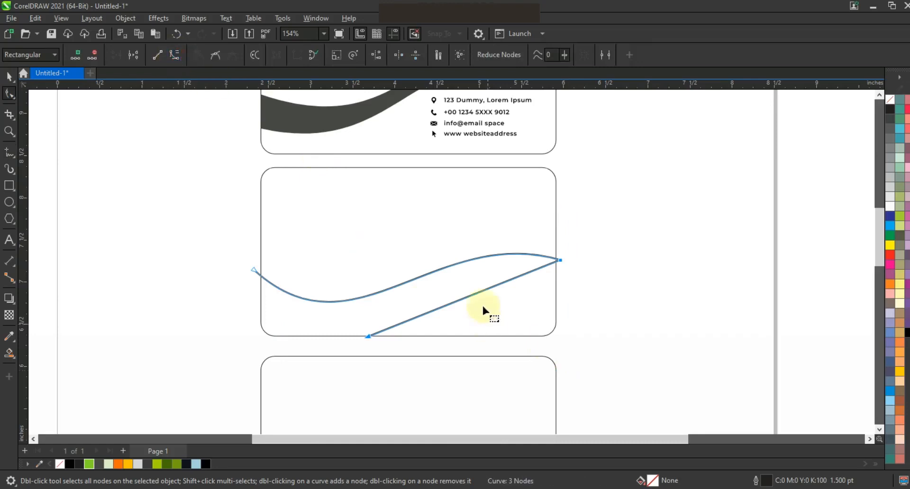
{"action": "left_click_drag", "start_coordinate": [474, 285], "coordinate": [473, 266]}
{"action": "left_click", "coordinate": [560, 260]}
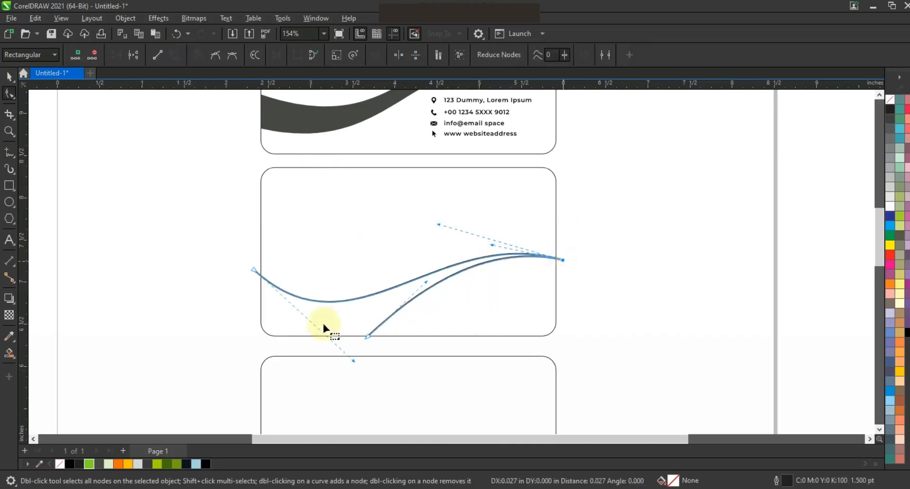
{"action": "left_click", "coordinate": [367, 336]}
{"action": "left_click_drag", "start_coordinate": [368, 337], "coordinate": [379, 341]}
{"action": "left_click_drag", "start_coordinate": [437, 287], "coordinate": [410, 282]}
- Draw a separate straight line from just below the wave's right end to the second card's bottom edge, right of centre
{"action": "left_click", "coordinate": [9, 152]}
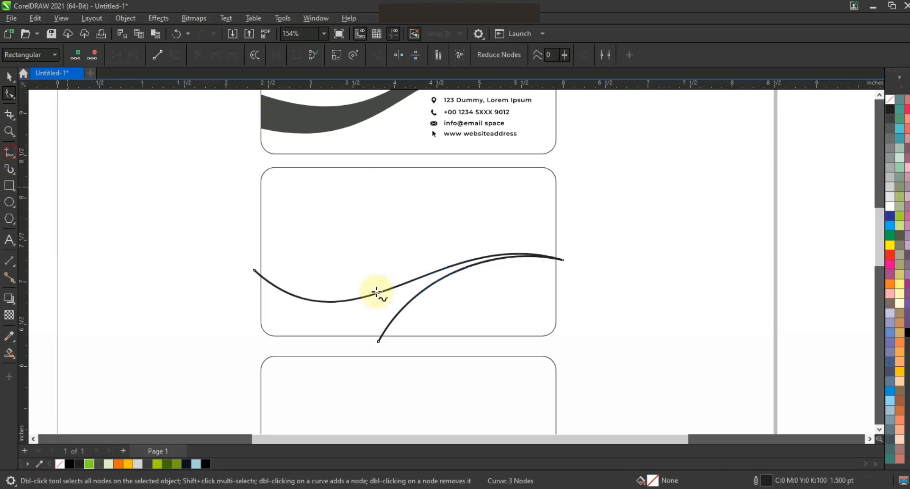
{"action": "left_click", "coordinate": [561, 260]}
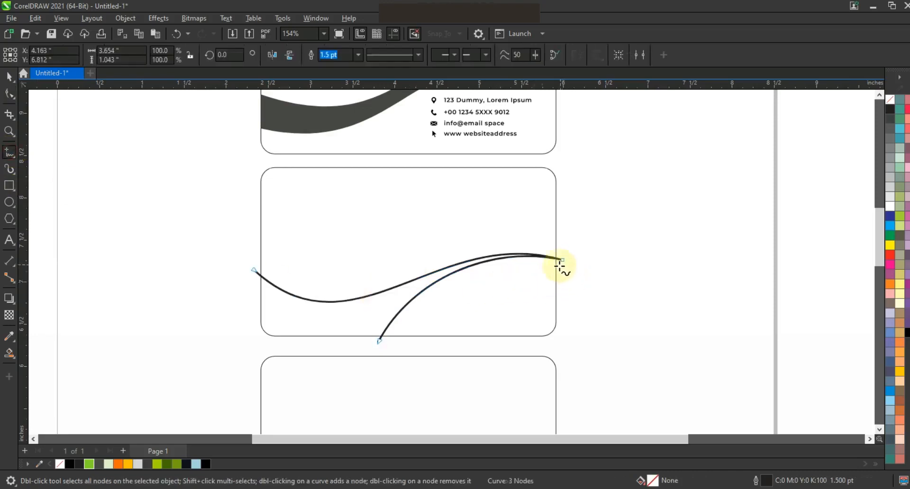
{"action": "left_click", "coordinate": [559, 265]}
{"action": "left_click", "coordinate": [471, 339]}
- Convert the shorter line to a curve and bend it into an arch below the other two curves
{"action": "left_click", "coordinate": [9, 93]}
{"action": "left_click_drag", "start_coordinate": [400, 259], "coordinate": [607, 365]}
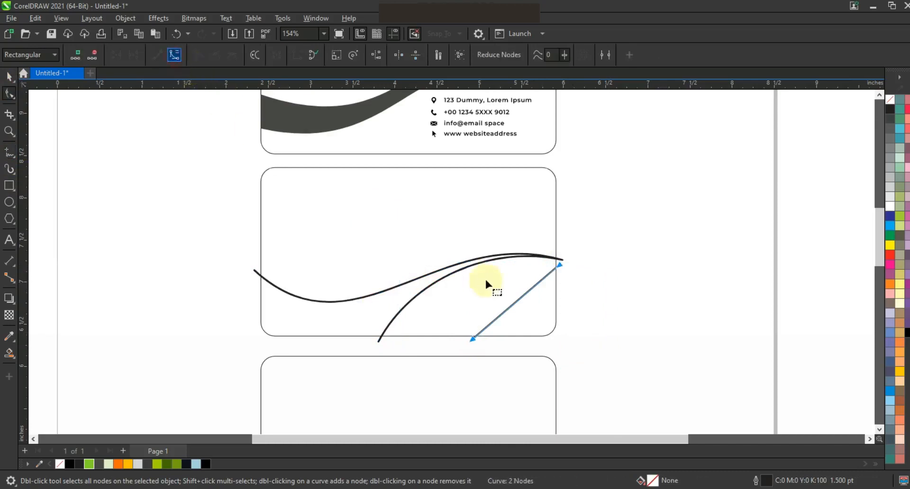
{"action": "left_click", "coordinate": [511, 305]}
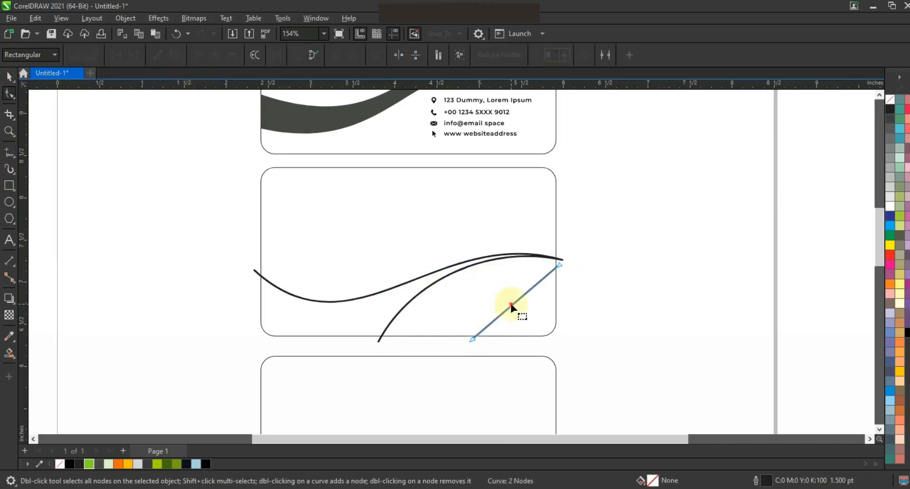
{"action": "left_click_drag", "start_coordinate": [510, 305], "coordinate": [501, 288]}
{"action": "left_click_drag", "start_coordinate": [591, 261], "coordinate": [559, 265]}
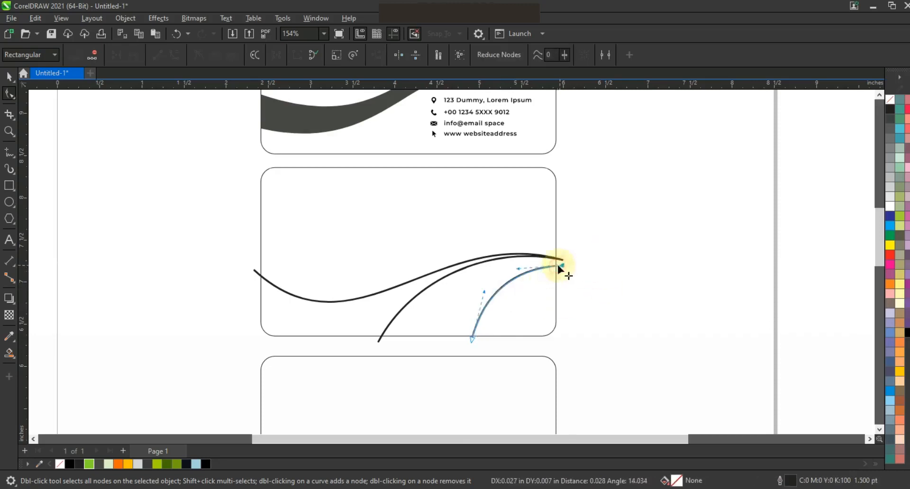
- Refine the lowest arch's bend by adjusting the curve handles at both of its ends
{"action": "left_click_drag", "start_coordinate": [484, 292], "coordinate": [475, 289]}
{"action": "left_click_drag", "start_coordinate": [518, 268], "coordinate": [518, 261]}
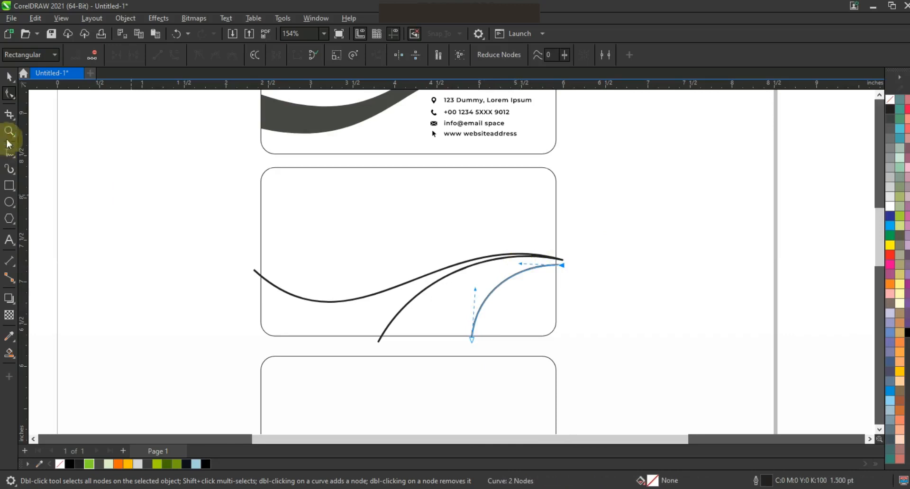
- Draw an open three-segment line under the lowest arch, from the second card's right edge to below its bottom edge and back to the right edge
{"action": "left_click", "coordinate": [9, 131]}
{"action": "left_click_drag", "start_coordinate": [238, 200], "coordinate": [559, 343]}
{"action": "left_click_drag", "start_coordinate": [608, 360], "coordinate": [607, 361]}
{"action": "left_click", "coordinate": [7, 152]}
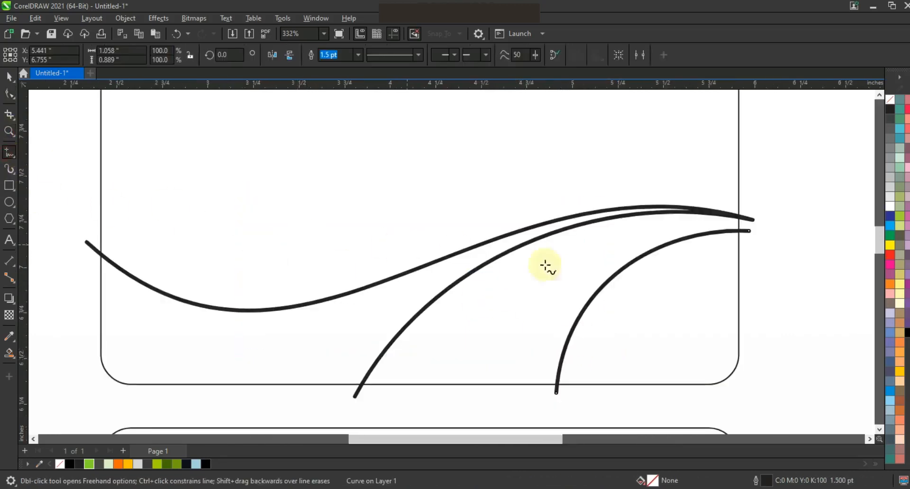
{"action": "left_click", "coordinate": [744, 242]}
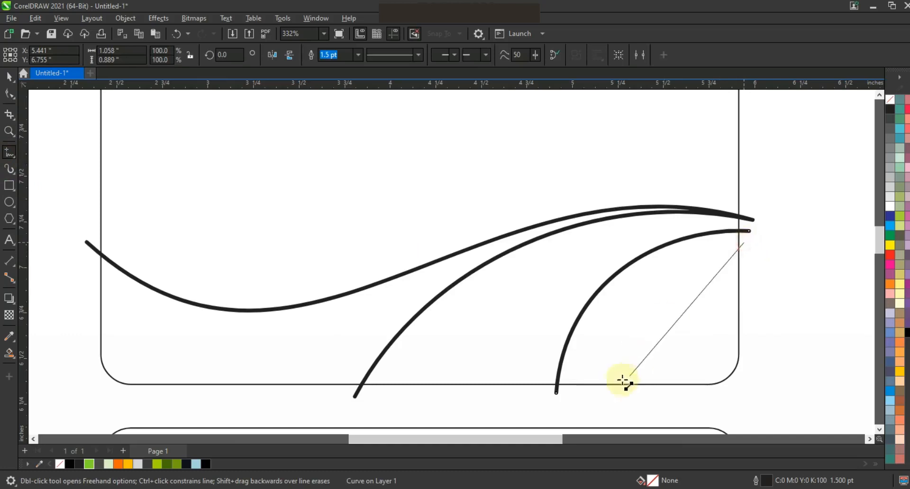
{"action": "left_click", "coordinate": [607, 387]}
{"action": "left_click", "coordinate": [662, 393]}
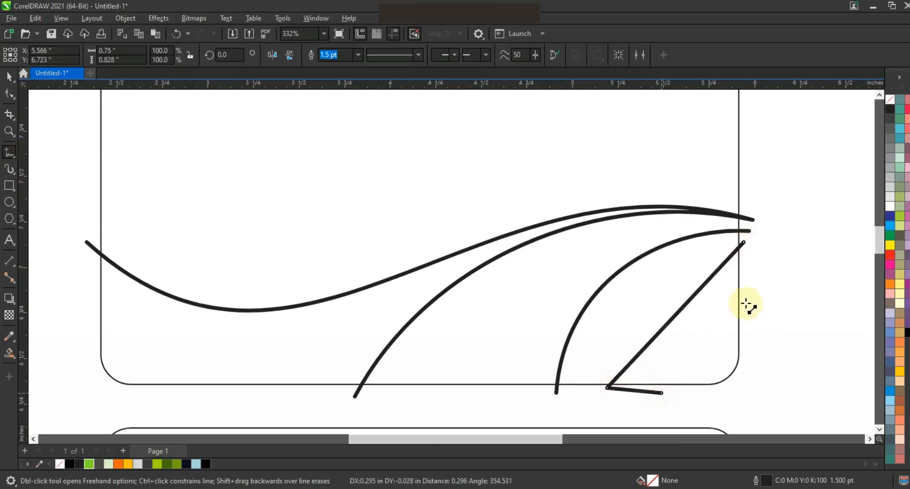
{"action": "left_click", "coordinate": [746, 301]}
- Convert the three-segment line to curves, bend its two long segments into concentric arches, and lower the upper arch's right end slightly
{"action": "left_click", "coordinate": [10, 93]}
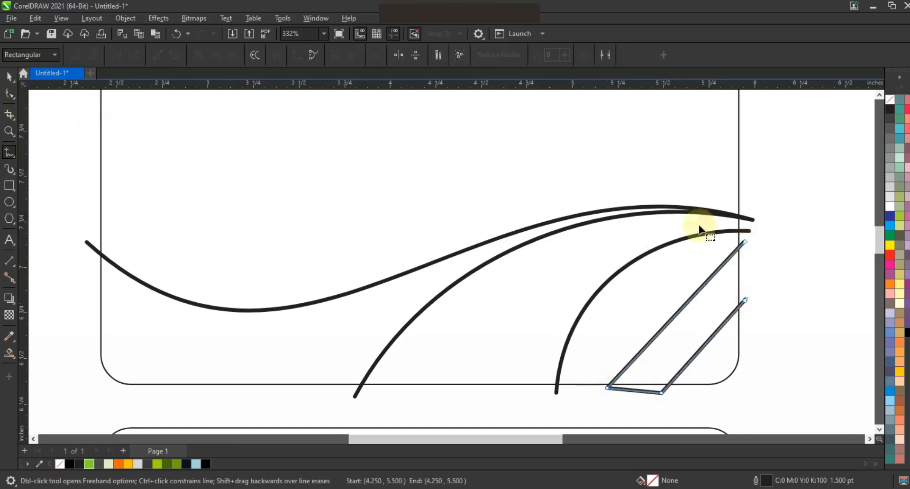
{"action": "key", "text": "ctrl+a"}
{"action": "left_click", "coordinate": [173, 53]}
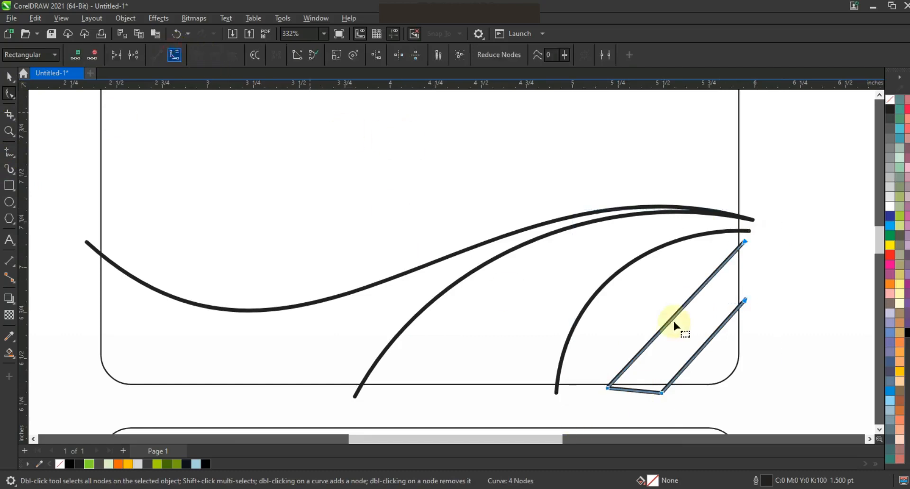
{"action": "left_click_drag", "start_coordinate": [671, 323], "coordinate": [654, 308]}
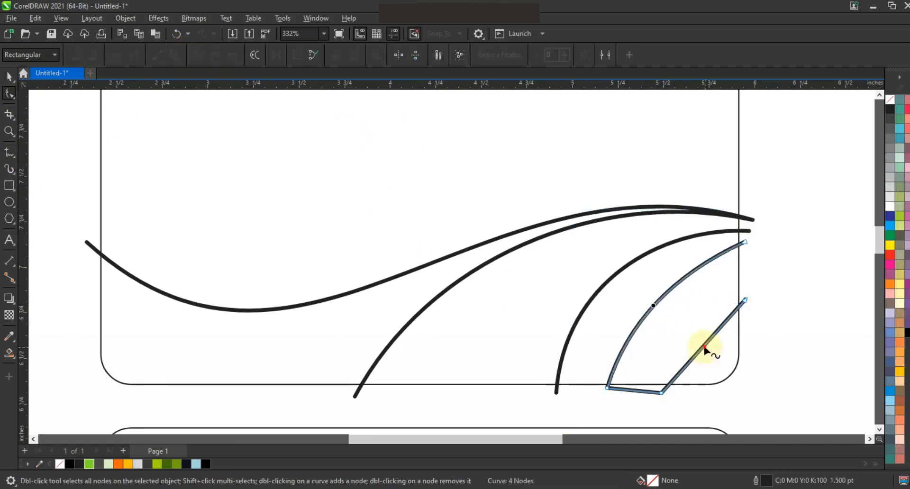
{"action": "left_click_drag", "start_coordinate": [710, 338], "coordinate": [697, 326]}
{"action": "left_click_drag", "start_coordinate": [744, 243], "coordinate": [751, 260]}
{"action": "left_click_drag", "start_coordinate": [684, 294], "coordinate": [687, 273]}
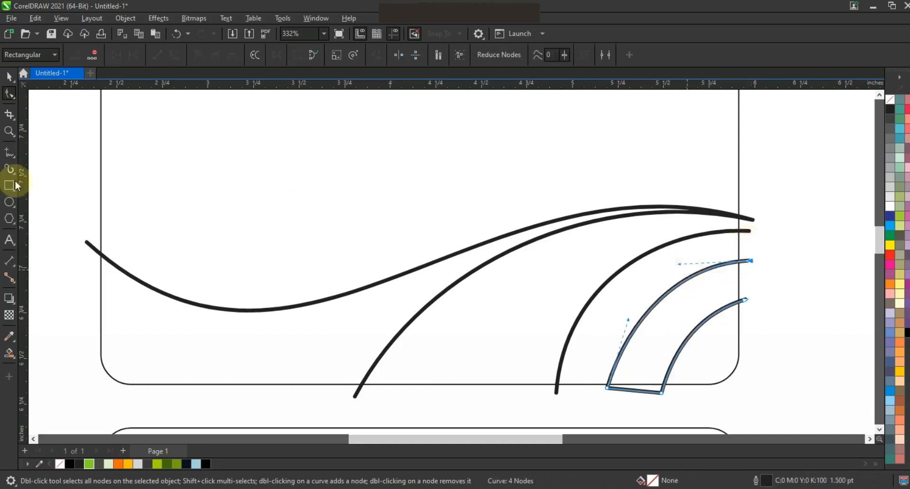
- Draw a line from the wave's right end to the card's bottom edge and bend it into an arch between the two largest arches
{"action": "left_click", "coordinate": [10, 155]}
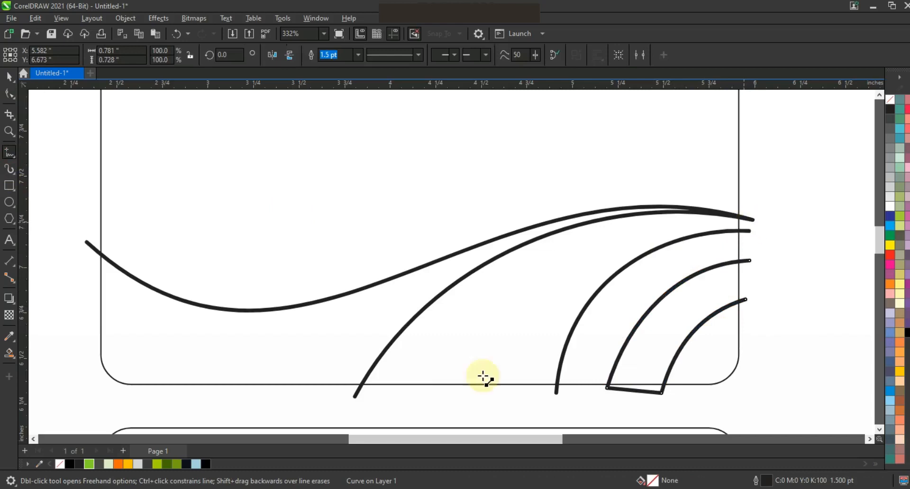
{"action": "left_click", "coordinate": [459, 390]}
{"action": "left_click", "coordinate": [10, 94]}
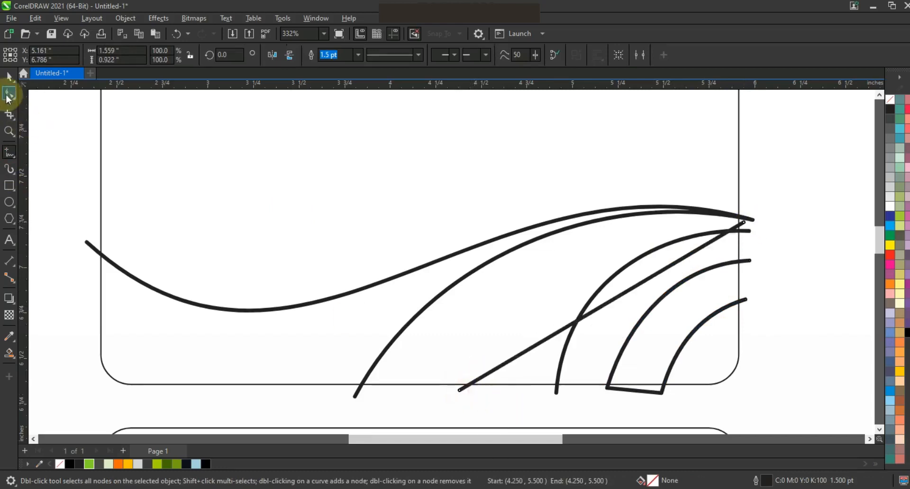
{"action": "left_click_drag", "start_coordinate": [749, 401], "coordinate": [749, 400]}
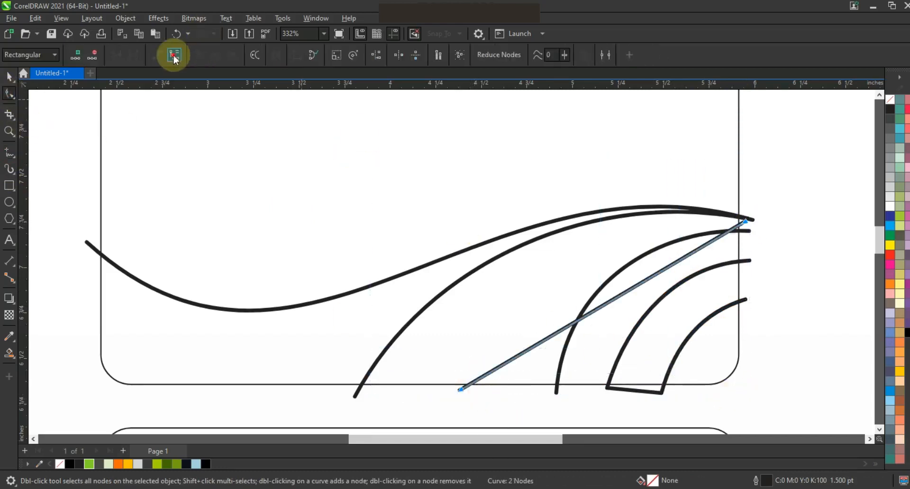
{"action": "left_click_drag", "start_coordinate": [599, 267], "coordinate": [585, 254]}
- Draw a straight line from the wave's right end to just outside the card's left edge, ending below the wave's left end
{"action": "left_click", "coordinate": [9, 152]}
{"action": "left_click", "coordinate": [755, 220]}
{"action": "left_click", "coordinate": [92, 300]}
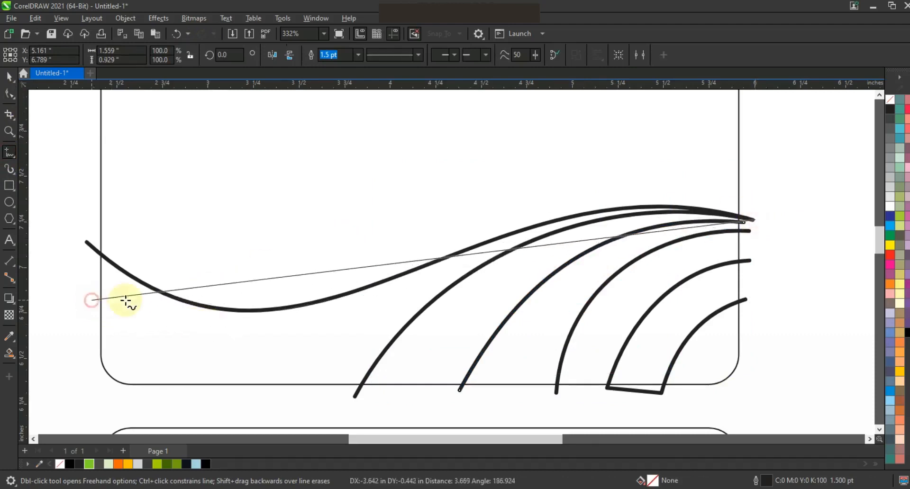
- Convert the long line to a curve and shape it into a second wave running just below the first one
{"action": "left_click", "coordinate": [9, 94]}
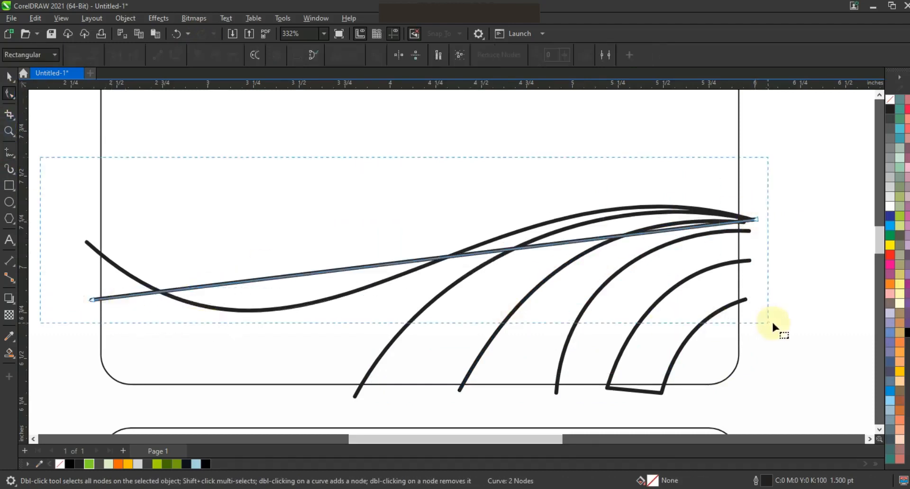
{"action": "left_click_drag", "start_coordinate": [311, 274], "coordinate": [521, 154]}
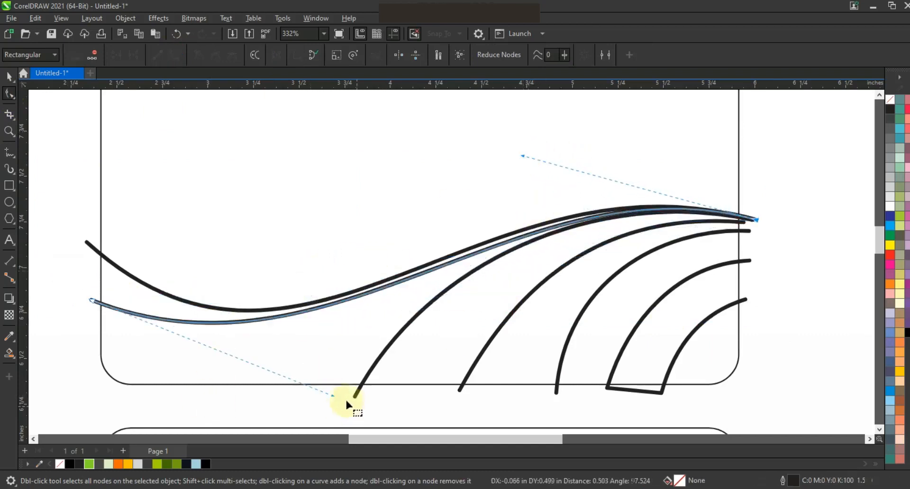
{"action": "left_click_drag", "start_coordinate": [335, 396], "coordinate": [356, 412]}
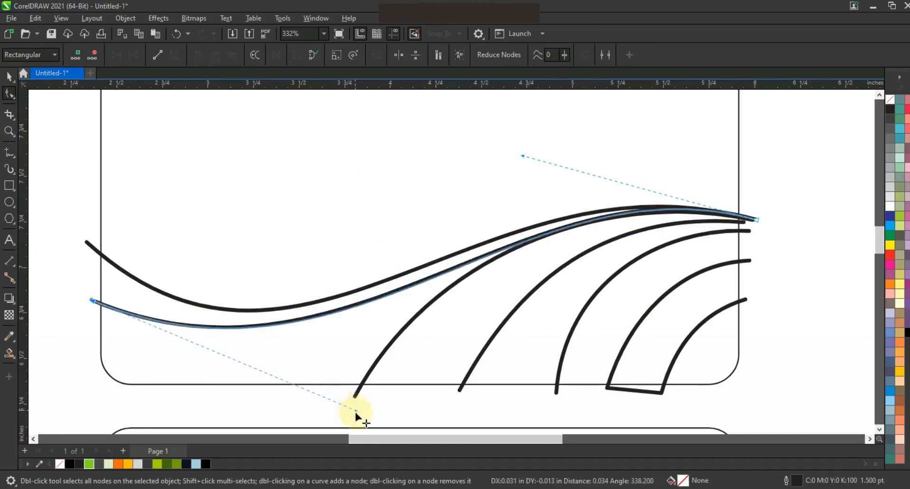
{"action": "key", "text": "F3"}
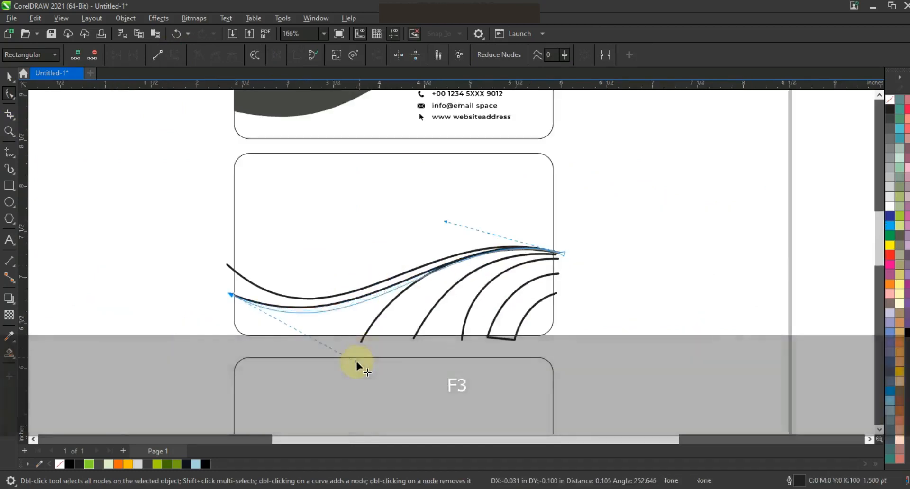
{"action": "left_click_drag", "start_coordinate": [445, 220], "coordinate": [427, 216]}
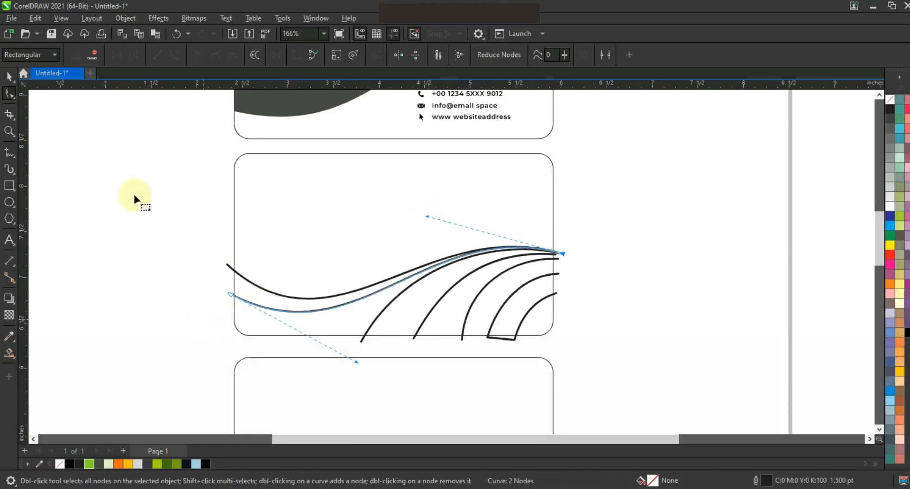
- Smart Fill every region under the upper wave within the second card with light blue and a 0.5 pt black outline
{"action": "left_click", "coordinate": [9, 131]}
{"action": "left_click_drag", "start_coordinate": [211, 144], "coordinate": [624, 373]}
{"action": "left_click", "coordinate": [9, 353]}
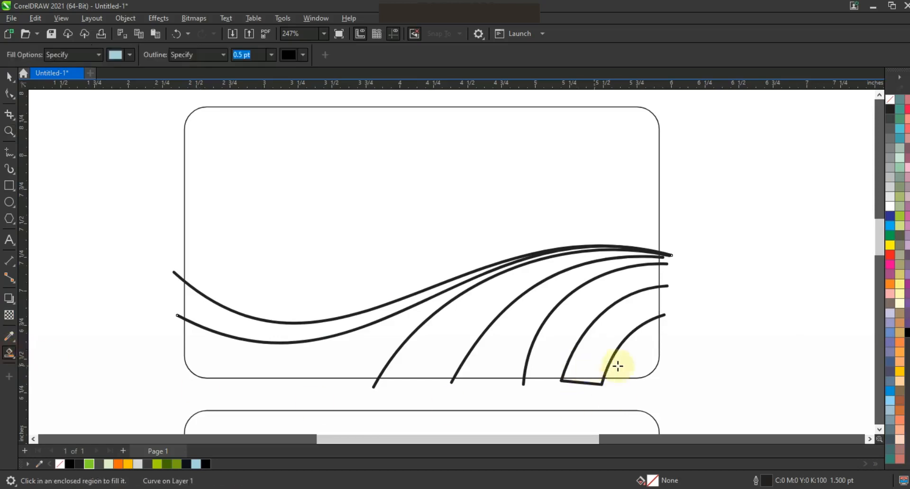
{"action": "left_click", "coordinate": [602, 343]}
{"action": "left_click", "coordinate": [558, 327]}
{"action": "left_click", "coordinate": [517, 314]}
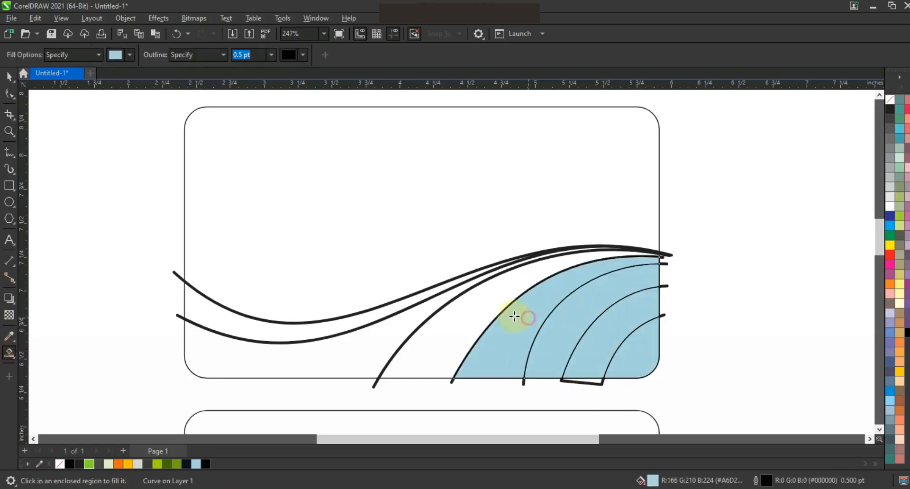
{"action": "left_click", "coordinate": [486, 308]}
{"action": "left_click", "coordinate": [384, 318]}
{"action": "left_click", "coordinate": [379, 309]}
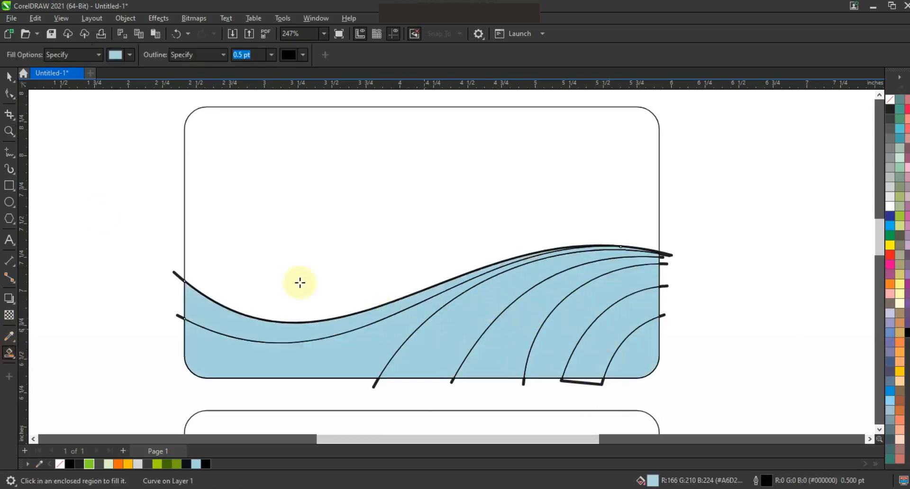
- Delete the thick 1.5 pt construction curves, keeping only the filled shapes on the second card
{"action": "left_click", "coordinate": [6, 77]}
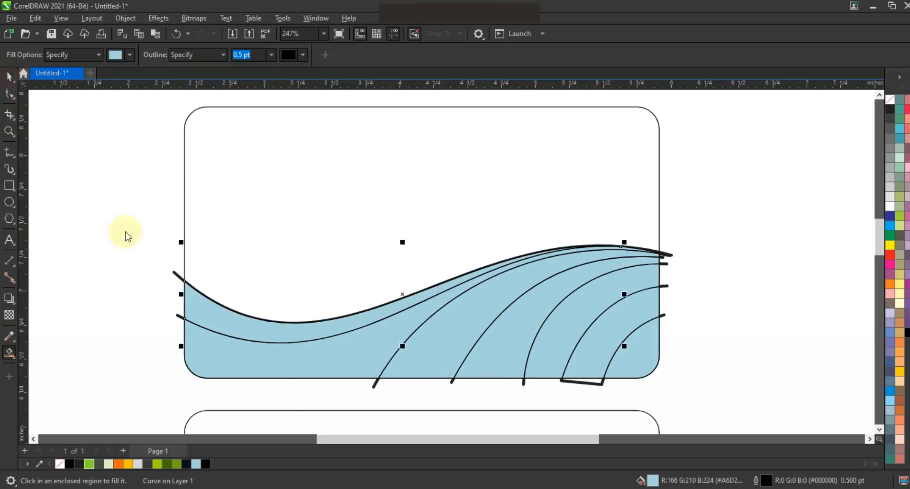
{"action": "left_click", "coordinate": [174, 274]}
{"action": "key", "text": "Delete"}
{"action": "left_click", "coordinate": [176, 315]}
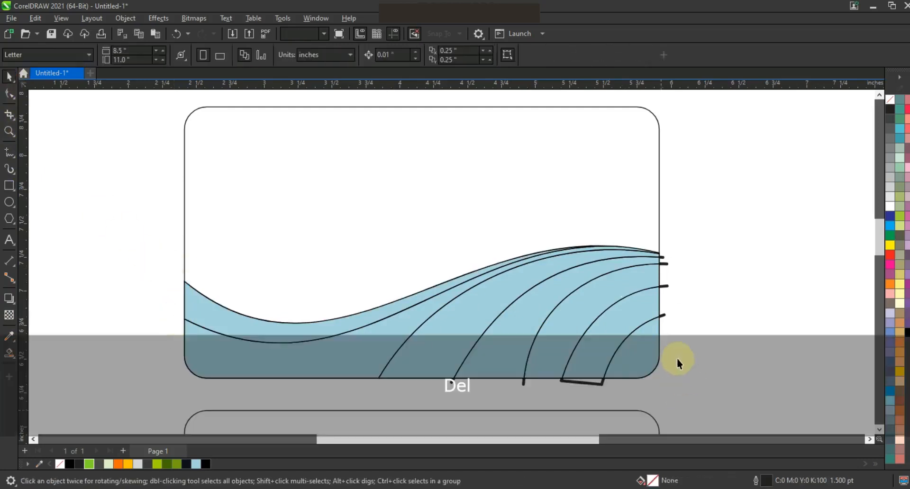
{"action": "left_click", "coordinate": [662, 317]}
{"action": "key", "text": "Delete"}
{"action": "left_click", "coordinate": [665, 263]}
{"action": "key", "text": "Delete"}
{"action": "key", "text": "Delete"}
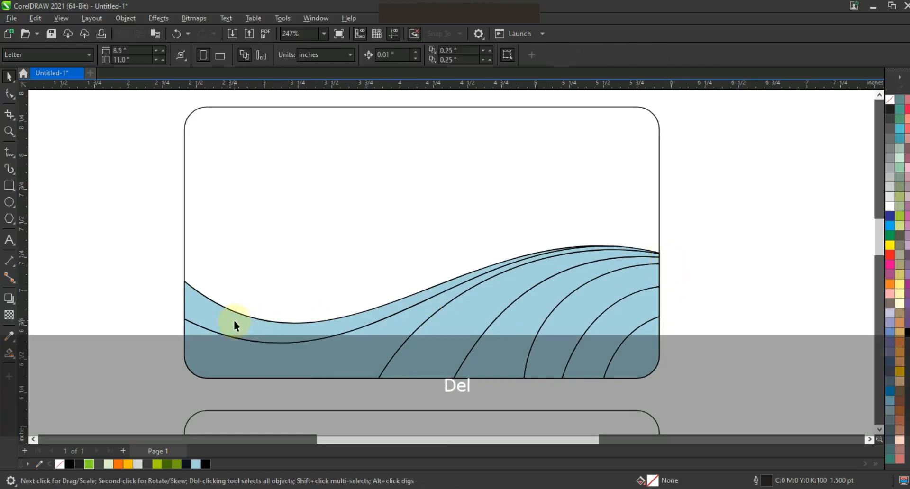
- Fill the upper wave band with a linear gradient from orange (#FE6903) at the left to yellow-orange toward the right
{"action": "left_click", "coordinate": [234, 321]}
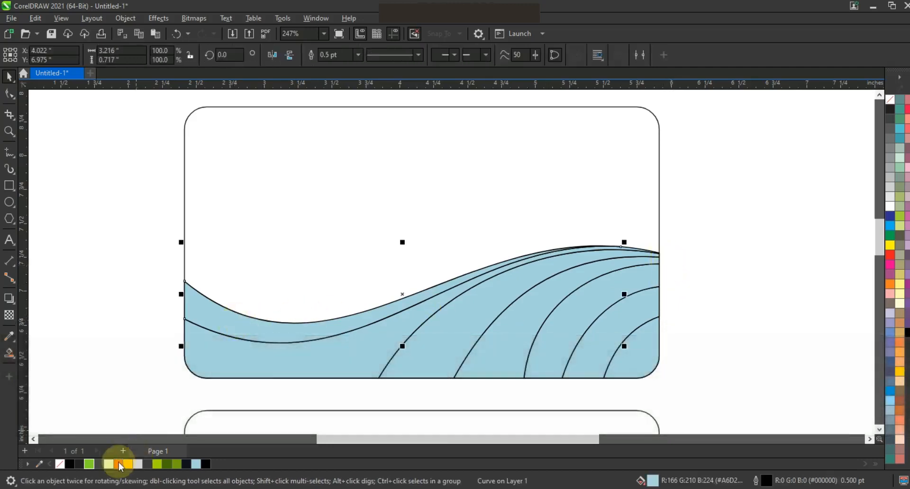
{"action": "left_click", "coordinate": [120, 465]}
{"action": "left_click", "coordinate": [17, 364]}
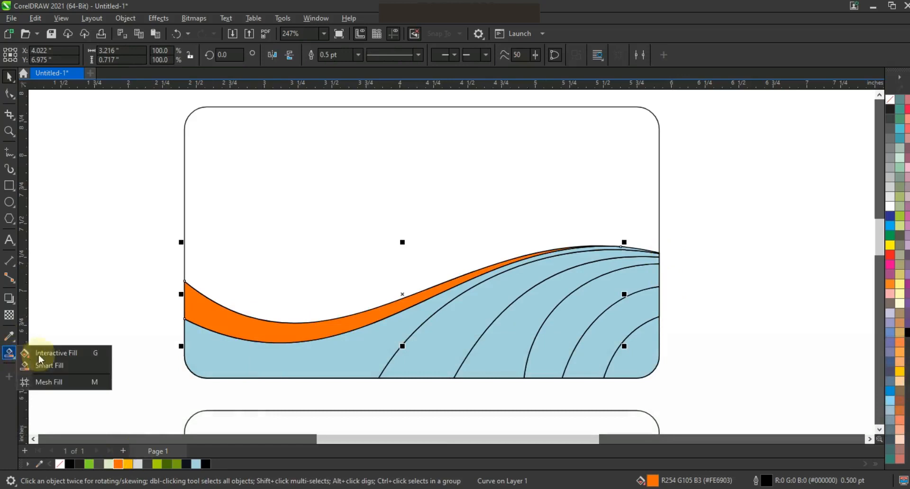
{"action": "left_click_drag", "start_coordinate": [281, 331], "coordinate": [514, 255]}
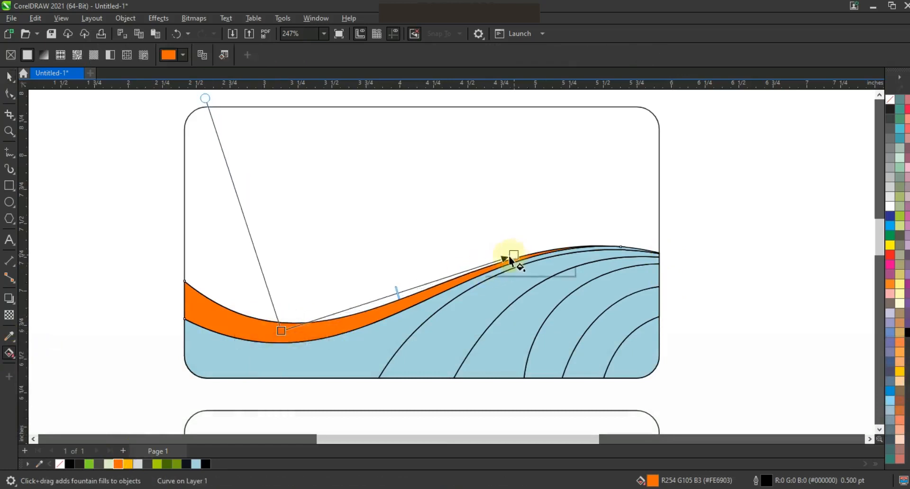
{"action": "left_click_drag", "start_coordinate": [128, 464], "coordinate": [630, 210]}
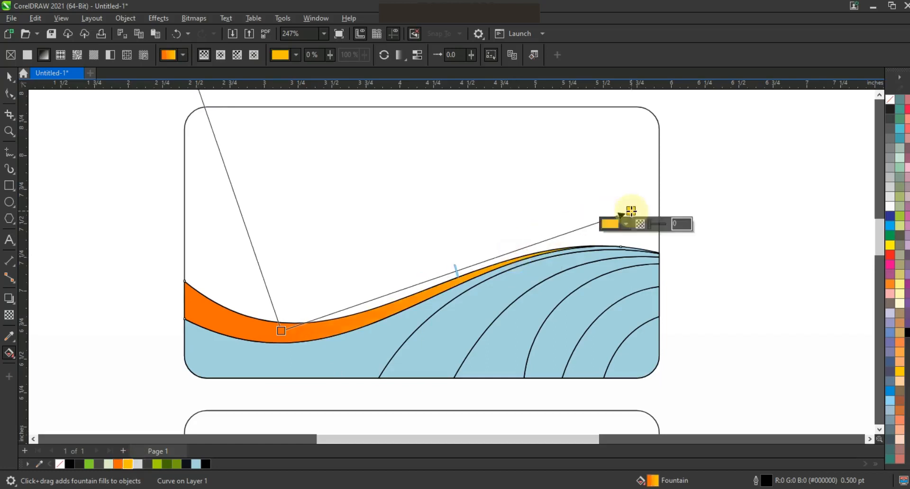
- Give the card's lower-left shape a linear gradient from orange near the arch to yellow-orange at the bottom-left corner
{"action": "left_click", "coordinate": [398, 342]}
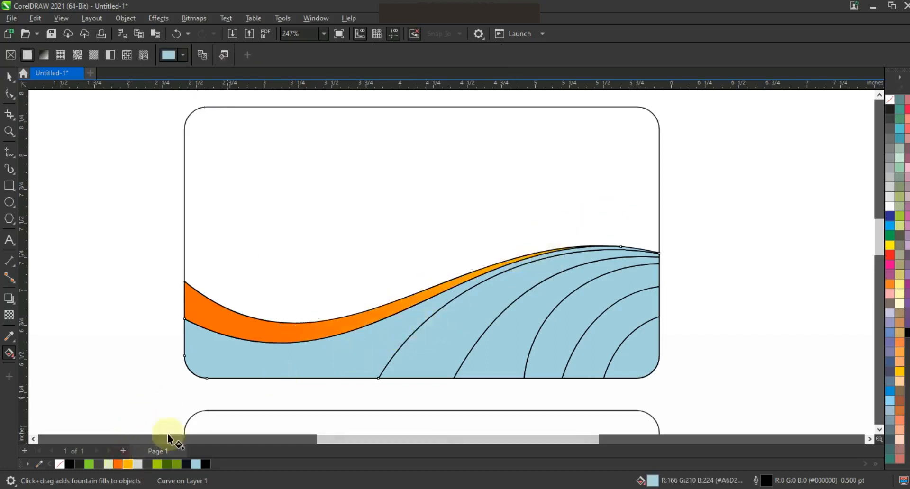
{"action": "left_click", "coordinate": [118, 463]}
{"action": "left_click_drag", "start_coordinate": [449, 294], "coordinate": [180, 378]}
{"action": "left_click_drag", "start_coordinate": [315, 335], "coordinate": [283, 349]}
{"action": "left_click_drag", "start_coordinate": [448, 295], "coordinate": [440, 300]}
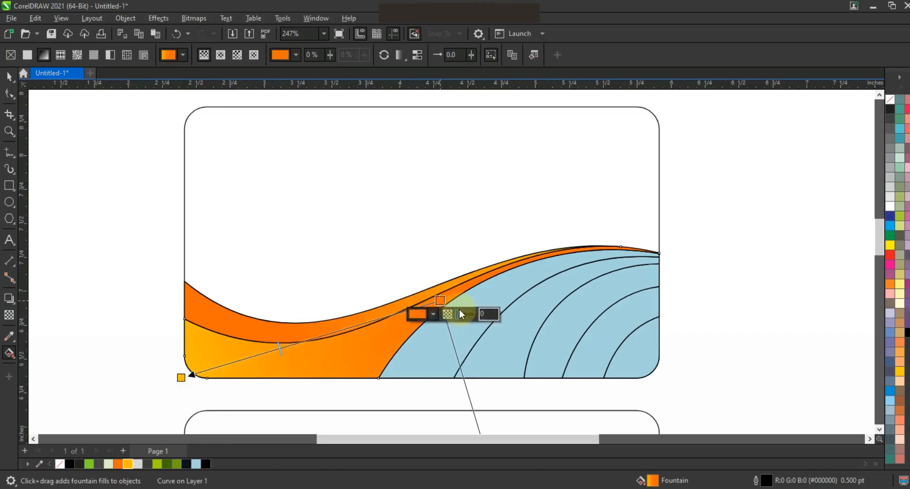
- Fill the outermost arch band with a linear gradient from black at the upper right to dark grey at the lower left
{"action": "left_click", "coordinate": [490, 292]}
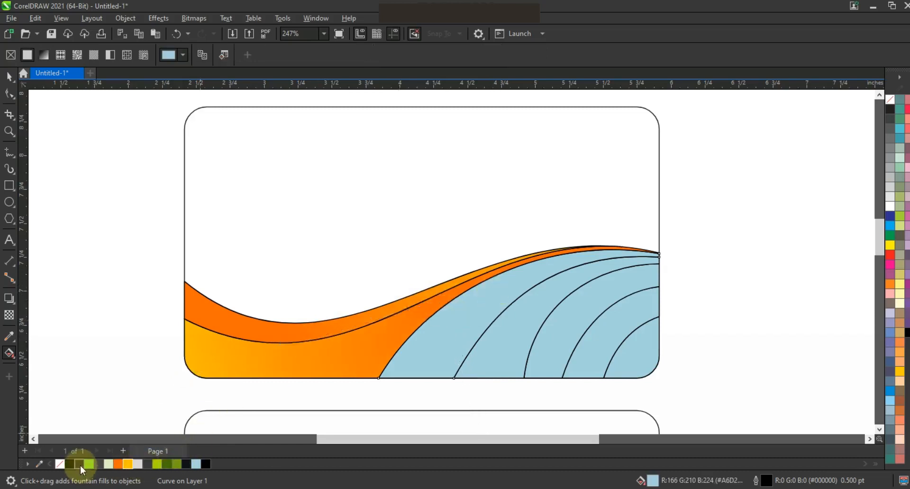
{"action": "left_click", "coordinate": [70, 462]}
{"action": "key", "text": "g"}
{"action": "left_click_drag", "start_coordinate": [563, 261], "coordinate": [393, 360]}
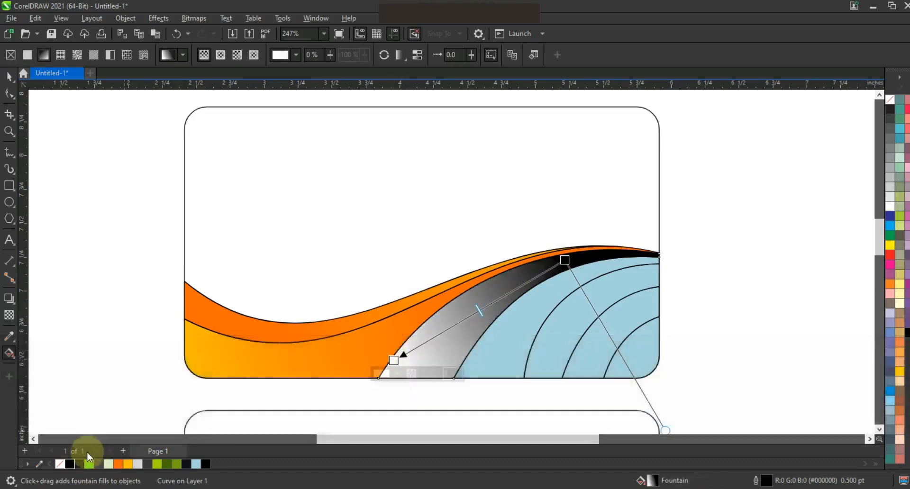
{"action": "left_click", "coordinate": [390, 360]}
{"action": "left_click_drag", "start_coordinate": [392, 361], "coordinate": [400, 352]}
{"action": "left_click_drag", "start_coordinate": [148, 462], "coordinate": [381, 360]}
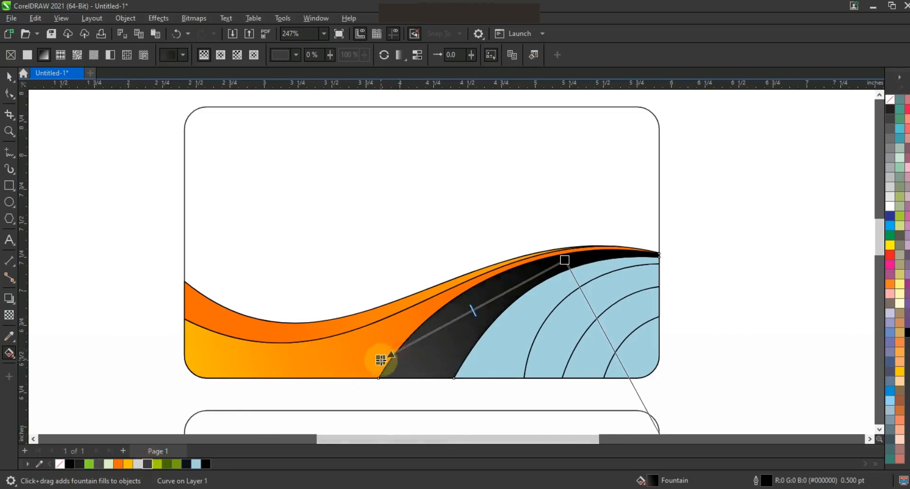
- Fill the second arch band with a linear gradient from black at its lower left to dark grey at its upper right
{"action": "left_click", "coordinate": [488, 352]}
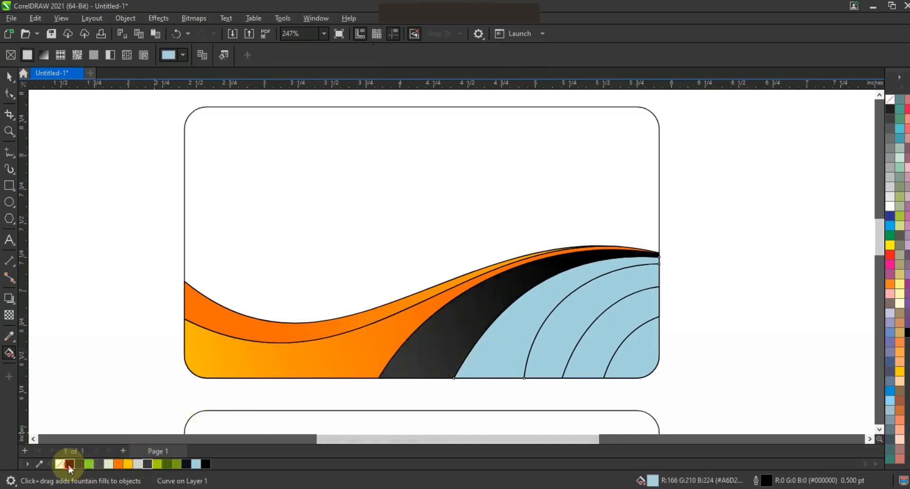
{"action": "left_click", "coordinate": [69, 464]}
{"action": "left_click_drag", "start_coordinate": [487, 362], "coordinate": [628, 272]}
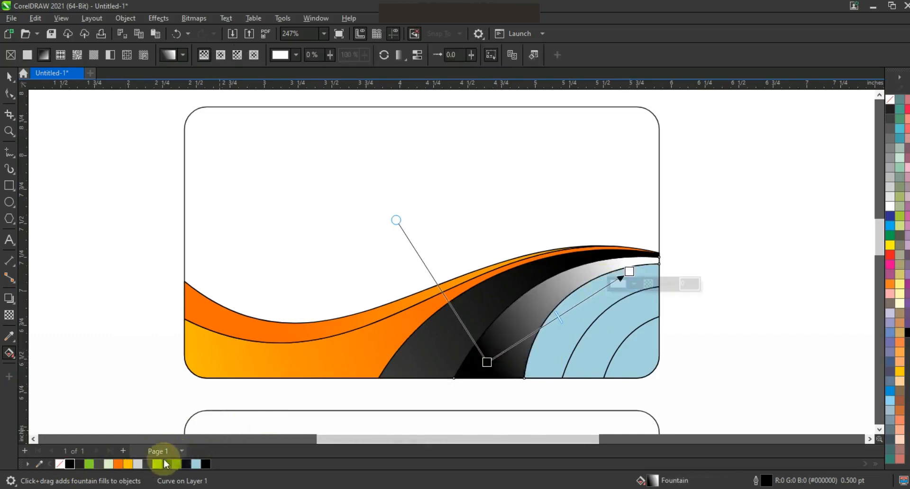
{"action": "left_click_drag", "start_coordinate": [147, 461], "coordinate": [627, 250]}
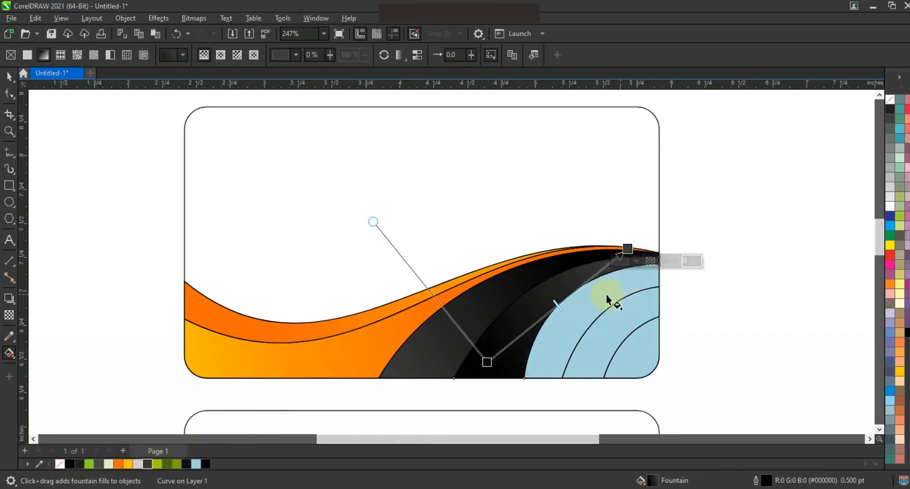
- Fill the third arch band with a linear gradient from orange (#FE6903) at its upper right to yellow-orange at its lower left
{"action": "left_click", "coordinate": [606, 296]}
{"action": "left_click", "coordinate": [122, 466]}
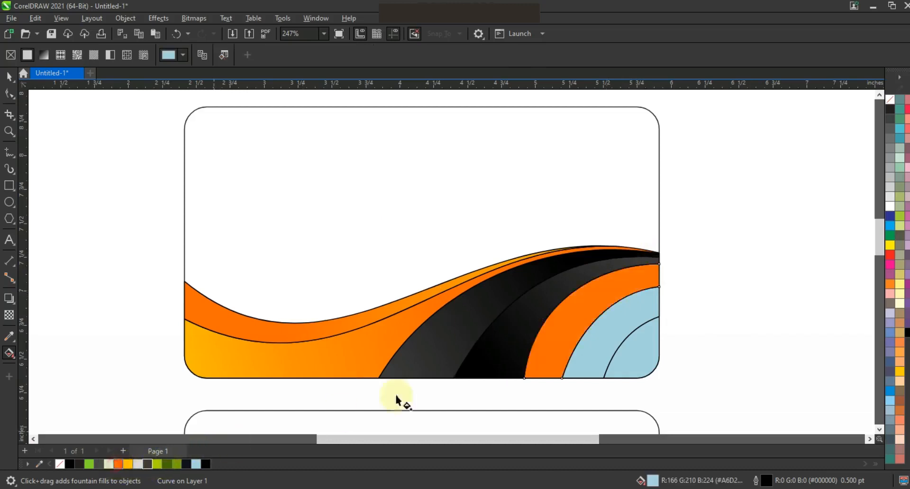
{"action": "key", "text": "g"}
{"action": "left_click_drag", "start_coordinate": [624, 292], "coordinate": [545, 348]}
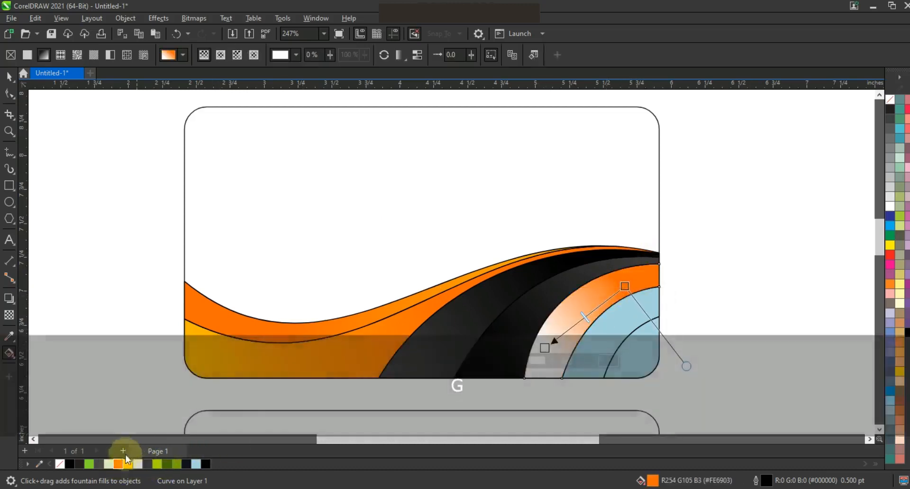
{"action": "left_click_drag", "start_coordinate": [134, 468], "coordinate": [496, 375]}
- Fill the fourth arch band solid orange and the corner shape with a gradient from orange at the card corner to yellow-orange toward the upper left
{"action": "left_click", "coordinate": [621, 326]}
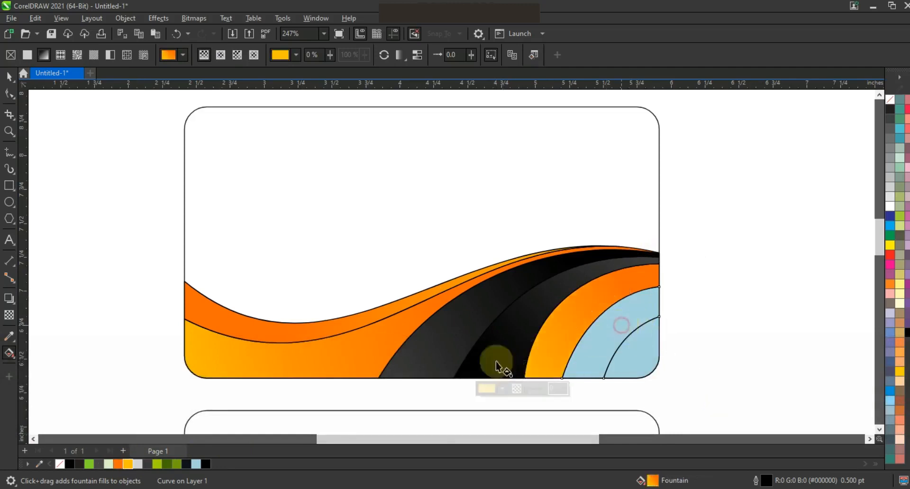
{"action": "left_click", "coordinate": [120, 464]}
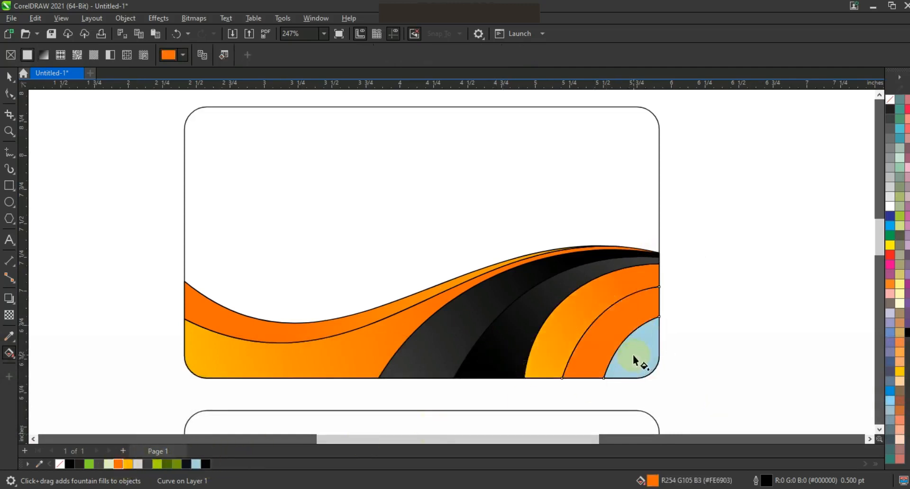
{"action": "left_click", "coordinate": [633, 355]}
{"action": "left_click", "coordinate": [121, 464]}
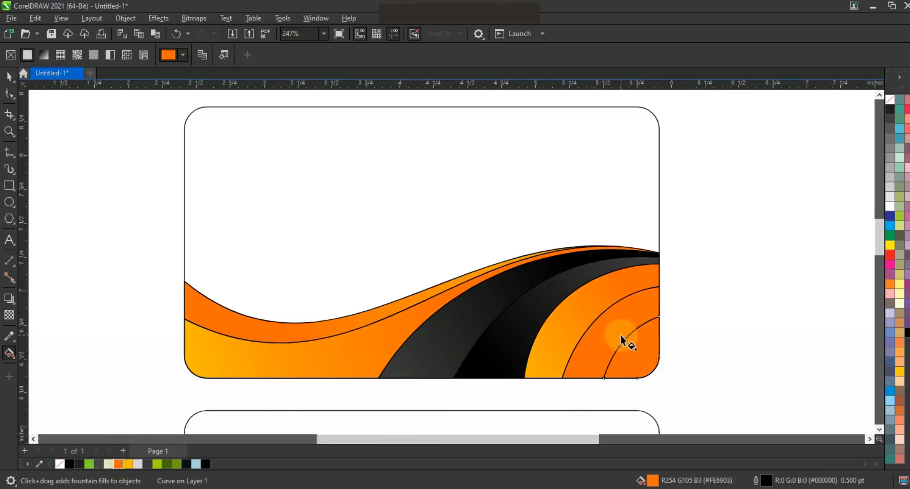
{"action": "left_click_drag", "start_coordinate": [653, 365], "coordinate": [618, 327]}
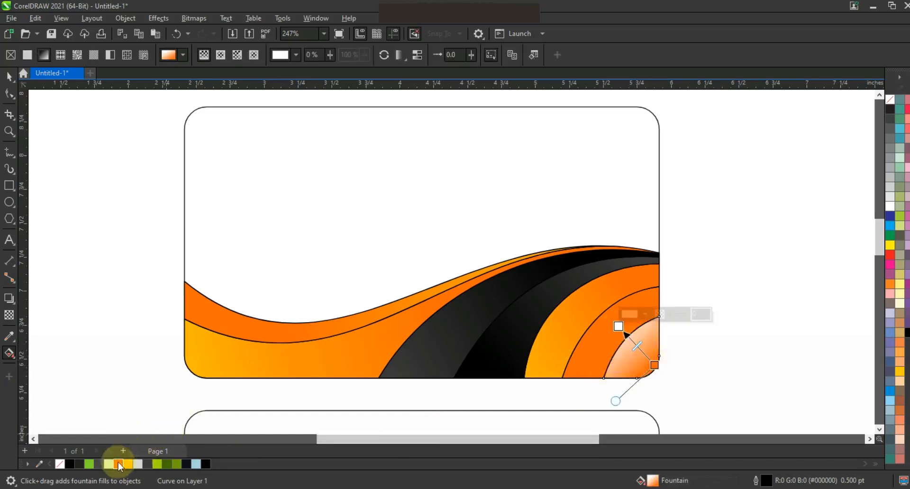
{"action": "left_click_drag", "start_coordinate": [125, 463], "coordinate": [615, 321]}
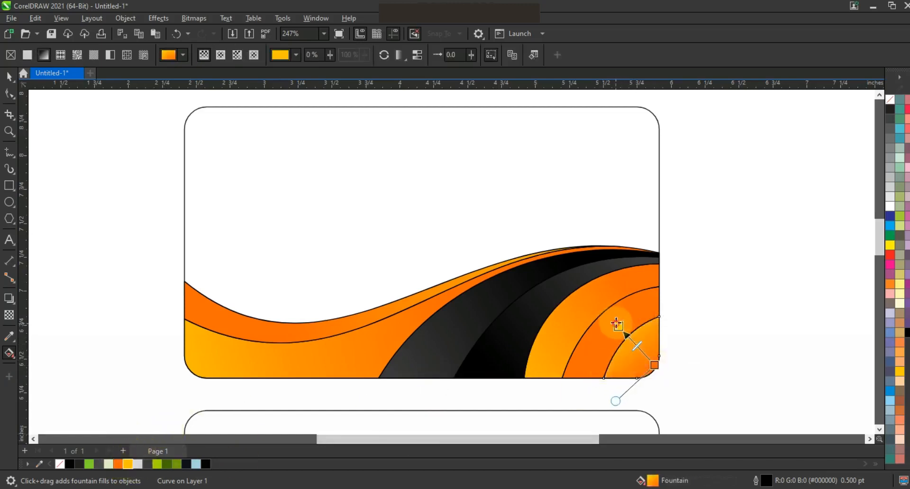
- Remove the outlines from the seven coloured wave shapes on the second card and group them
{"action": "left_click", "coordinate": [9, 76]}
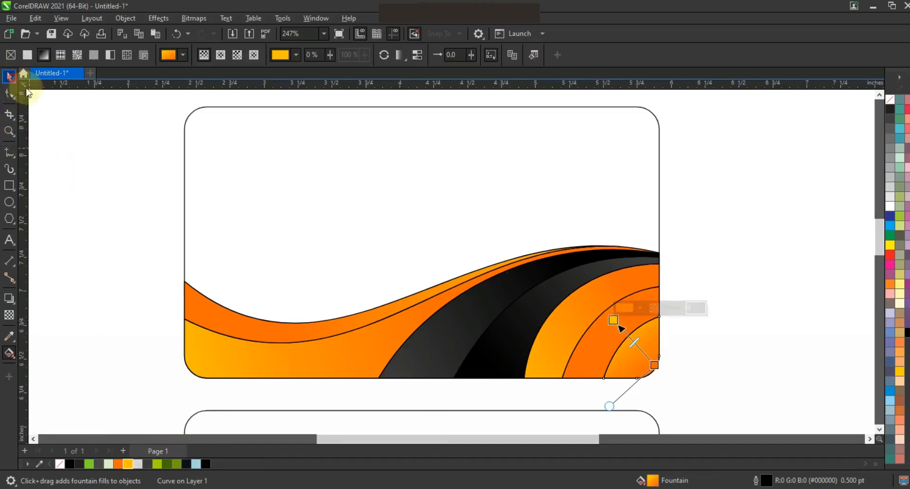
{"action": "left_click", "coordinate": [705, 266]}
{"action": "key", "text": "F3"}
{"action": "left_click_drag", "start_coordinate": [323, 306], "coordinate": [322, 303]}
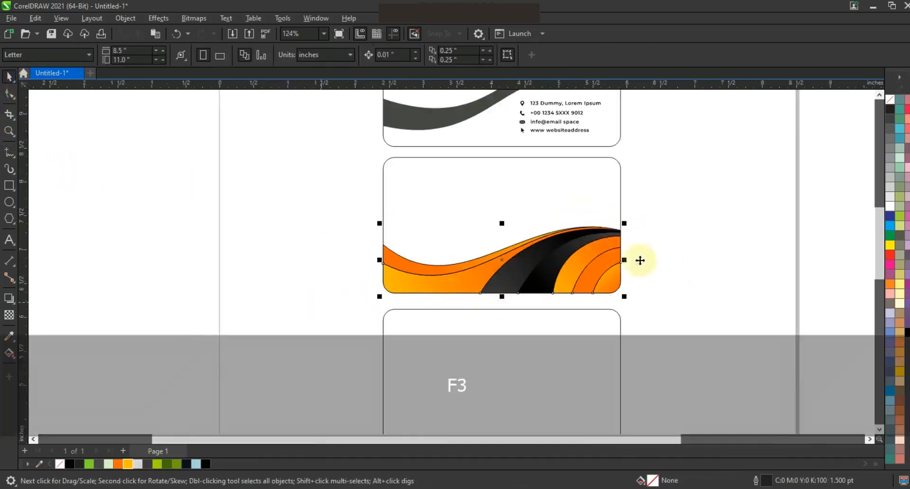
{"action": "left_click", "coordinate": [875, 109]}
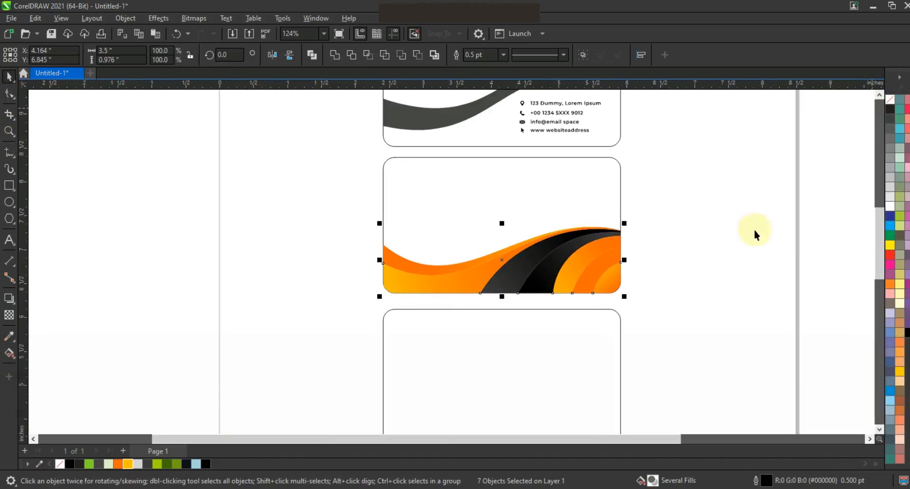
{"action": "right_click", "coordinate": [589, 260]}
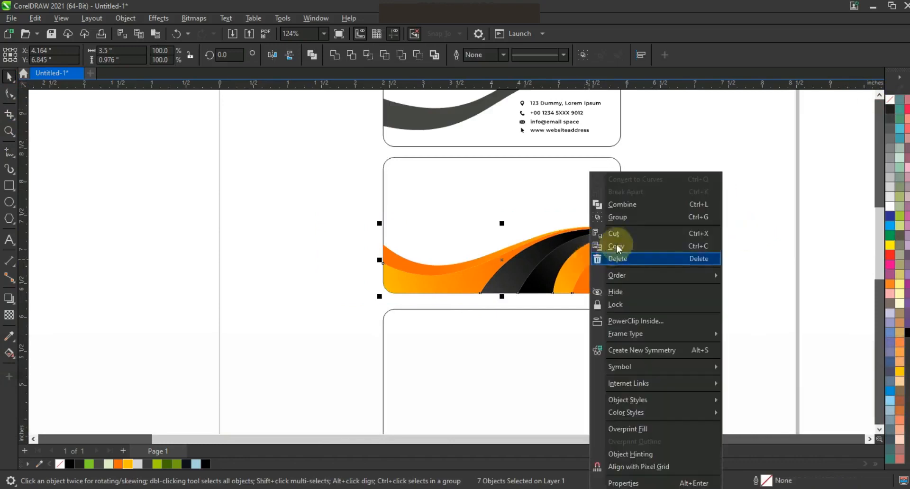
{"action": "left_click", "coordinate": [585, 218]}
{"action": "left_click", "coordinate": [585, 219]}
{"action": "key", "text": "Escape"}
- Copy the contact details block from the green card to the second card, above the wave's left part
{"action": "scroll", "coordinate": [568, 342], "scroll_direction": "down", "scroll_amount": 2}
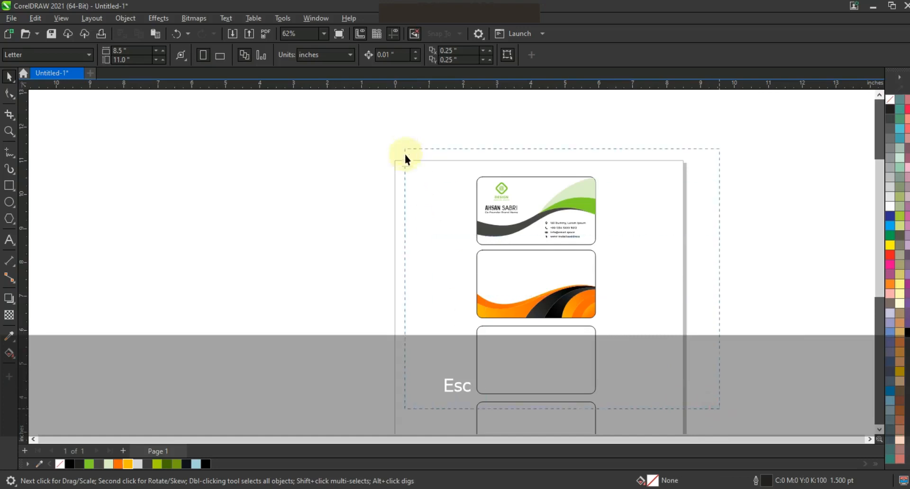
{"action": "left_click_drag", "start_coordinate": [403, 147], "coordinate": [404, 148]}
{"action": "key", "text": "shift+F2"}
{"action": "key", "text": "Escape"}
{"action": "left_click_drag", "start_coordinate": [593, 143], "coordinate": [383, 271]}
{"action": "left_click_drag", "start_coordinate": [325, 228], "coordinate": [382, 285]}
- Ungroup the copied contact block and recolour its four icons orange
{"action": "left_click", "coordinate": [372, 265]}
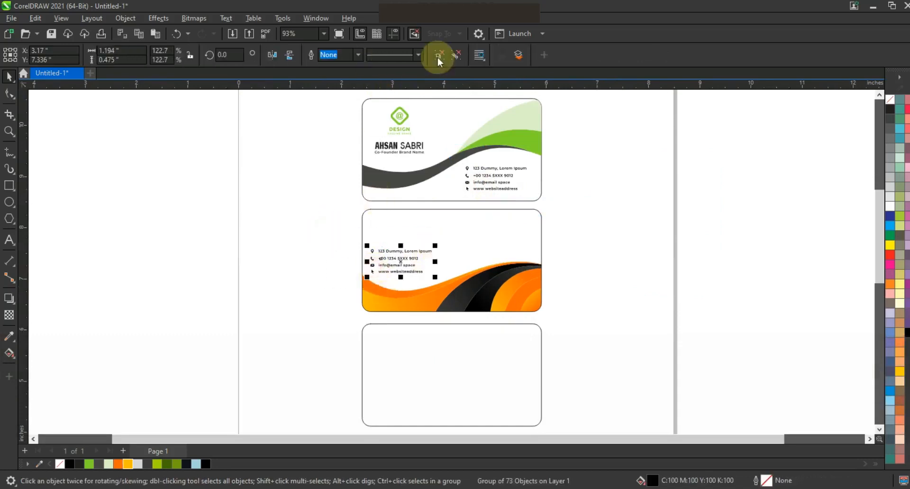
{"action": "left_click_drag", "start_coordinate": [312, 229], "coordinate": [375, 292]}
{"action": "left_click", "coordinate": [118, 464]}
- Copy the name and job title block from the green card to the upper-left area of the second card
{"action": "left_click_drag", "start_coordinate": [328, 103], "coordinate": [430, 161]}
{"action": "left_click_drag", "start_coordinate": [317, 132], "coordinate": [431, 160]}
{"action": "left_click_drag", "start_coordinate": [411, 148], "coordinate": [430, 216]}
- Ungroup the copied name block and recolour the job title line beneath the name orange
{"action": "left_click_drag", "start_coordinate": [333, 208], "coordinate": [415, 233]}
{"action": "left_click", "coordinate": [335, 223]}
{"action": "left_click", "coordinate": [397, 234]}
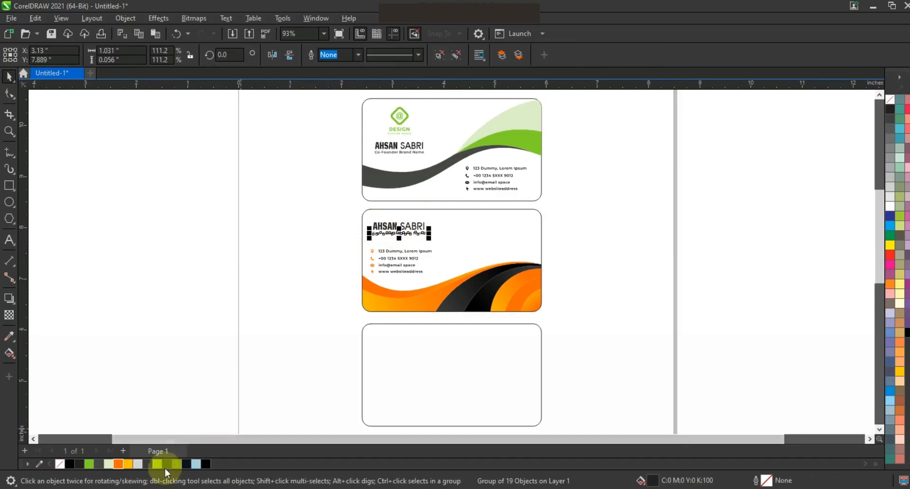
{"action": "left_click", "coordinate": [119, 468]}
{"action": "key", "text": "Escape"}
- Draw two overlapping unfilled rectangles over the third card's right half, the smaller one about 1.33 by 1.34 inches at the upper right
{"action": "scroll", "coordinate": [668, 251], "scroll_direction": "down", "scroll_amount": 2}
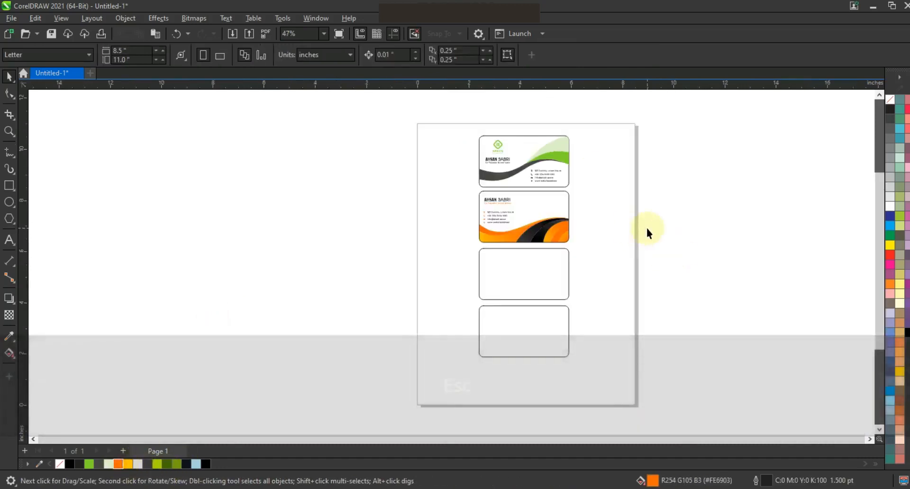
{"action": "left_click", "coordinate": [8, 133]}
{"action": "left_click_drag", "start_coordinate": [452, 219], "coordinate": [642, 354]}
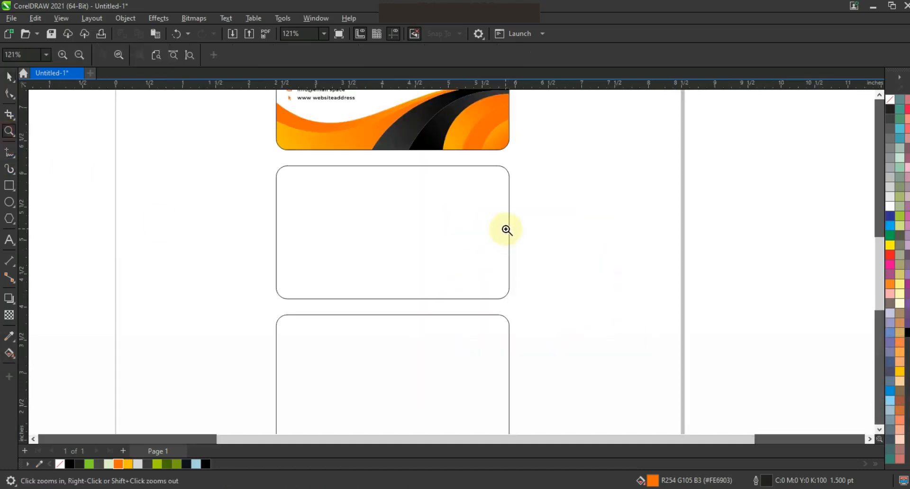
{"action": "left_click", "coordinate": [9, 185]}
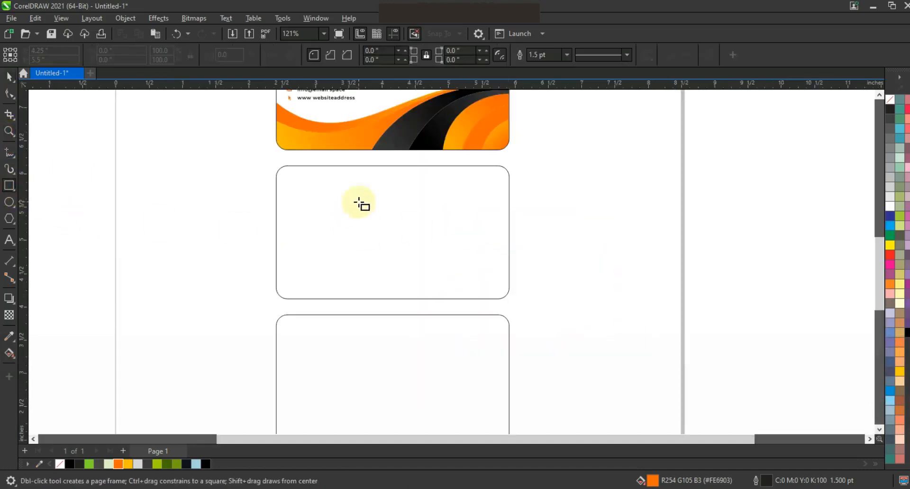
{"action": "left_click_drag", "start_coordinate": [360, 193], "coordinate": [523, 306]}
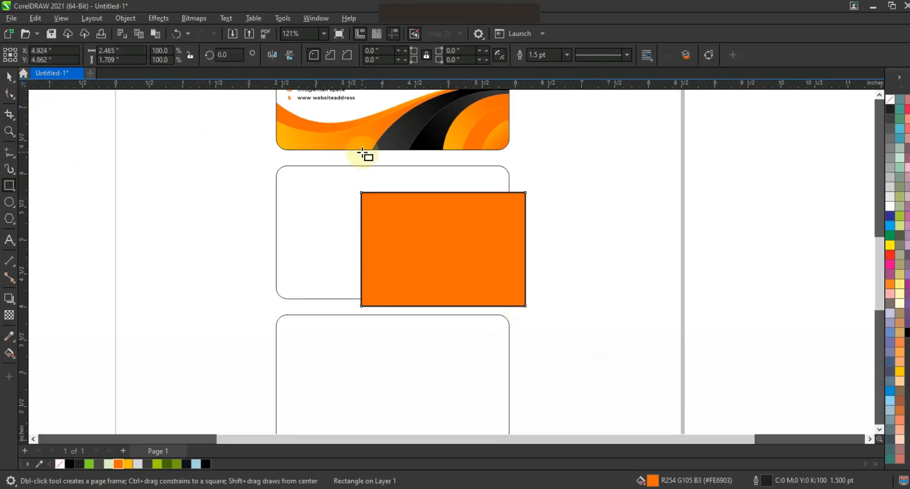
{"action": "key", "text": "ctrl+z"}
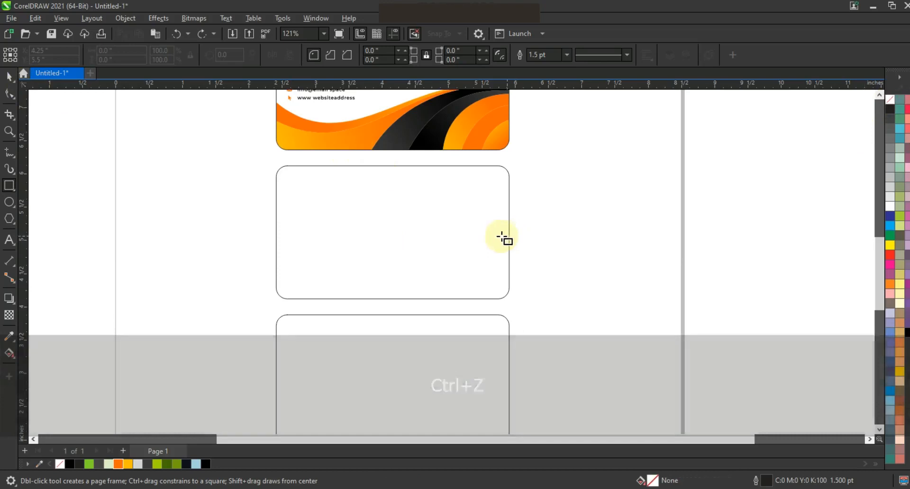
{"action": "left_click_drag", "start_coordinate": [394, 198], "coordinate": [530, 305]}
{"action": "left_click_drag", "start_coordinate": [434, 165], "coordinate": [518, 238]}
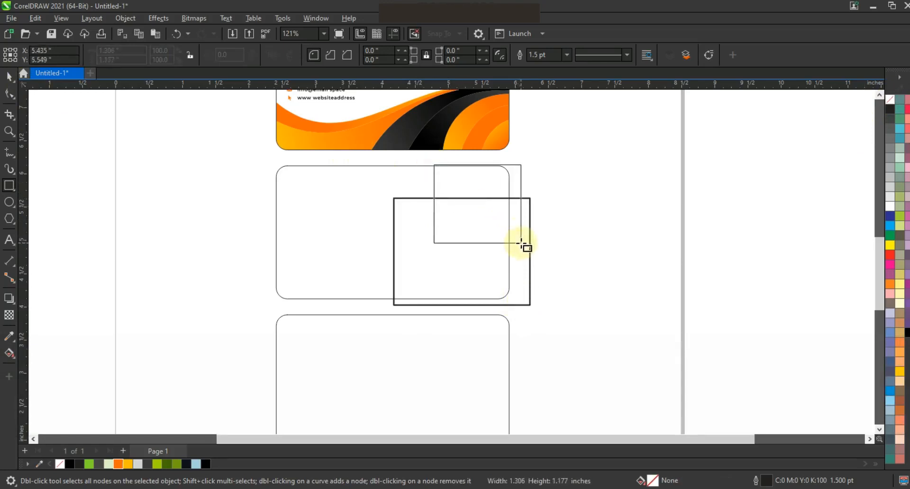
{"action": "left_click_drag", "start_coordinate": [521, 249], "coordinate": [522, 254]}
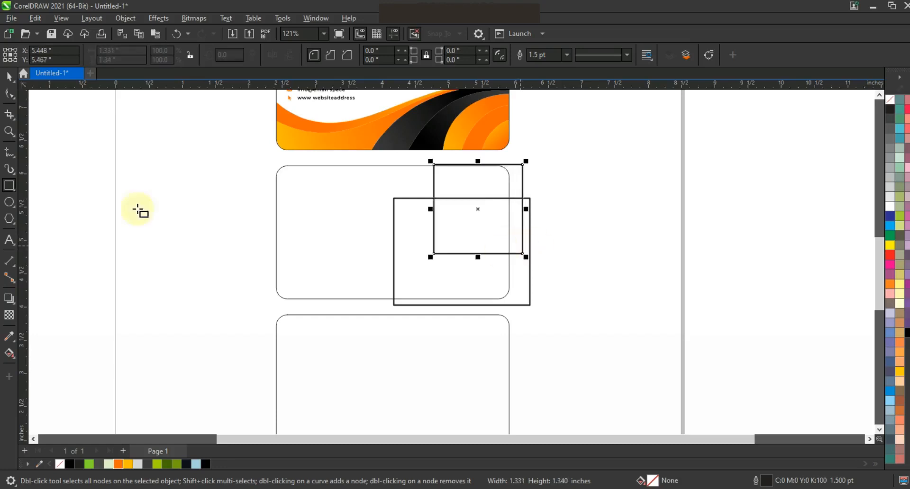
- Duplicate the smaller rectangle directly below itself and resize the copy to about 1.055 by 0.818 inches
{"action": "left_click", "coordinate": [9, 131]}
{"action": "left_click", "coordinate": [542, 316]}
{"action": "left_click", "coordinate": [9, 77]}
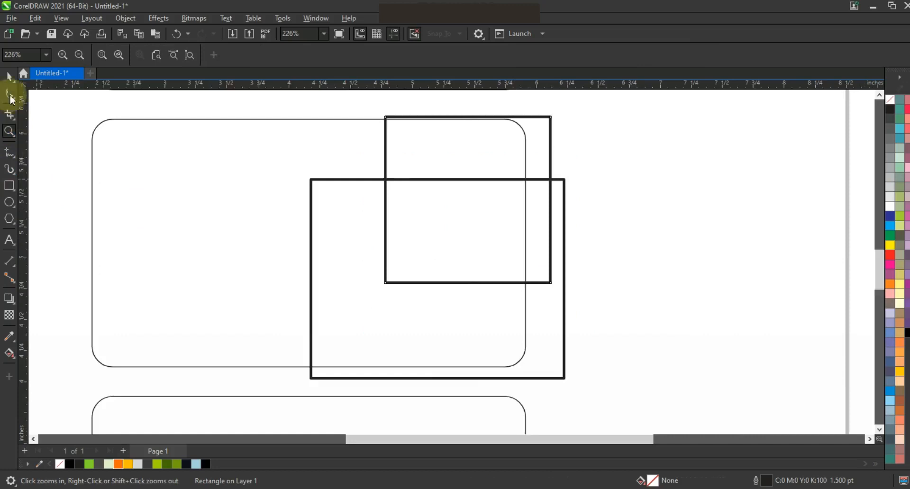
{"action": "left_click_drag", "start_coordinate": [467, 114], "coordinate": [467, 114]}
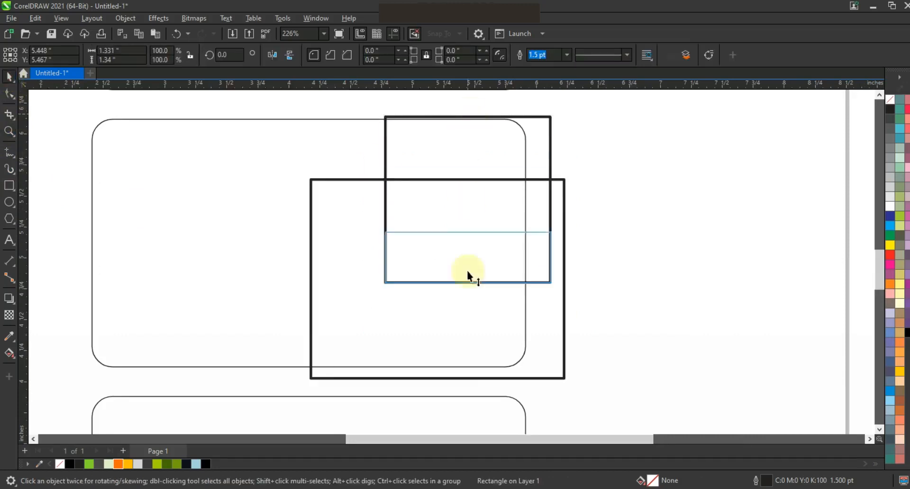
{"action": "left_click_drag", "start_coordinate": [467, 275], "coordinate": [461, 381]}
{"action": "left_click_drag", "start_coordinate": [382, 333], "coordinate": [419, 335]}
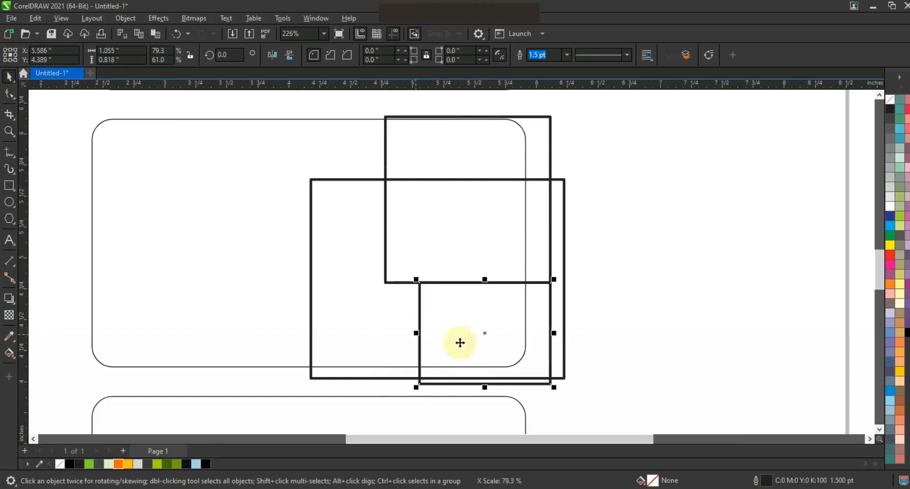
- Add a mirrored copy about 0.882 inches wide beside the lower rectangle, plus a shorter copy above it that divides the left column
{"action": "left_click_drag", "start_coordinate": [554, 335], "coordinate": [311, 331]}
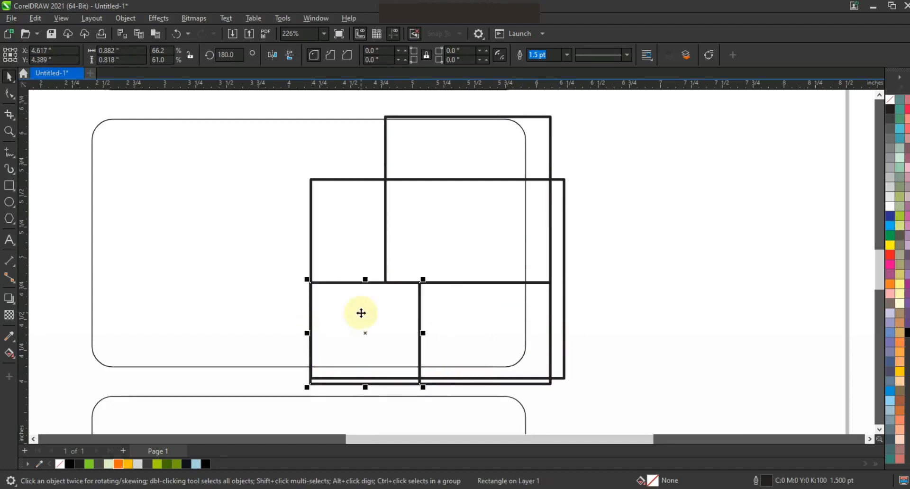
{"action": "left_click", "coordinate": [549, 228]}
{"action": "left_click_drag", "start_coordinate": [553, 201], "coordinate": [314, 207]}
{"action": "left_click_drag", "start_coordinate": [348, 114], "coordinate": [348, 227]}
{"action": "left_click", "coordinate": [631, 260]}
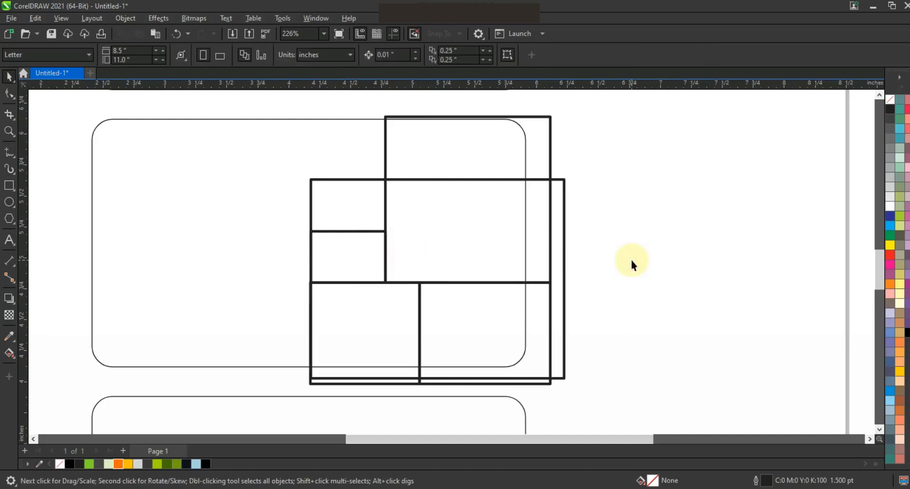
- Smart Fill the six regions enclosed by the rectangles and the third card's edge with light blue and a 0.5 pt black outline
{"action": "left_click", "coordinate": [14, 358]}
{"action": "left_click", "coordinate": [33, 364]}
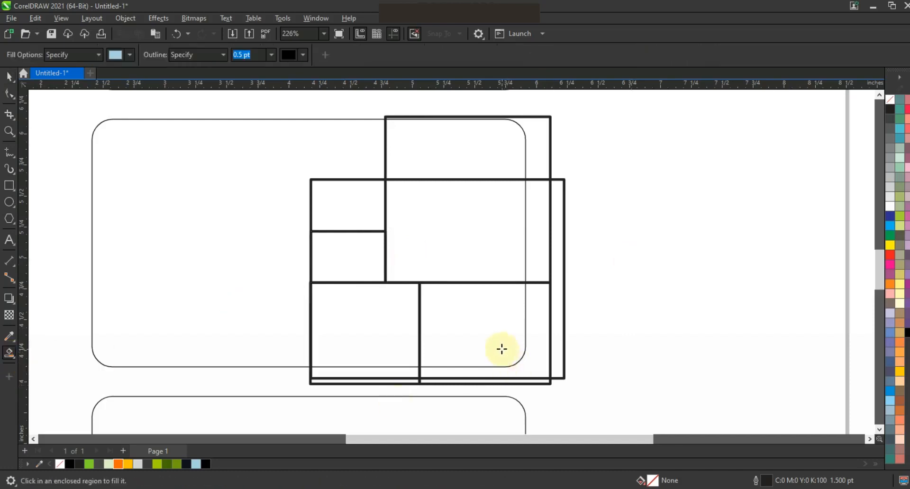
{"action": "left_click", "coordinate": [501, 348]}
{"action": "left_click", "coordinate": [378, 310]}
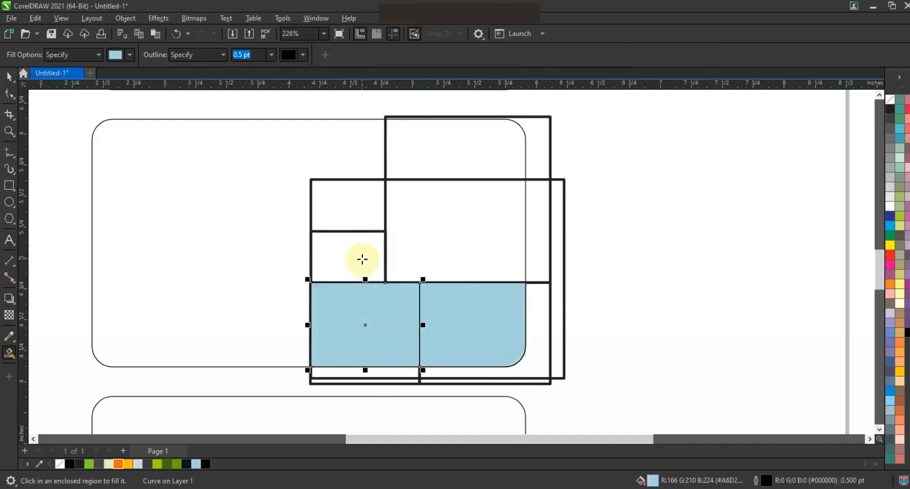
{"action": "left_click", "coordinate": [361, 256]}
{"action": "left_click", "coordinate": [358, 208]}
{"action": "left_click", "coordinate": [443, 219]}
{"action": "left_click", "coordinate": [442, 151]}
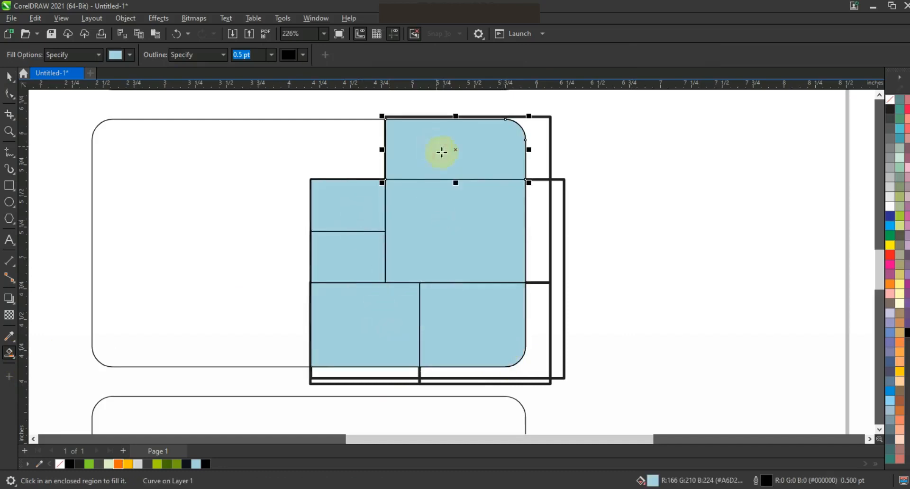
- Delete the thick-outlined construction rectangles, leaving only the six filled blocks inside the third card
{"action": "left_click", "coordinate": [10, 76]}
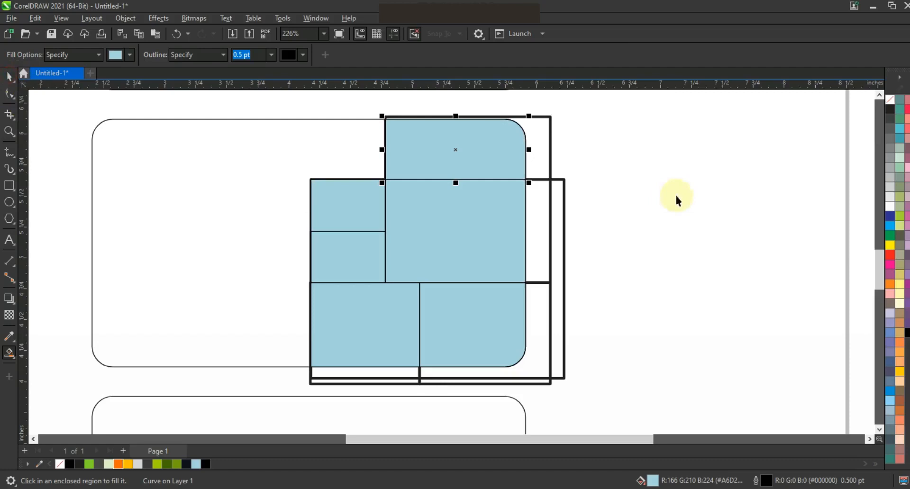
{"action": "left_click", "coordinate": [551, 153]}
{"action": "key", "text": "Delete"}
{"action": "left_click", "coordinate": [546, 279]}
{"action": "key", "text": "Delete"}
{"action": "left_click", "coordinate": [416, 388]}
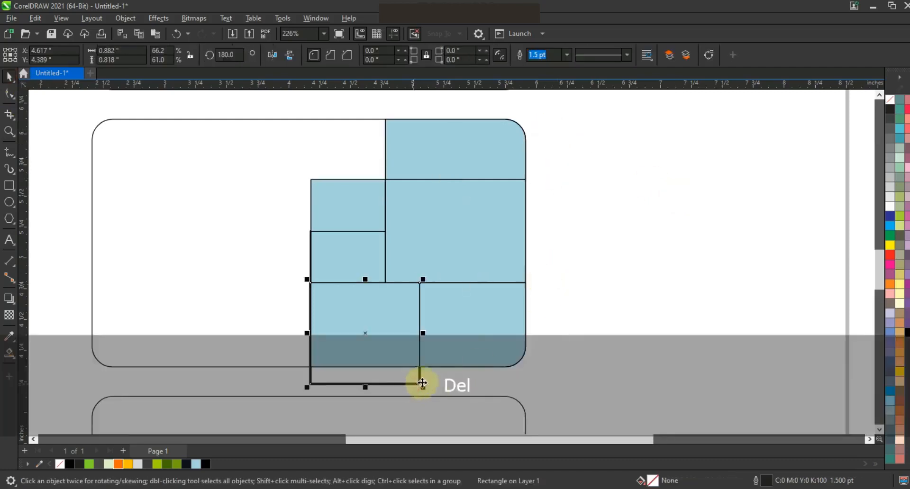
{"action": "key", "text": "Delete"}
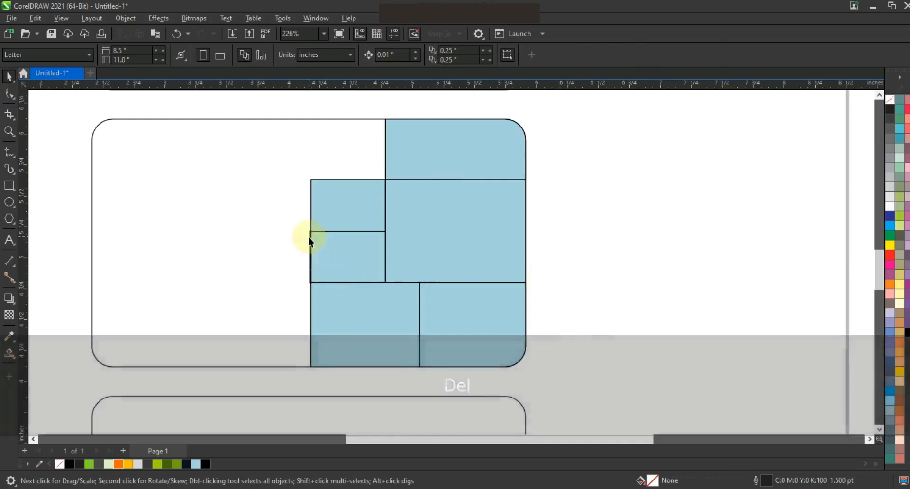
{"action": "left_click", "coordinate": [309, 238]}
{"action": "key", "text": "Delete"}
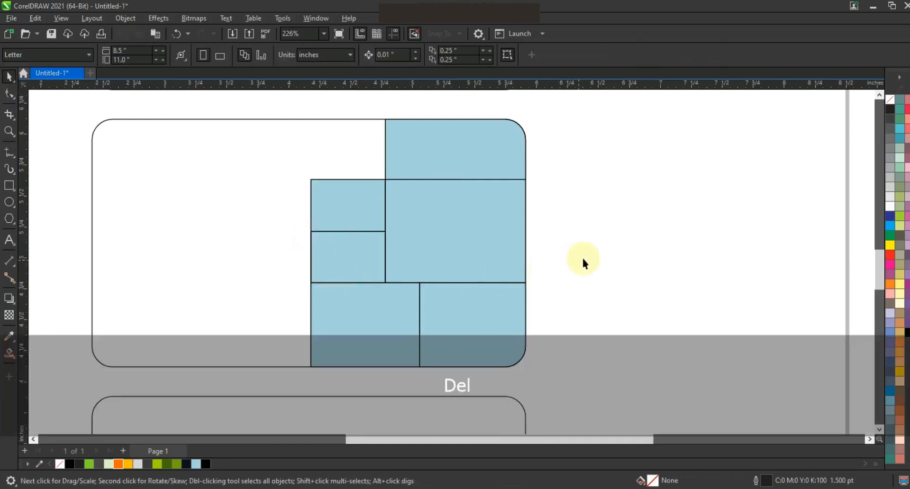
- Fill the third card's upper-right block with orange
{"action": "left_click", "coordinate": [479, 146]}
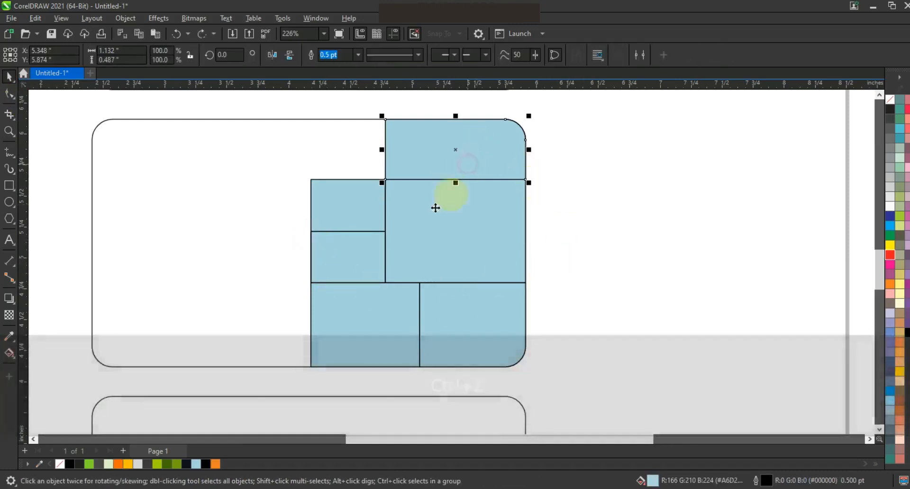
{"action": "left_click", "coordinate": [120, 464]}
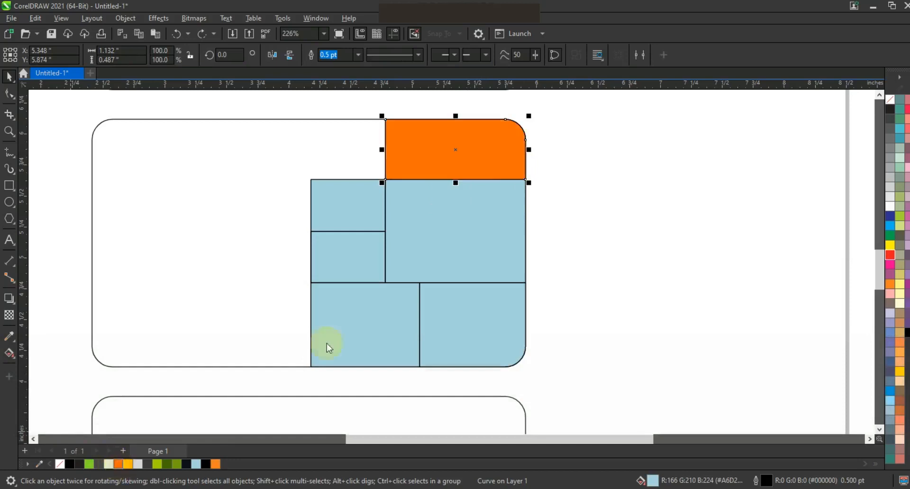
- Fill the third card's large block below the upper-right one with orange, and recolour the upper-right block a lighter orange
{"action": "left_click", "coordinate": [473, 248]}
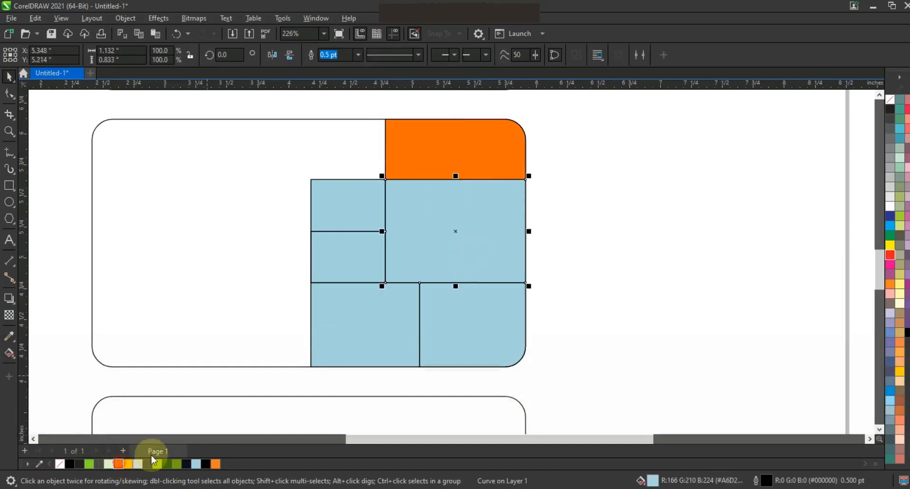
{"action": "left_click", "coordinate": [484, 175]}
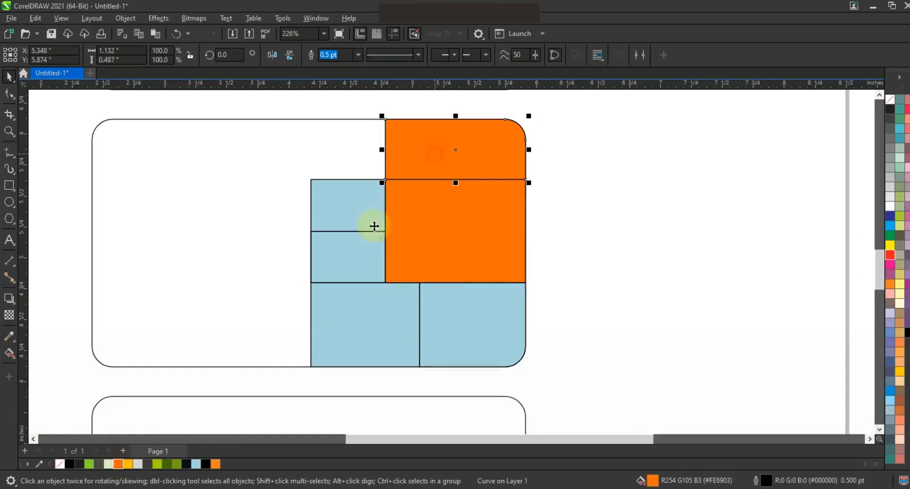
{"action": "left_click", "coordinate": [214, 465]}
- Fill the upper small block in the third card's left column with grey and the lower small one with white
{"action": "left_click", "coordinate": [347, 211]}
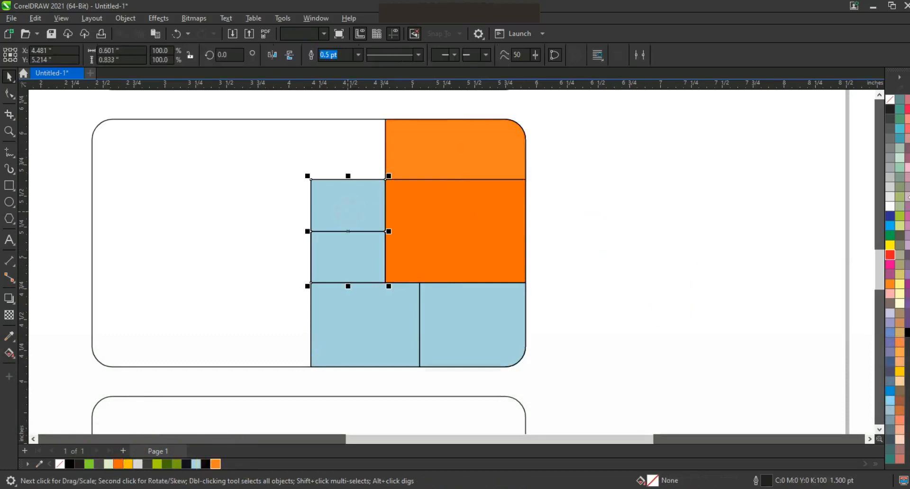
{"action": "left_click", "coordinate": [890, 167]}
{"action": "left_click", "coordinate": [355, 251]}
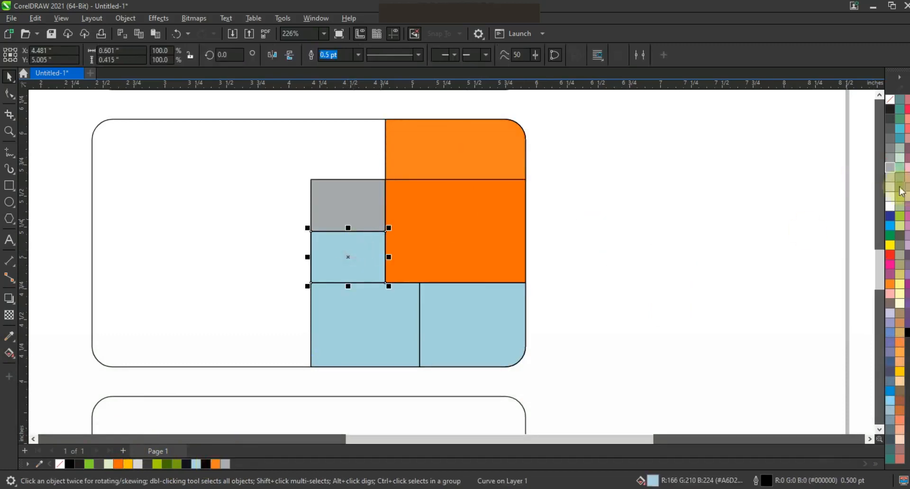
{"action": "left_click", "coordinate": [889, 209]}
- Fill the third card's bottom-left block with black and its bottom-right block with white
{"action": "left_click", "coordinate": [367, 321]}
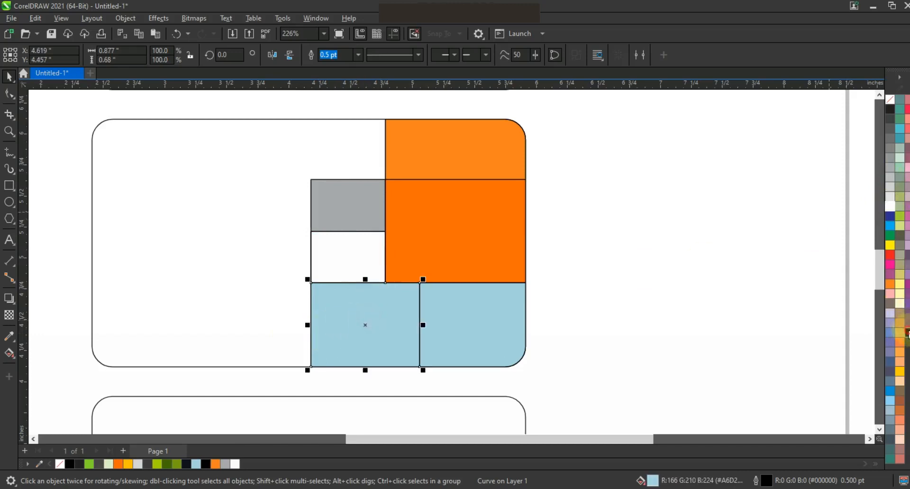
{"action": "left_click", "coordinate": [906, 332]}
{"action": "left_click", "coordinate": [460, 339]}
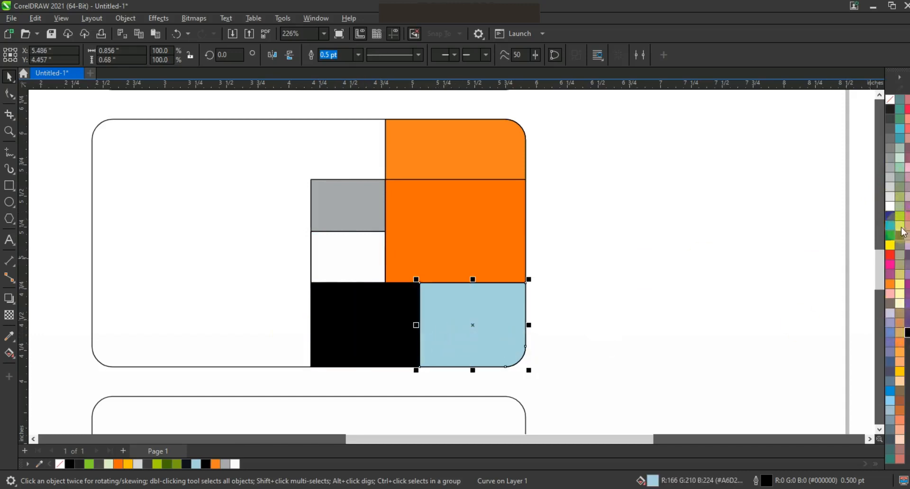
{"action": "left_click", "coordinate": [889, 206]}
{"action": "left_click", "coordinate": [579, 222]}
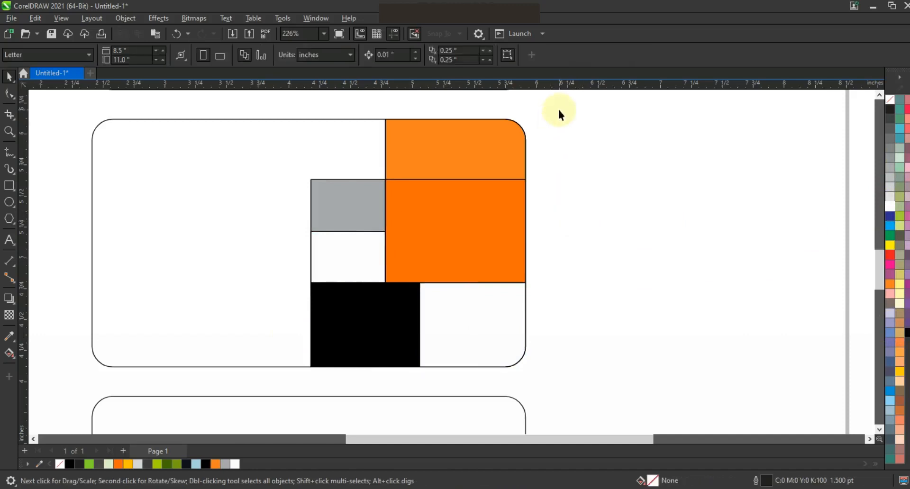
- Draw a vertical rectangle about 0.125 by 1.08 inches over the orange blocks and align it to the upper-right block's top-left corner
{"action": "left_click", "coordinate": [10, 185]}
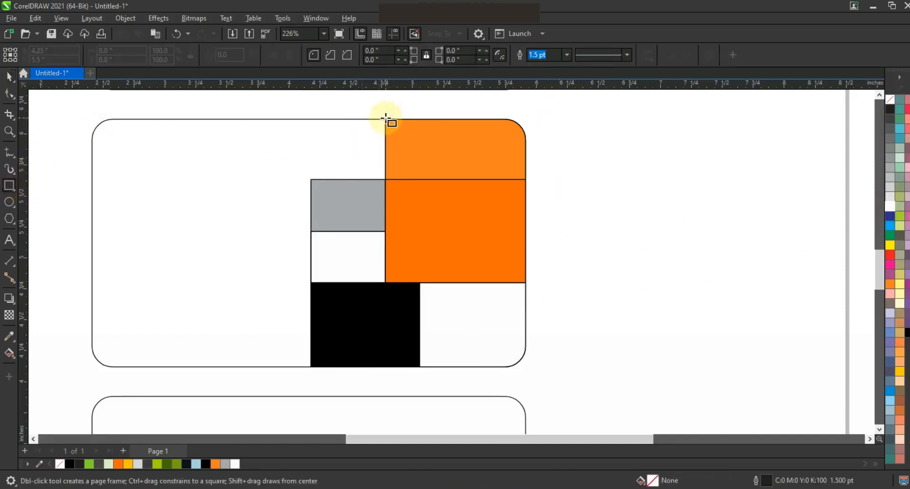
{"action": "left_click_drag", "start_coordinate": [394, 124], "coordinate": [410, 258]}
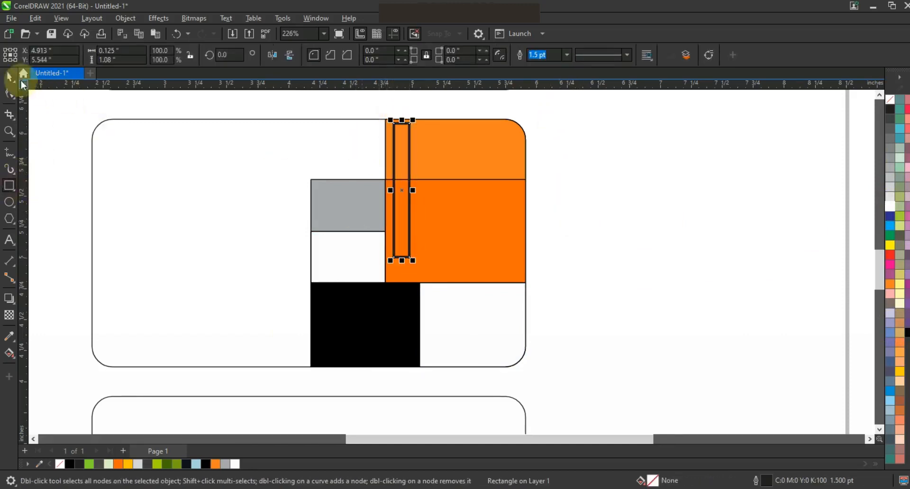
{"action": "left_click", "coordinate": [431, 149], "text": "shift"}
{"action": "key", "text": "t"}
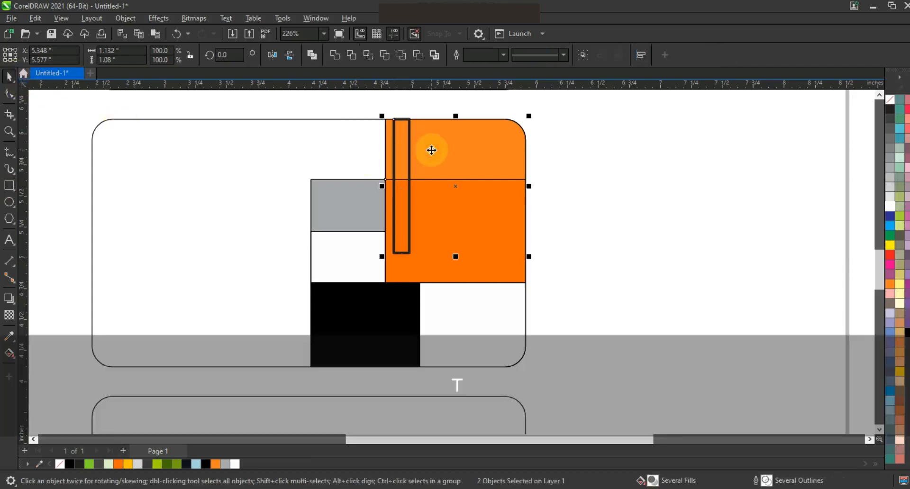
{"action": "key", "text": "l"}
- Stretch the narrow rectangle to about 0.285 by 1.316 inches, reaching down to the lower edge of the large orange block
{"action": "left_click", "coordinate": [401, 158]}
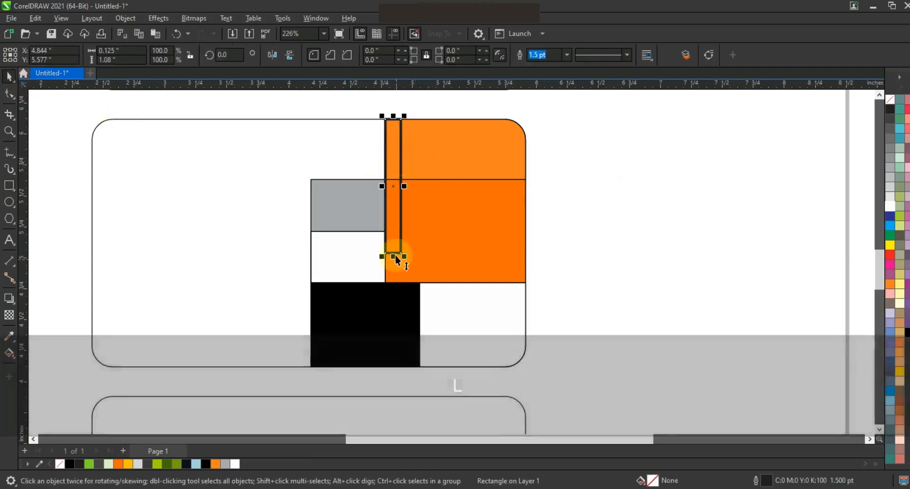
{"action": "mouse_move", "coordinate": [396, 277]}
{"action": "left_mouse_down"}
{"action": "mouse_move", "coordinate": [398, 285]}
{"action": "mouse_move", "coordinate": [398, 270]}
{"action": "left_mouse_up"}
{"action": "left_click_drag", "start_coordinate": [402, 201], "coordinate": [423, 201]}
- Turn the narrow rectangle into a shadow: black fill, no outline and a linear transparency fading out towards the right
{"action": "right_click", "coordinate": [890, 101]}
{"action": "left_click", "coordinate": [872, 116]}
{"action": "left_click", "coordinate": [906, 334]}
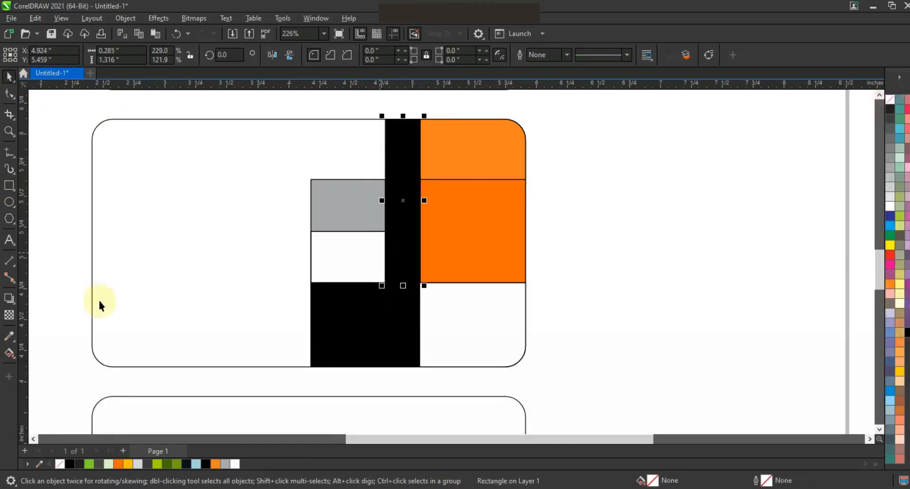
{"action": "left_click", "coordinate": [9, 315]}
{"action": "left_click_drag", "start_coordinate": [426, 219], "coordinate": [358, 207]}
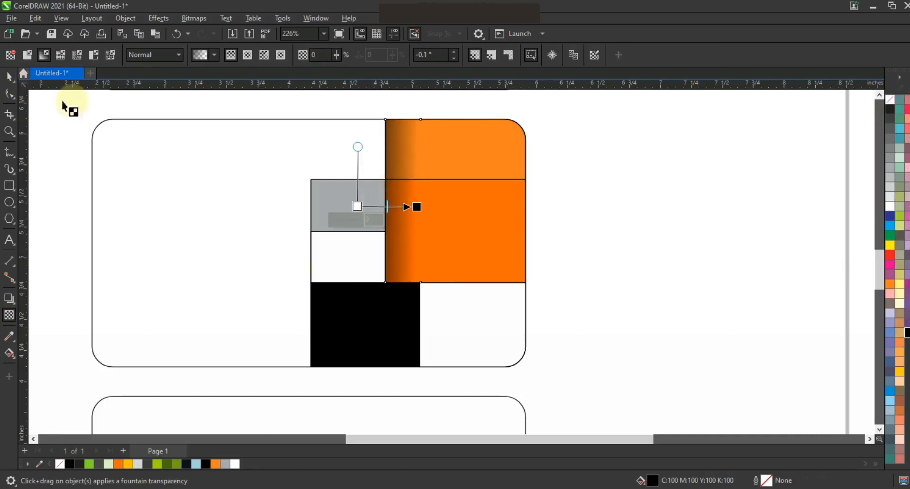
{"action": "left_click", "coordinate": [9, 77]}
- Make a copy of the shadow rotated 270 degrees and align it to the top-right of the large orange block
{"action": "left_click", "coordinate": [399, 181]}
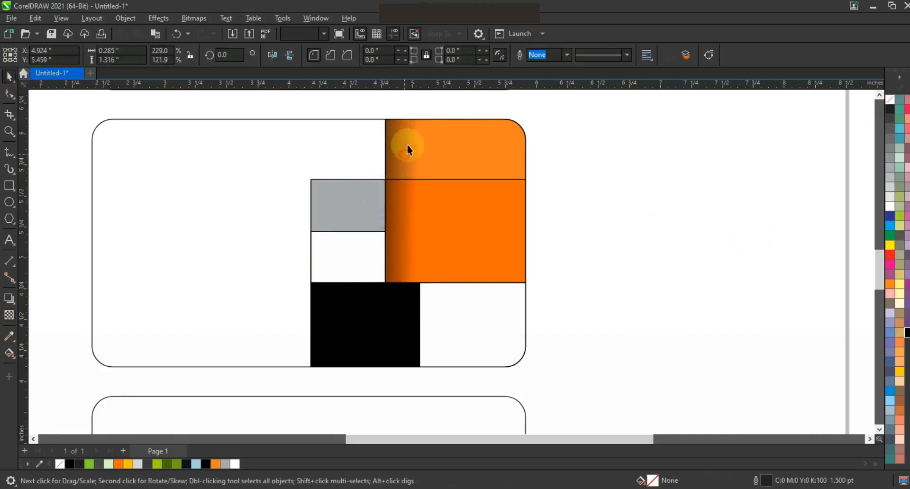
{"action": "left_click", "coordinate": [427, 117]}
{"action": "left_click_drag", "start_coordinate": [432, 182], "coordinate": [430, 206]}
{"action": "left_click", "coordinate": [521, 223], "text": "shift"}
{"action": "key", "text": "r"}
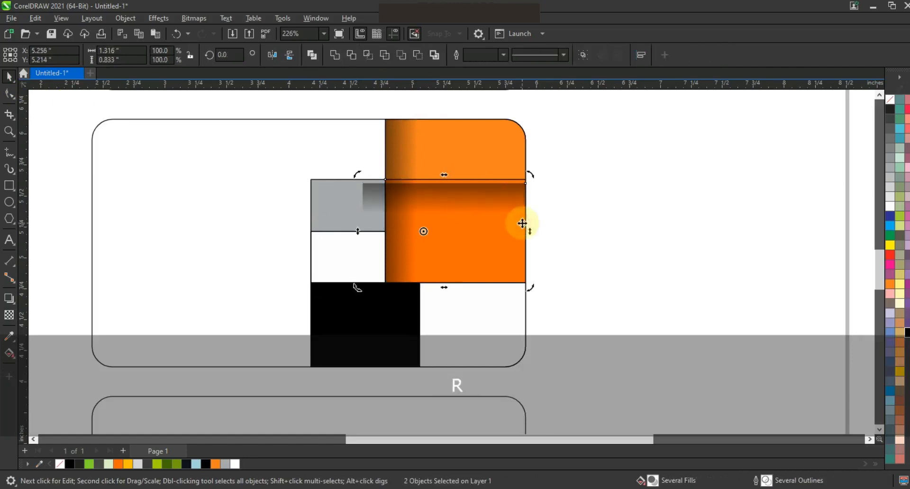
{"action": "key", "text": "t"}
- Stretch the horizontal shadow left to the grey block's edge and slim it, and narrow the vertical shadow to about 0.202 inches
{"action": "left_click", "coordinate": [377, 200]}
{"action": "left_click_drag", "start_coordinate": [359, 197], "coordinate": [306, 202]}
{"action": "left_click_drag", "start_coordinate": [417, 216], "coordinate": [416, 203]}
{"action": "left_click", "coordinate": [428, 205]}
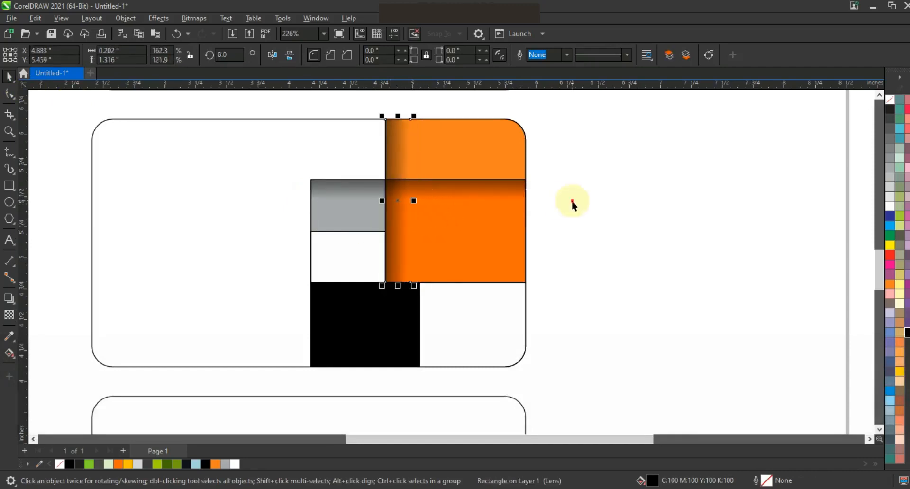
{"action": "left_click", "coordinate": [571, 201]}
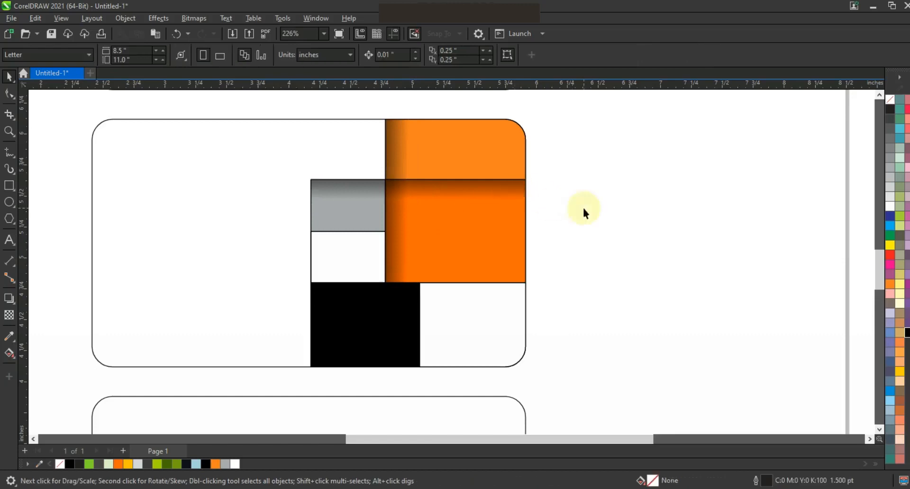
- Copy the vertical shadow onto the left column, align it to the horizontal shadow's top-left, and extend it to the card's lower edge
{"action": "left_click_drag", "start_coordinate": [396, 214], "coordinate": [329, 285]}
{"action": "left_click", "coordinate": [362, 187], "text": "shift"}
{"action": "key", "text": "t"}
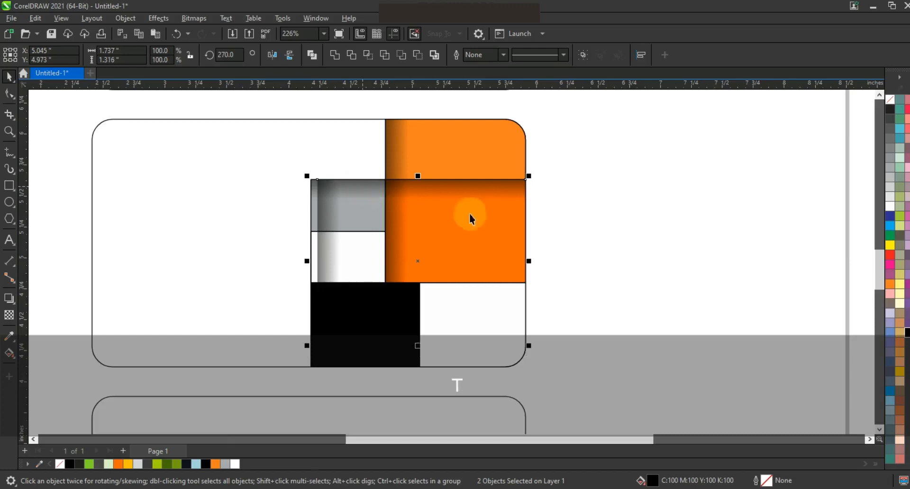
{"action": "key", "text": "l"}
{"action": "left_click", "coordinate": [613, 235]}
{"action": "left_click", "coordinate": [321, 256]}
{"action": "left_click_drag", "start_coordinate": [324, 344], "coordinate": [323, 367]}
{"action": "left_click", "coordinate": [603, 313]}
- Copy the horizontal shadow down to the bottom row and align its top with the white bottom-right block
{"action": "left_click", "coordinate": [431, 183]}
{"action": "left_click_drag", "start_coordinate": [431, 184], "coordinate": [426, 274]}
{"action": "left_click", "coordinate": [459, 301], "text": "shift"}
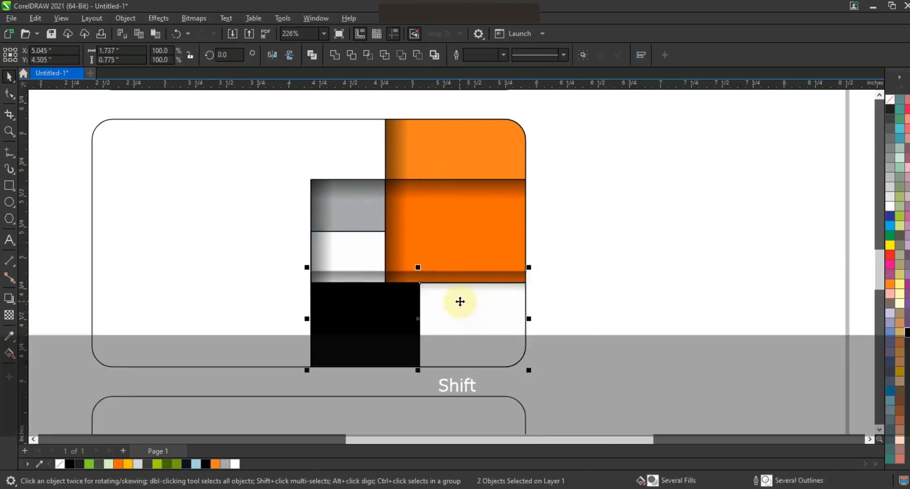
{"action": "key", "text": "t"}
{"action": "left_click", "coordinate": [556, 293]}
- Remove the outlines from all the coloured blocks of the third card
{"action": "key", "text": "F3"}
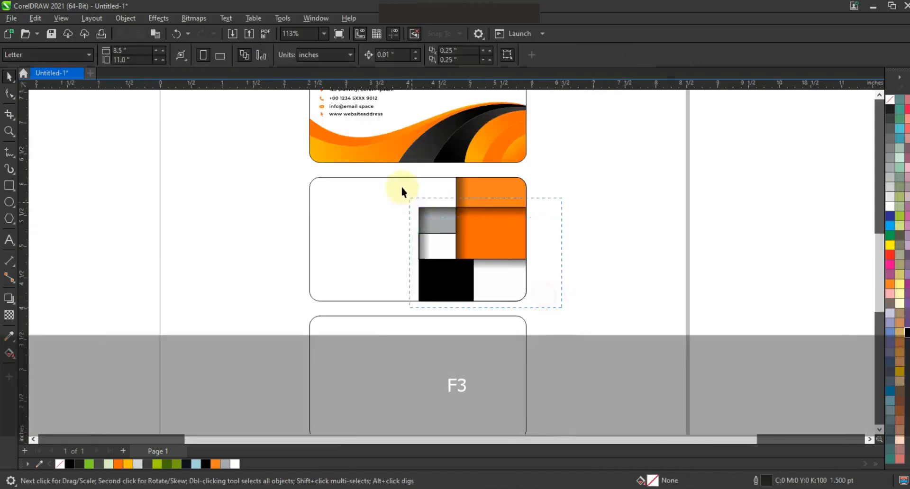
{"action": "left_click_drag", "start_coordinate": [395, 178], "coordinate": [394, 177]}
{"action": "right_click", "coordinate": [890, 100]}
{"action": "left_click", "coordinate": [875, 105]}
{"action": "left_click", "coordinate": [622, 178]}
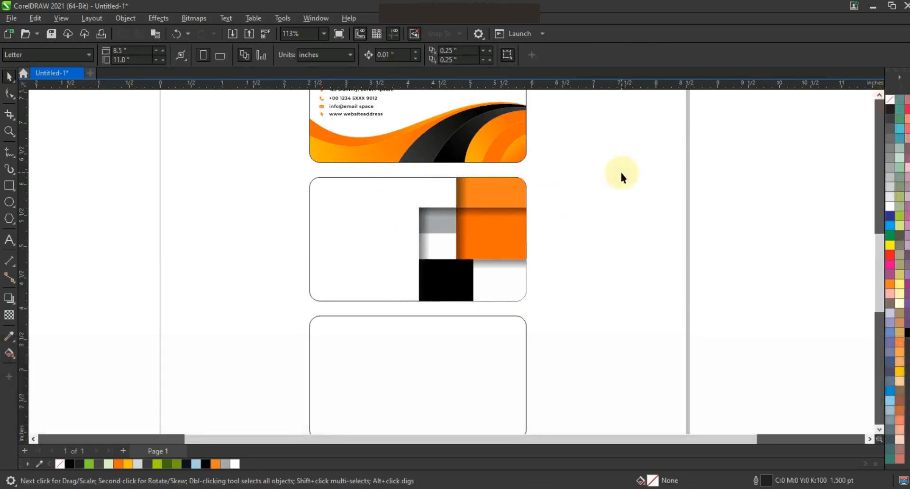
- Copy the name, title and contact lines from the second card to the third card, placing the contact lines near its lower edge
{"action": "left_click", "coordinate": [877, 96]}
{"action": "left_click", "coordinate": [878, 96]}
{"action": "left_click_drag", "start_coordinate": [400, 143], "coordinate": [386, 273]}
{"action": "right_click", "coordinate": [385, 314]}
{"action": "left_click_drag", "start_coordinate": [401, 191], "coordinate": [371, 348]}
{"action": "left_click_drag", "start_coordinate": [271, 255], "coordinate": [375, 279]}
{"action": "left_click_drag", "start_coordinate": [242, 255], "coordinate": [396, 356]}
{"action": "left_click", "coordinate": [611, 319]}
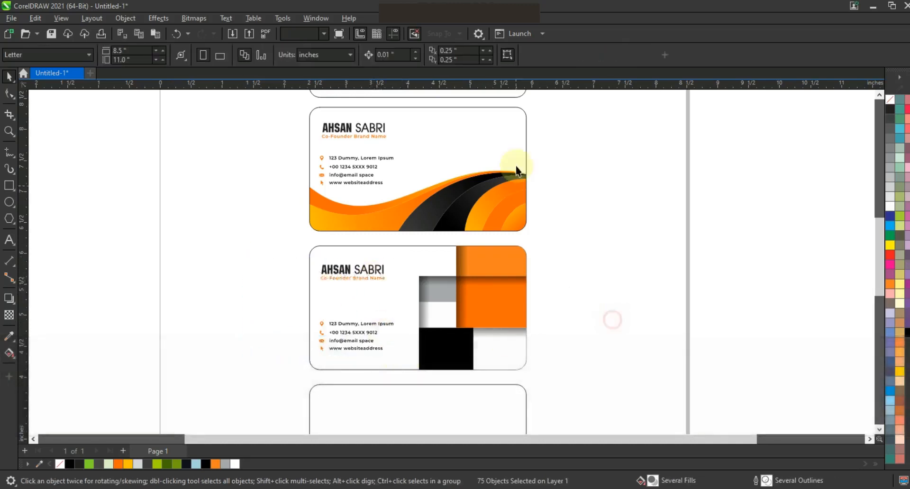
- Try a black fill on the empty fourth card and undo it
{"action": "key", "text": "F3"}
{"action": "left_click", "coordinate": [512, 319]}
{"action": "key", "text": "F3"}
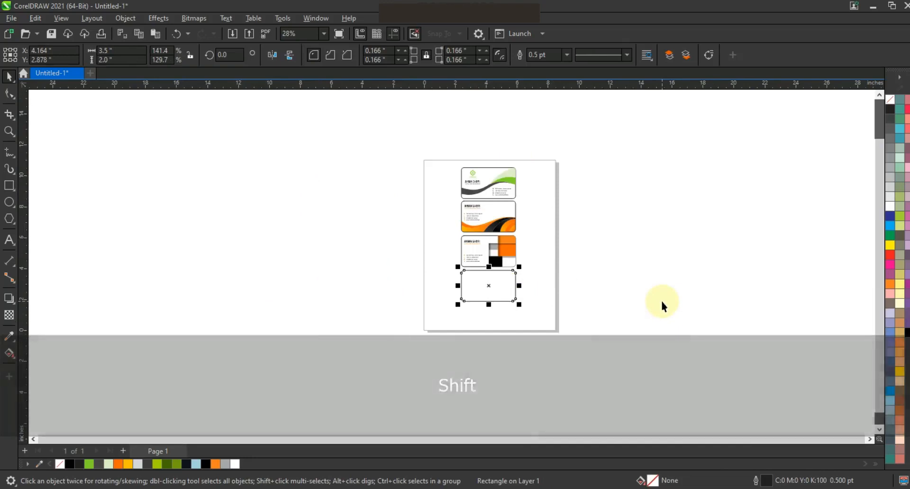
{"action": "key", "text": "shift+F2"}
{"action": "key", "text": "F3"}
{"action": "key", "text": "Escape"}
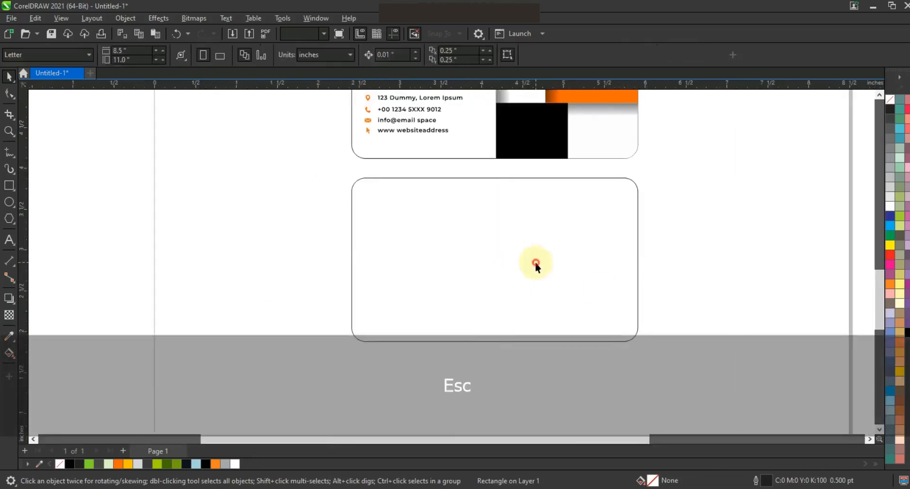
{"action": "left_click", "coordinate": [890, 326]}
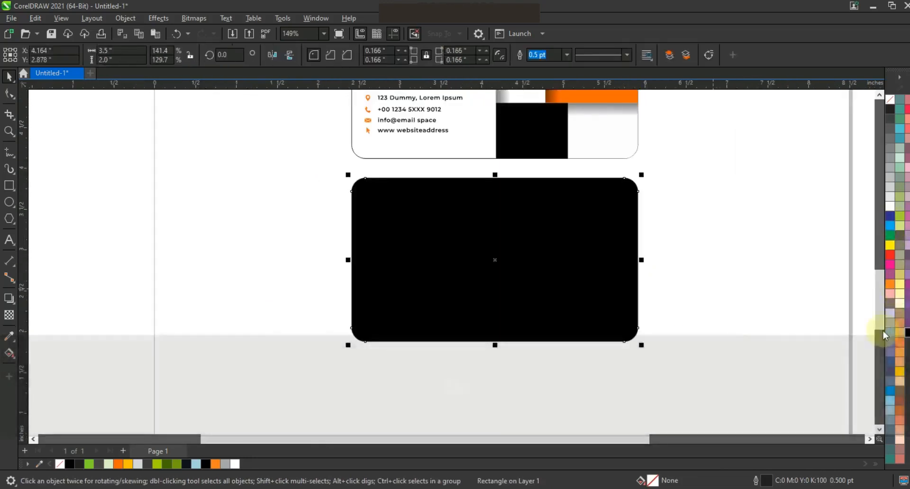
{"action": "key", "text": "ctrl+z"}
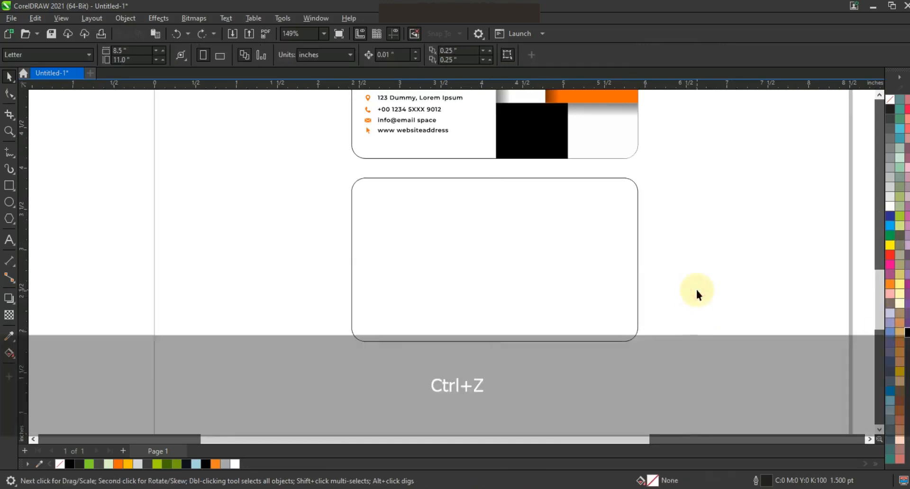
- Draw a wide, low rectangle across the fourth card and centre it horizontally on the card
{"action": "left_click", "coordinate": [13, 187]}
{"action": "left_click_drag", "start_coordinate": [336, 278], "coordinate": [654, 316]}
{"action": "left_click", "coordinate": [9, 76]}
{"action": "left_click", "coordinate": [532, 247], "text": "shift"}
{"action": "key", "text": "c"}
{"action": "left_click", "coordinate": [697, 269]}
- Resize the rectangle to a band about 4.23 by 0.608 inches and centre it horizontally and vertically on the fourth card
{"action": "left_click", "coordinate": [624, 279]}
{"action": "left_click_drag", "start_coordinate": [656, 274], "coordinate": [671, 268]}
{"action": "left_click", "coordinate": [495, 259], "text": "shift"}
{"action": "key", "text": "c"}
{"action": "key", "text": "e"}
{"action": "left_click", "coordinate": [690, 250]}
- Draw a square over the band's left part and rotate it 45 degrees into a diamond about 1.074 inches wide
{"action": "left_click", "coordinate": [9, 131]}
{"action": "left_click_drag", "start_coordinate": [278, 197], "coordinate": [712, 356]}
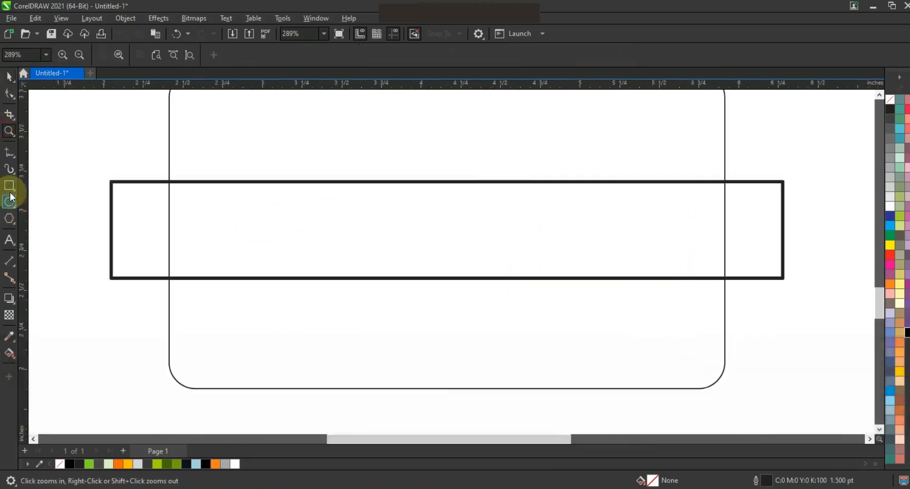
{"action": "left_click", "coordinate": [9, 186]}
{"action": "left_click_drag", "start_coordinate": [285, 187], "coordinate": [352, 308]}
{"action": "left_click", "coordinate": [9, 77]}
{"action": "left_click", "coordinate": [345, 246]}
{"action": "left_click_drag", "start_coordinate": [417, 318], "coordinate": [399, 248]}
- Centre the diamond vertically on the horizontal band
{"action": "left_click", "coordinate": [442, 211], "text": "shift"}
{"action": "key", "text": "e"}
{"action": "key", "text": "Escape"}
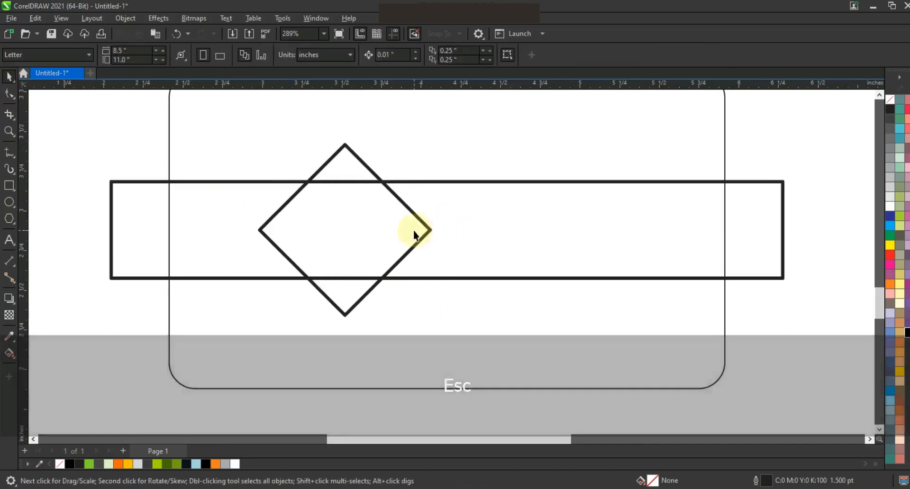
- Move the diamond right, to just past the fourth card's middle, and centre it vertically on the band again
{"action": "left_click_drag", "start_coordinate": [414, 234], "coordinate": [546, 228]}
{"action": "left_click_drag", "start_coordinate": [539, 230], "coordinate": [590, 237]}
{"action": "left_click", "coordinate": [648, 201], "text": "shift"}
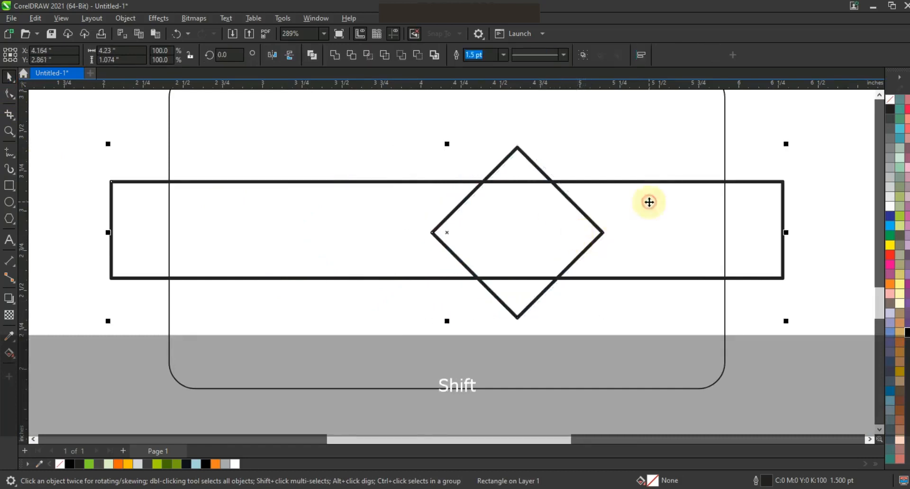
{"action": "key", "text": "e"}
{"action": "key", "text": "Escape"}
{"action": "left_click", "coordinate": [568, 236]}
{"action": "left_click_drag", "start_coordinate": [567, 236], "coordinate": [529, 237]}
{"action": "key", "text": "Escape"}
{"action": "left_click", "coordinate": [554, 235]}
{"action": "key", "text": "ctrl+z"}
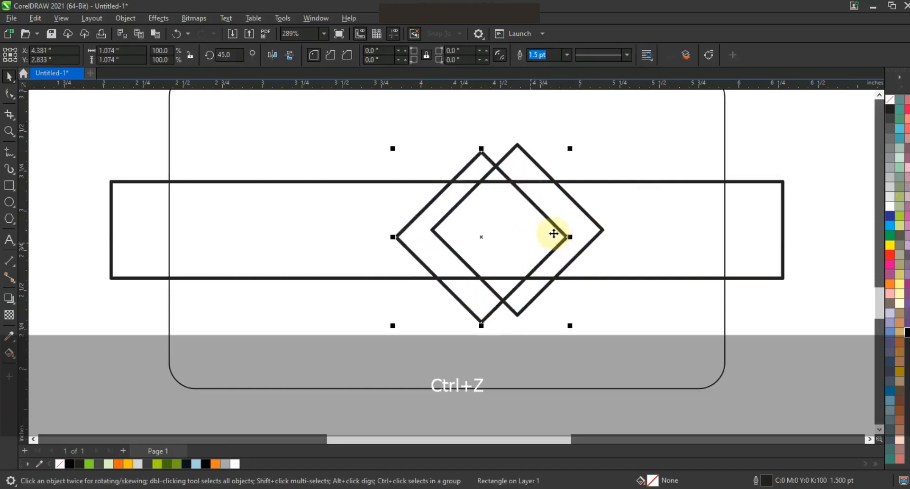
- Place two level copies of the diamond to its left, one barely offset and the other spaced further away
{"action": "key", "text": "Escape"}
{"action": "left_click_drag", "start_coordinate": [560, 233], "coordinate": [538, 234]}
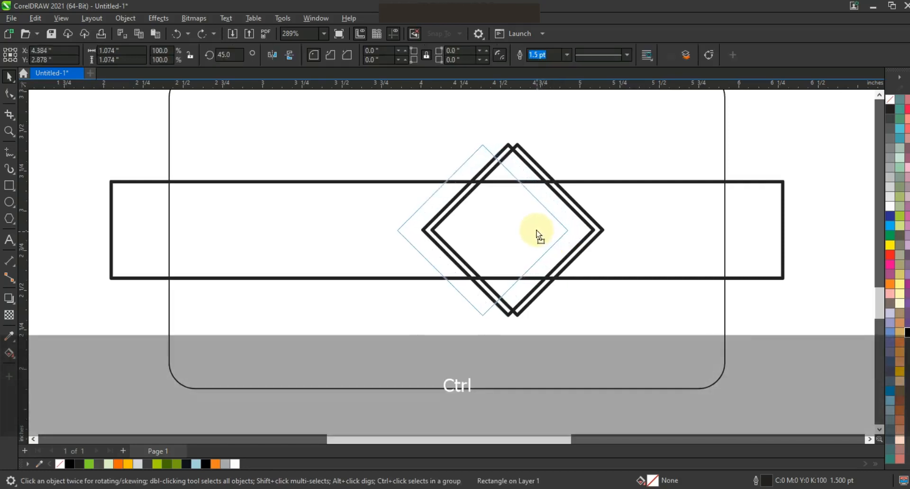
{"action": "left_click_drag", "start_coordinate": [537, 233], "coordinate": [536, 230]}
- Smart Fill the band's chevron strip and its right-hand region inside the card with light blue and a 0.5 pt black outline
{"action": "left_click", "coordinate": [14, 357]}
{"action": "left_click", "coordinate": [24, 366]}
{"action": "left_click", "coordinate": [571, 244]}
{"action": "left_click", "coordinate": [619, 244]}
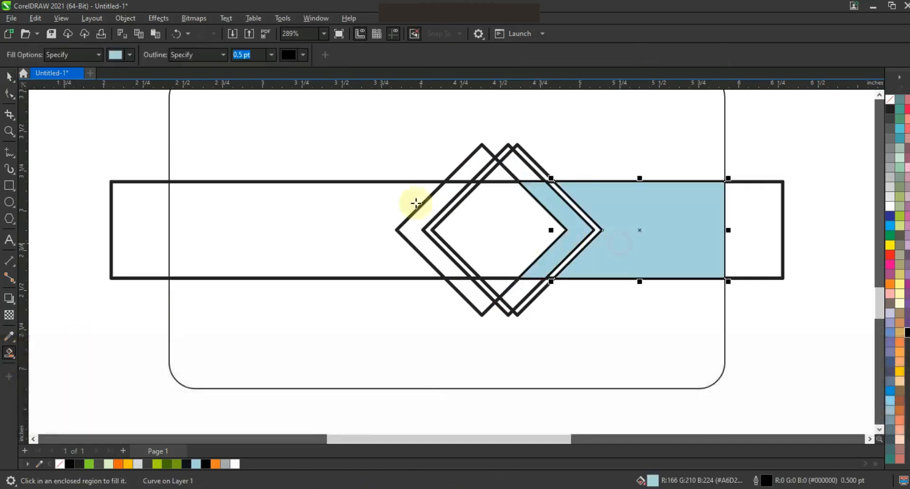
- Delete the three construction diamonds and the band rectangle, leaving only the filled chevron and block on the fourth card
{"action": "left_click", "coordinate": [9, 77]}
{"action": "left_click", "coordinate": [516, 149]}
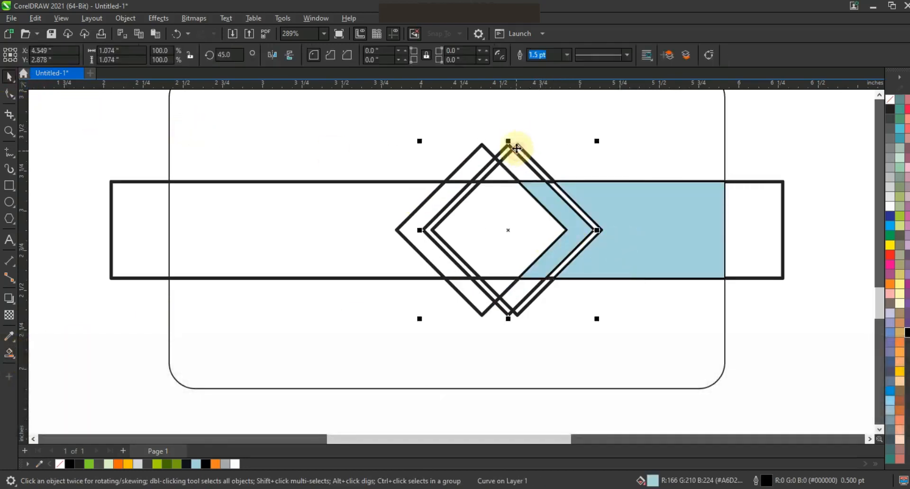
{"action": "key", "text": "Delete"}
{"action": "left_click", "coordinate": [517, 149]}
{"action": "key", "text": "Delete"}
{"action": "left_click", "coordinate": [499, 164]}
{"action": "key", "text": "Delete"}
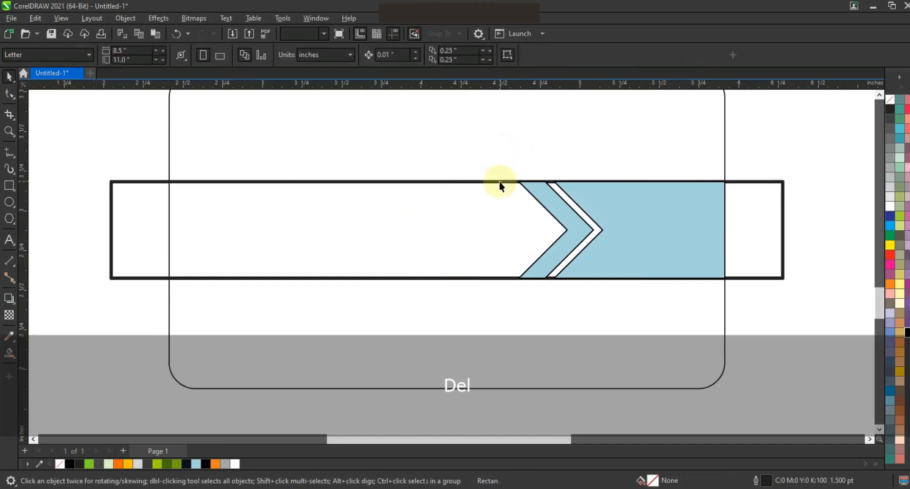
{"action": "left_click", "coordinate": [499, 181]}
{"action": "key", "text": "Delete"}
- Recolour the fourth card's right-hand block lime green and its chevron strip medium olive green
{"action": "left_click", "coordinate": [660, 230]}
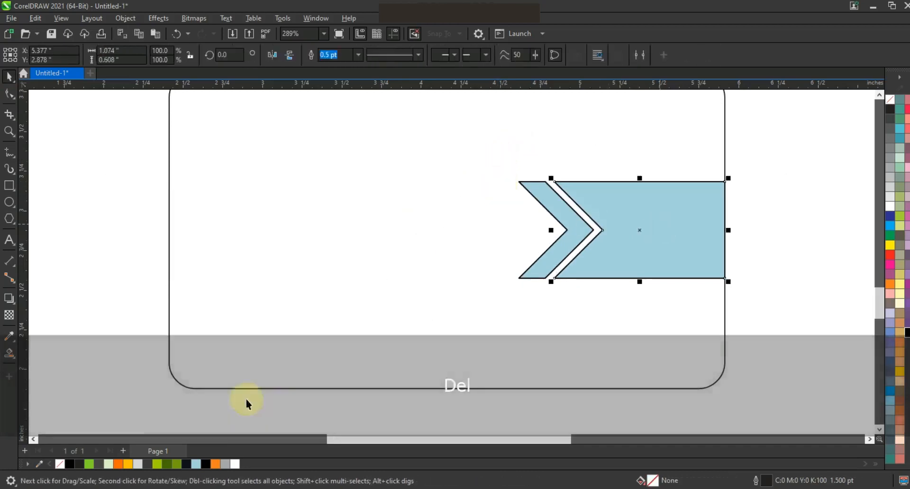
{"action": "left_click", "coordinate": [157, 464]}
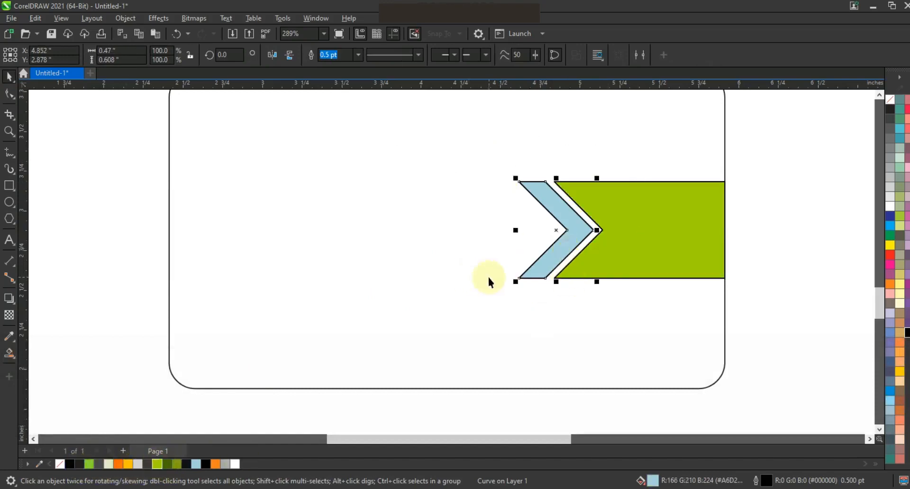
{"action": "left_click", "coordinate": [173, 464]}
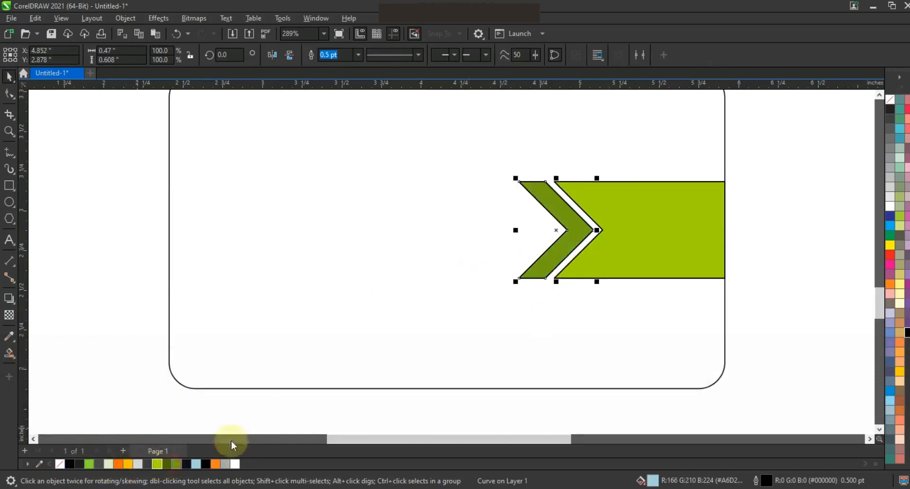
- Add a copy of the chevron just to its left, leaving a narrow gap, and fill it with dark green
{"action": "left_click_drag", "start_coordinate": [571, 230], "coordinate": [531, 236]}
{"action": "key", "text": "ctrl+z"}
{"action": "left_click", "coordinate": [178, 464]}
- Remove the outlines from the block and both chevrons and group the three shapes
{"action": "left_click_drag", "start_coordinate": [776, 167], "coordinate": [425, 302]}
{"action": "right_click", "coordinate": [890, 99]}
{"action": "left_click", "coordinate": [848, 109]}
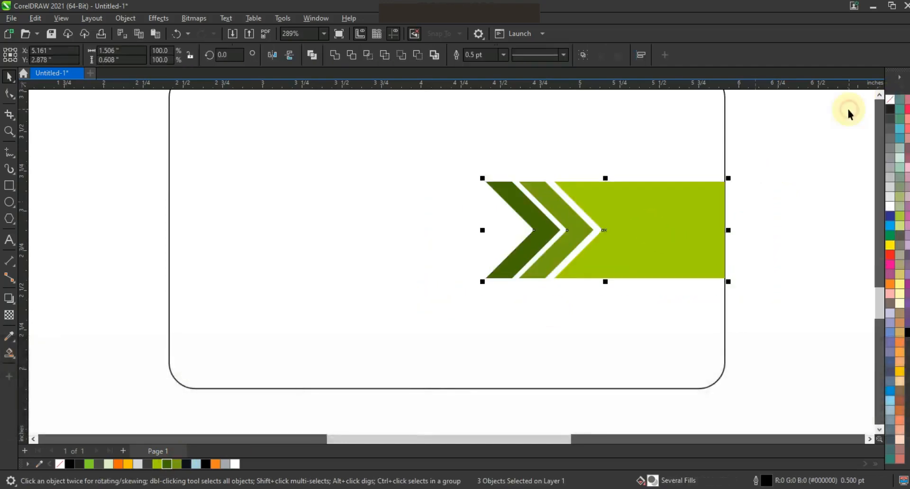
{"action": "key", "text": "ctrl+g"}
- Make a horizontally mirrored copy of the green group and align it with the card's left edge
{"action": "left_click_drag", "start_coordinate": [728, 230], "coordinate": [444, 287]}
{"action": "left_click", "coordinate": [457, 307], "text": "shift"}
{"action": "key", "text": "l"}
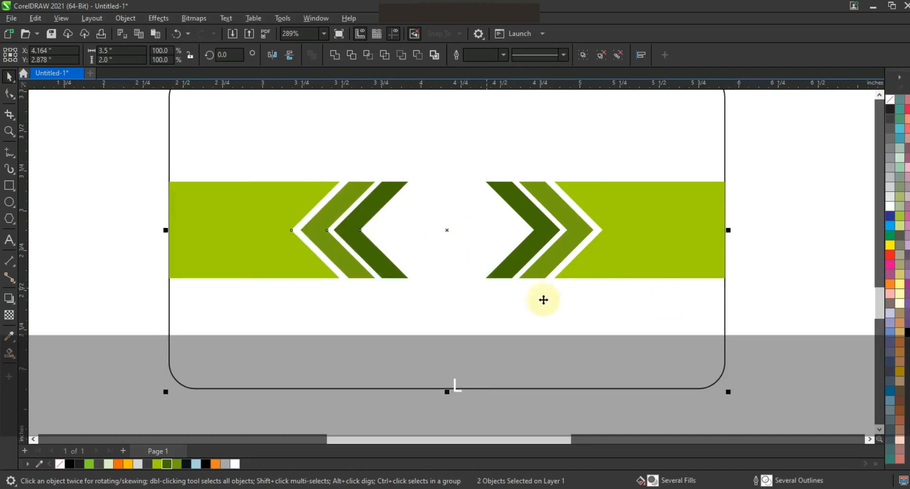
{"action": "left_click", "coordinate": [741, 286]}
{"action": "key", "text": "F3"}
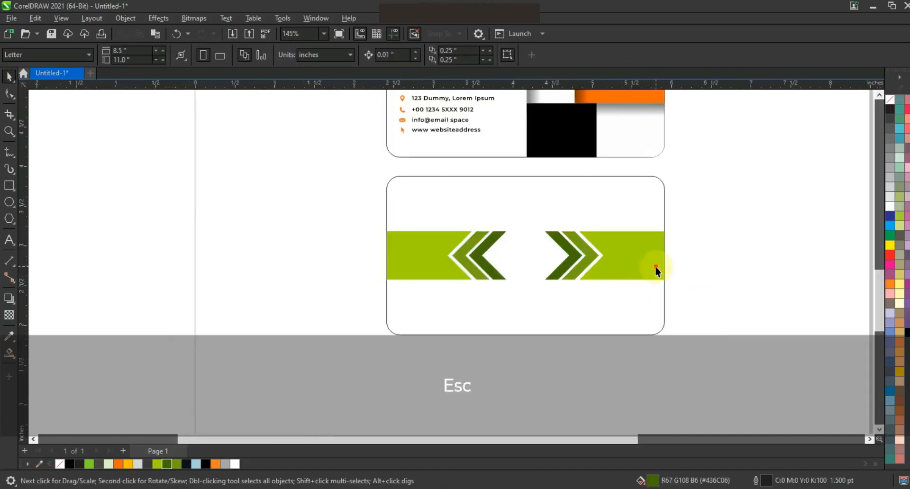
- Move the two green groups outward so they overhang the card's sides, and align them horizontally with each other
{"action": "left_click", "coordinate": [654, 265]}
{"action": "left_click_drag", "start_coordinate": [440, 258], "coordinate": [434, 259]}
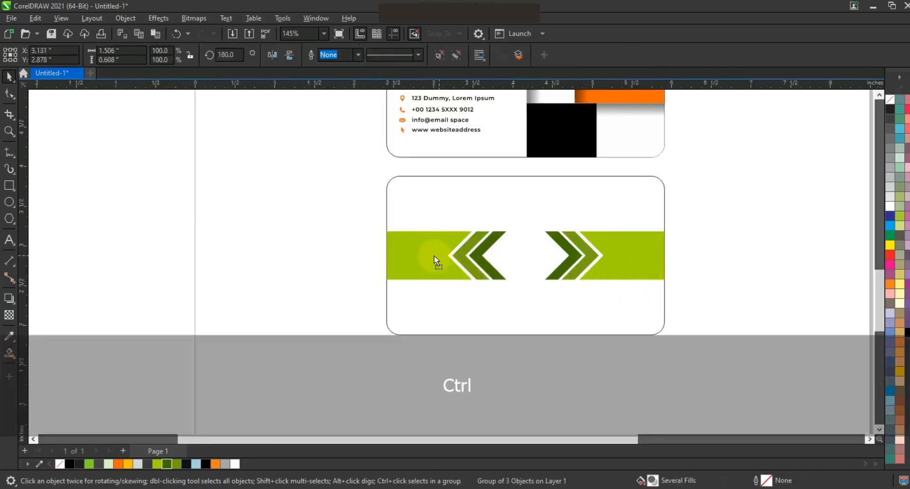
{"action": "left_click_drag", "start_coordinate": [562, 279], "coordinate": [620, 268]}
{"action": "left_click", "coordinate": [425, 251], "text": "shift"}
{"action": "key", "text": "e"}
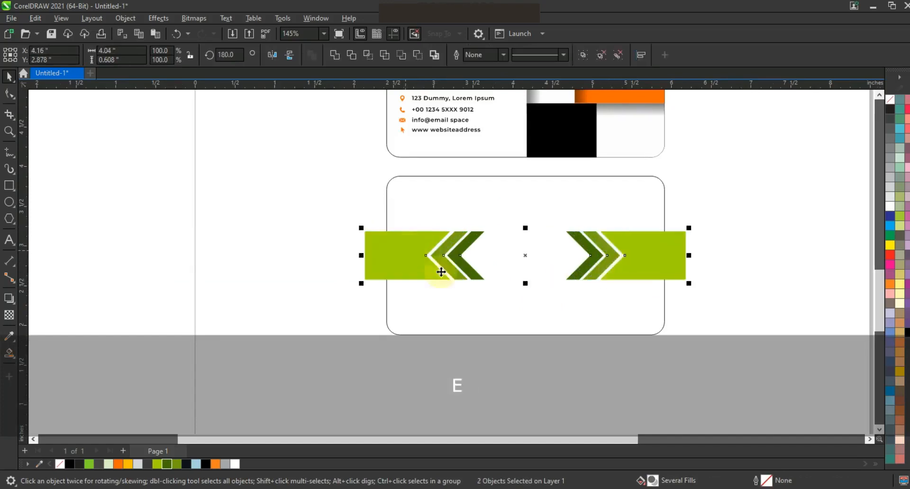
- PowerClip both green groups inside the fourth card's rounded rectangle and fill the card with black
{"action": "left_click_drag", "start_coordinate": [747, 217], "coordinate": [331, 294]}
{"action": "right_click", "coordinate": [682, 245]}
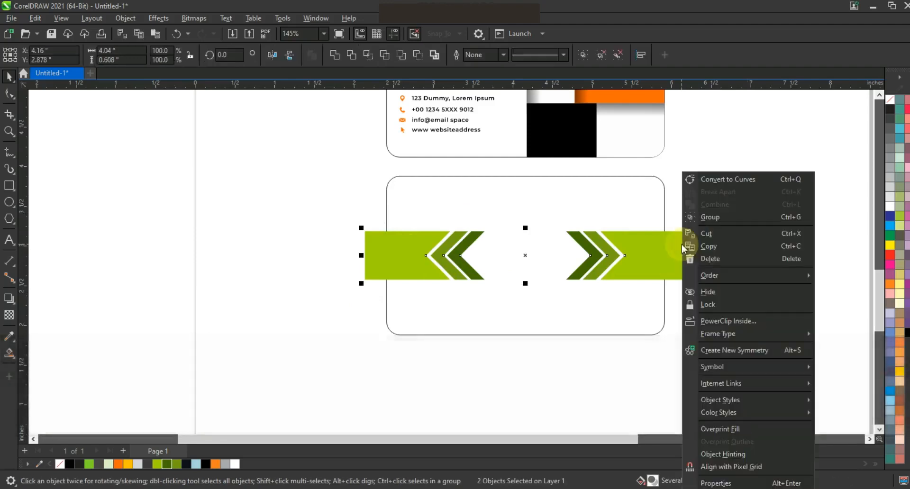
{"action": "left_click", "coordinate": [710, 320]}
{"action": "left_click", "coordinate": [630, 226]}
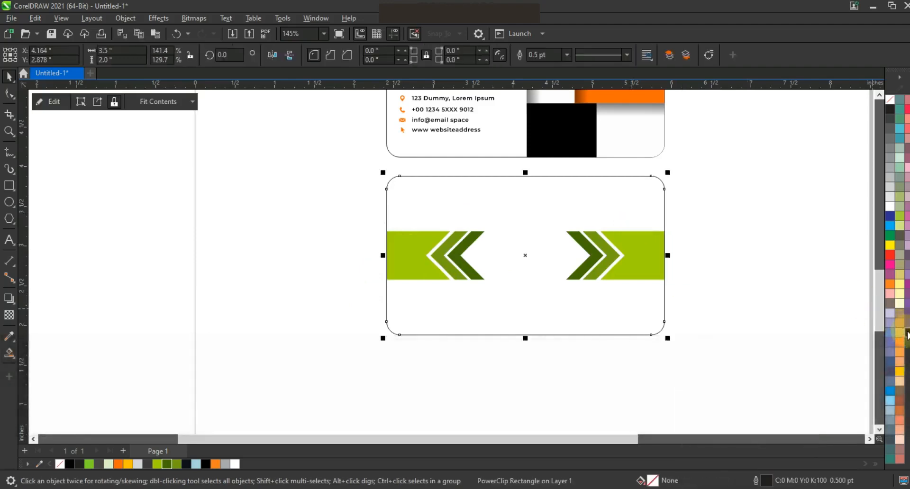
{"action": "left_click", "coordinate": [905, 332]}
{"action": "left_click", "coordinate": [747, 268]}
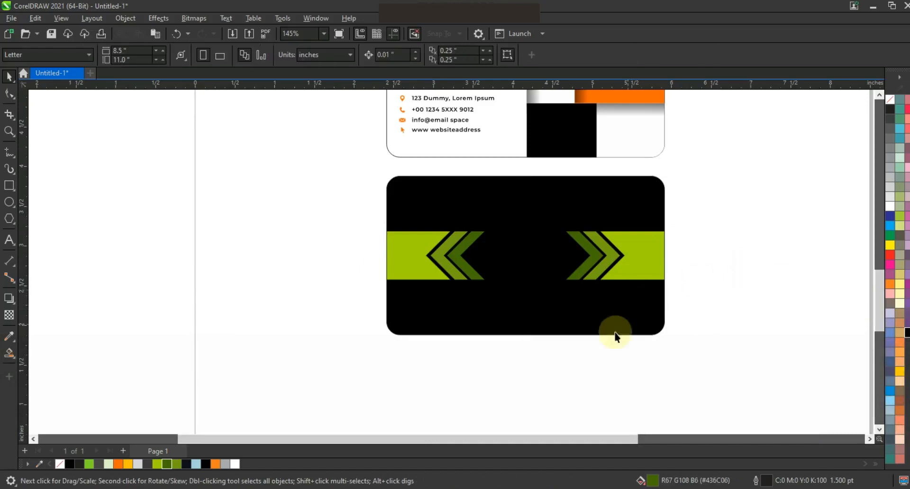
- Place a copy of the third card's name and job title text between the chevrons on the black card
{"action": "key", "text": "F3"}
{"action": "left_click_drag", "start_coordinate": [450, 174], "coordinate": [468, 355]}
{"action": "key", "text": "shift+F2"}
{"action": "key", "text": "Escape"}
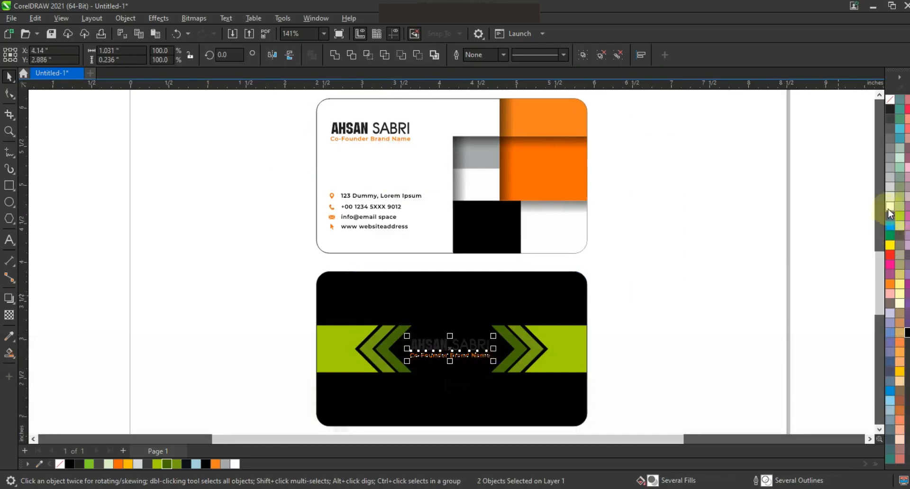